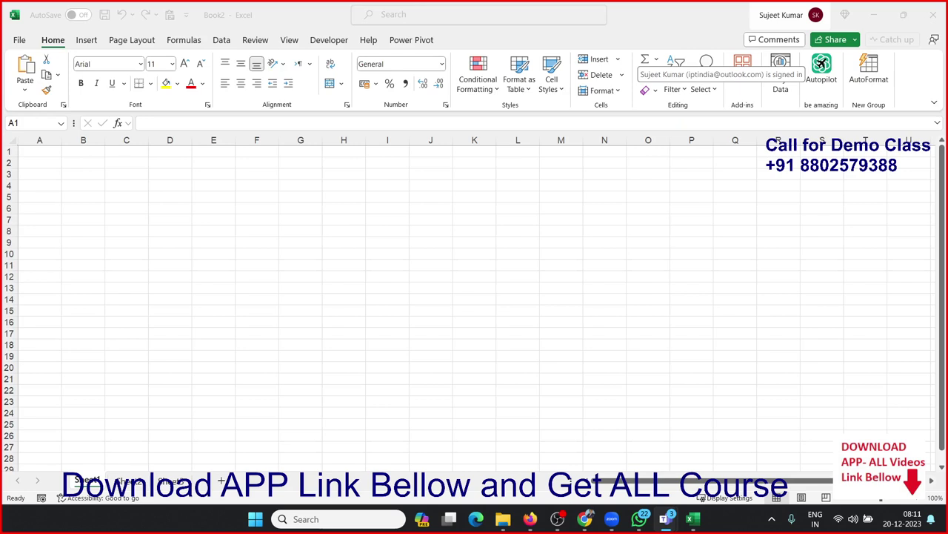
# - Enter the row labels Month in A2 and Sales in A3
pyautogui.click(205, 219)
pyautogui.click(42, 163)
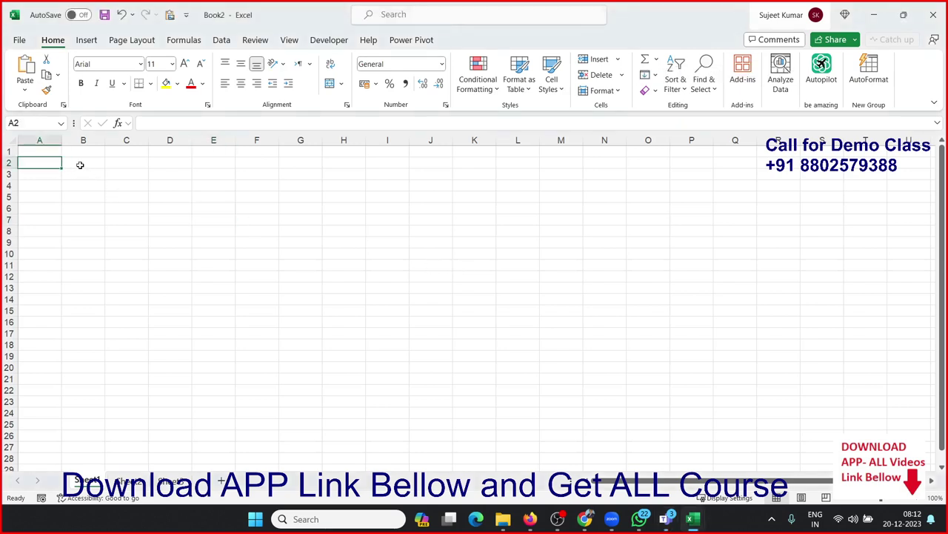
pyautogui.write('M')
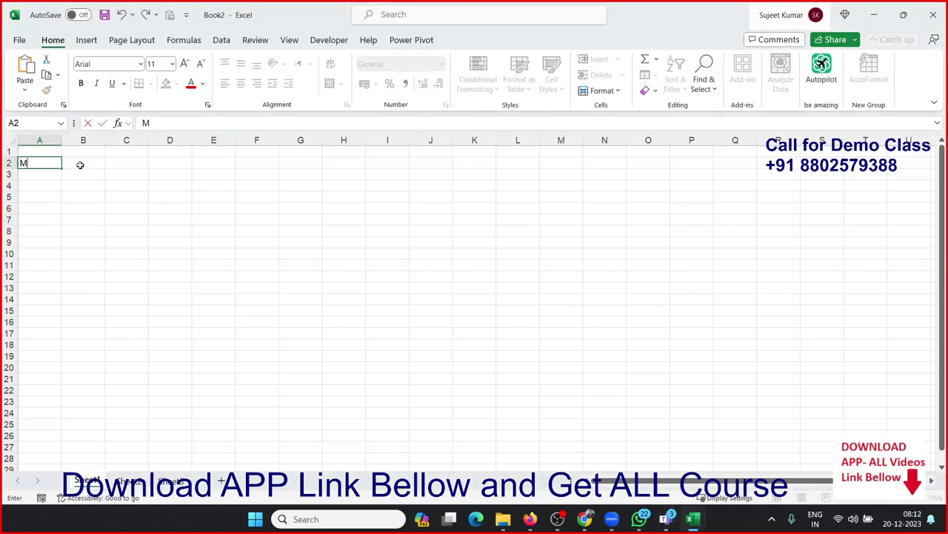
pyautogui.write('ont')
pyautogui.write('h')
pyautogui.press('Return')
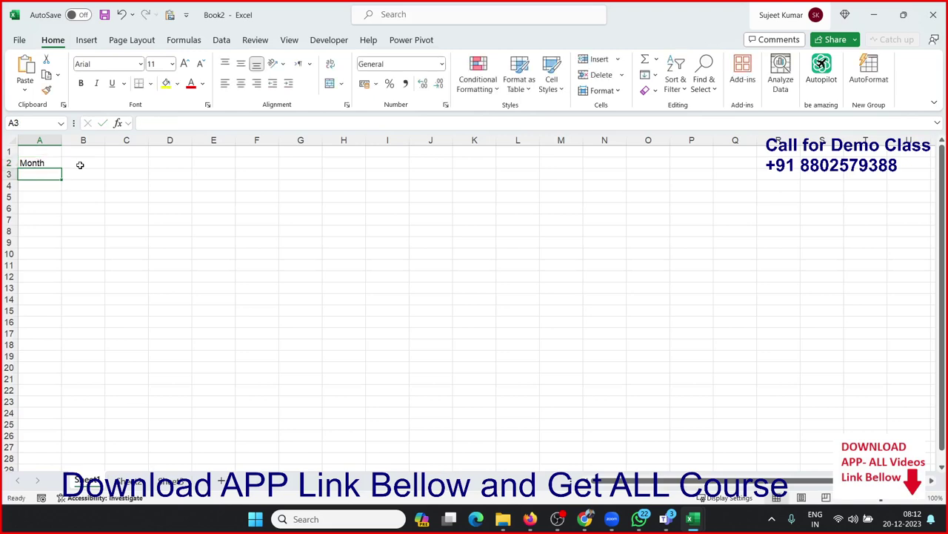
pyautogui.write('Sales')
# - Put JAN in B2 and fill the month series across to AUG in I2
pyautogui.click(80, 164)
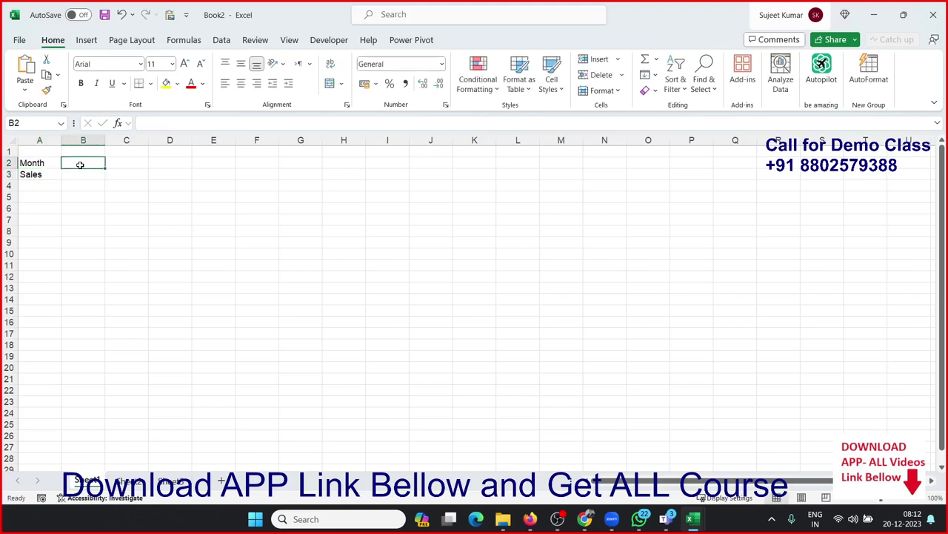
pyautogui.write('85')
pyautogui.press('Tab')
pyautogui.write('6')
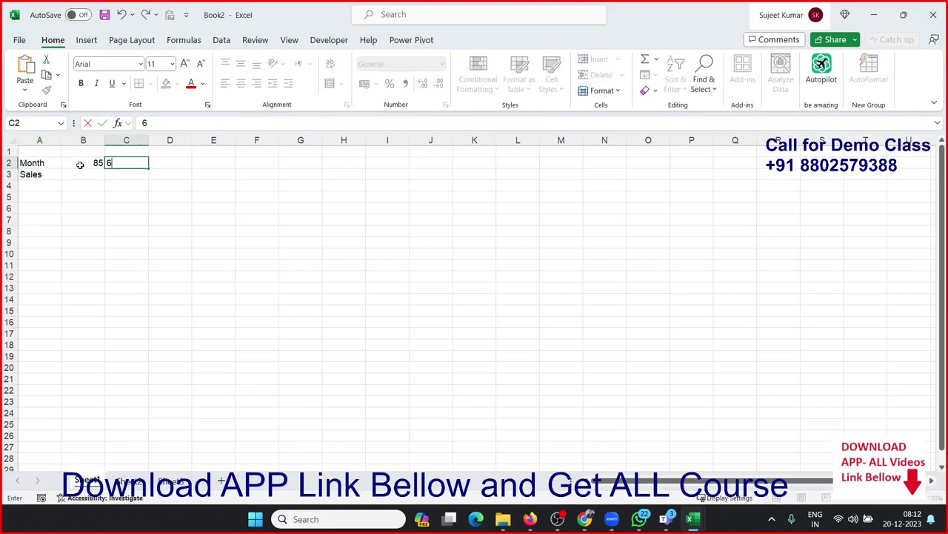
pyautogui.click(80, 164)
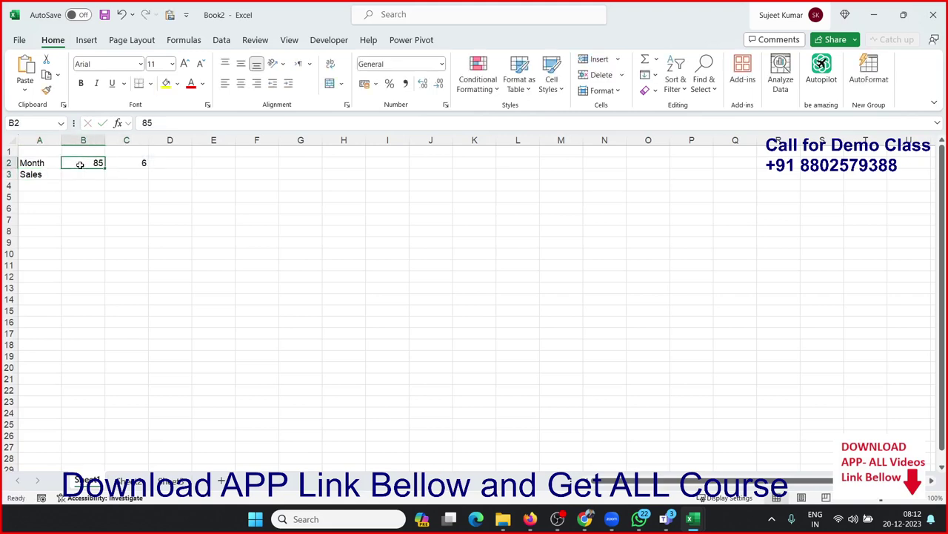
pyautogui.write('JAN')
pyautogui.press('Return')
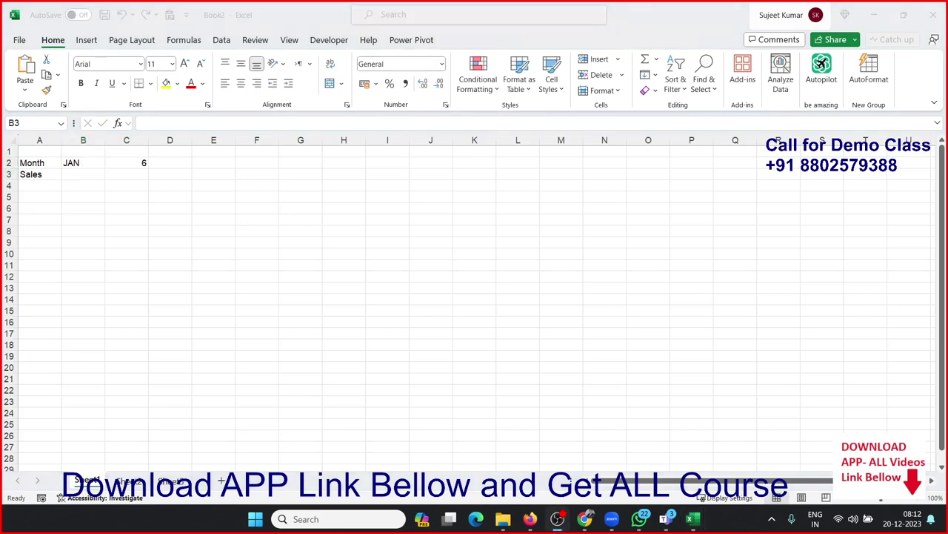
pyautogui.click(95, 162)
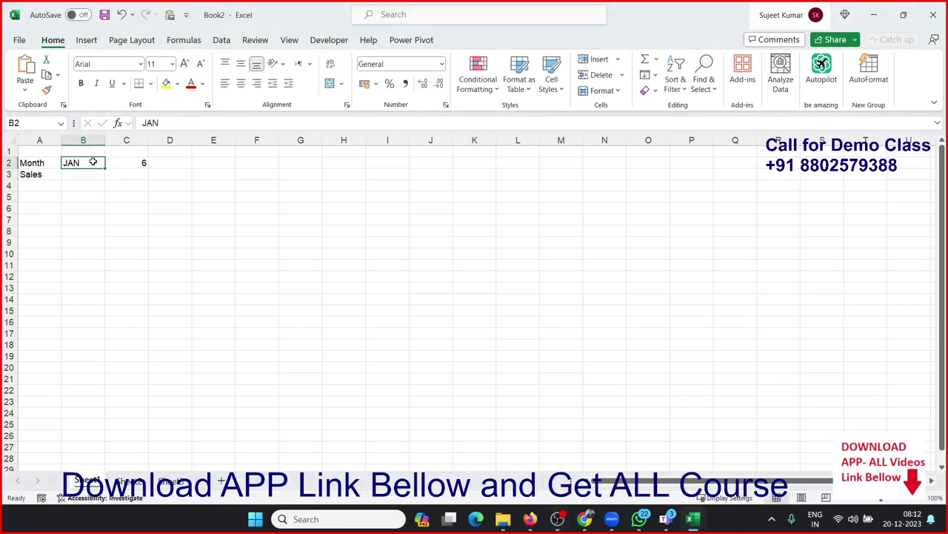
pyautogui.moveTo(106, 167); pyautogui.dragTo(415, 176)
# - Enter the sales values 85, 65, 98, 45, 25, 65, 85, 85 in B3:I3
pyautogui.click(72, 175)
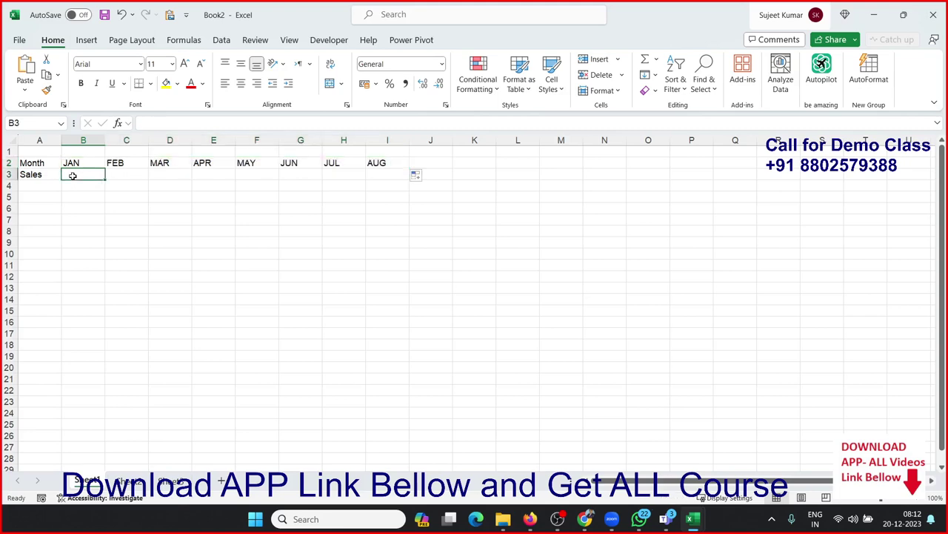
pyautogui.write('=')
pyautogui.write('s')
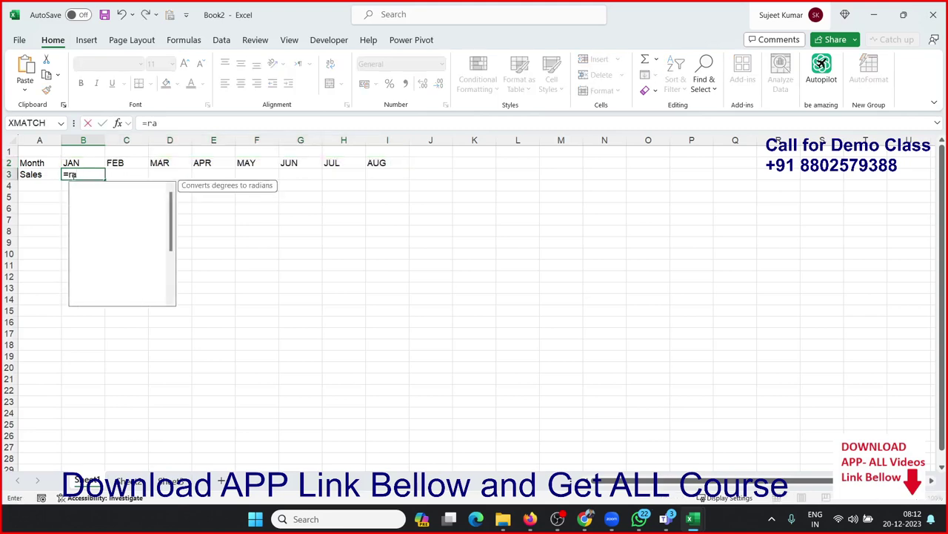
pyautogui.press('Escape')
pyautogui.press('Escape')
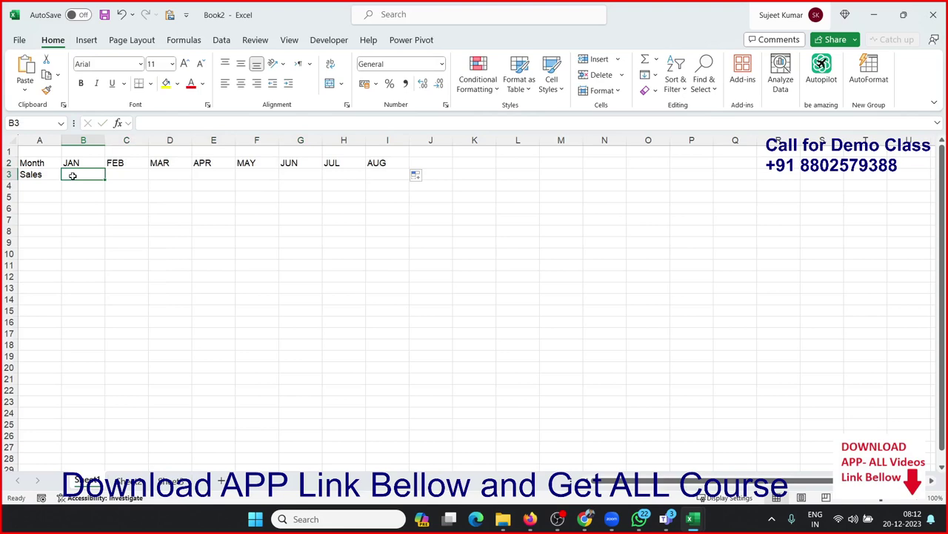
pyautogui.write('85')
pyautogui.press('Tab')
pyautogui.write('658')
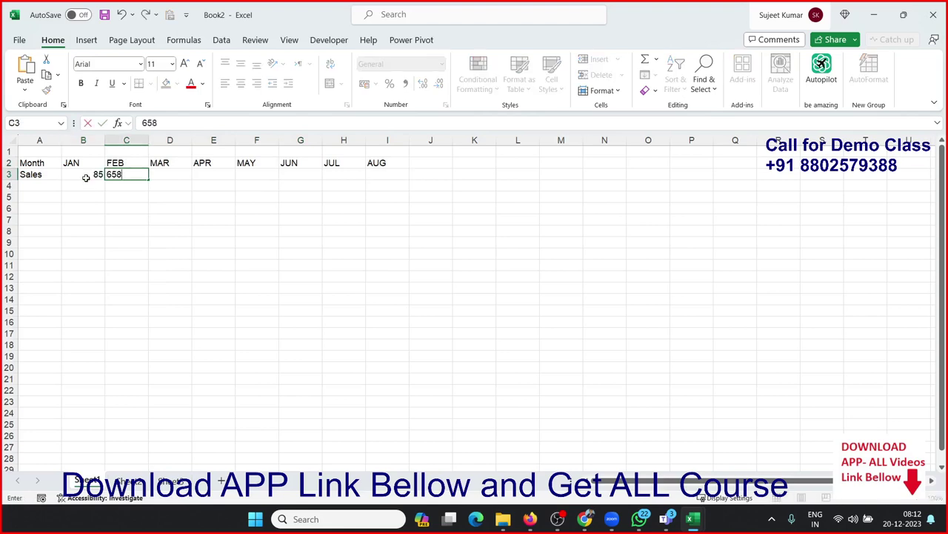
pyautogui.press('BackSpace')
pyautogui.press('Tab')
pyautogui.write('98')
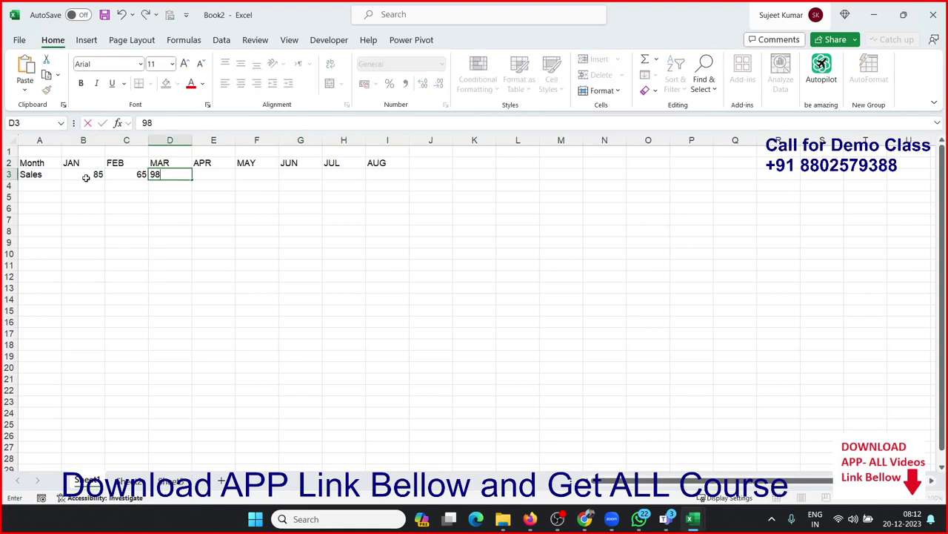
pyautogui.press('Tab')
pyautogui.write('45')
pyautogui.press('Tab')
pyautogui.write('25')
pyautogui.press('Tab')
pyautogui.write('6')
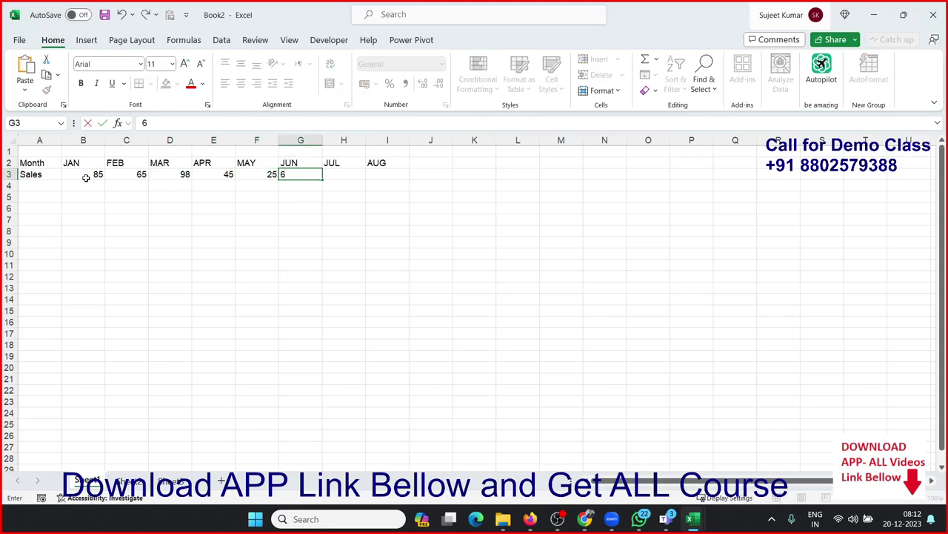
pyautogui.write('5')
pyautogui.press('Tab')
pyautogui.write('85')
pyautogui.press('Tab')
pyautogui.write('85')
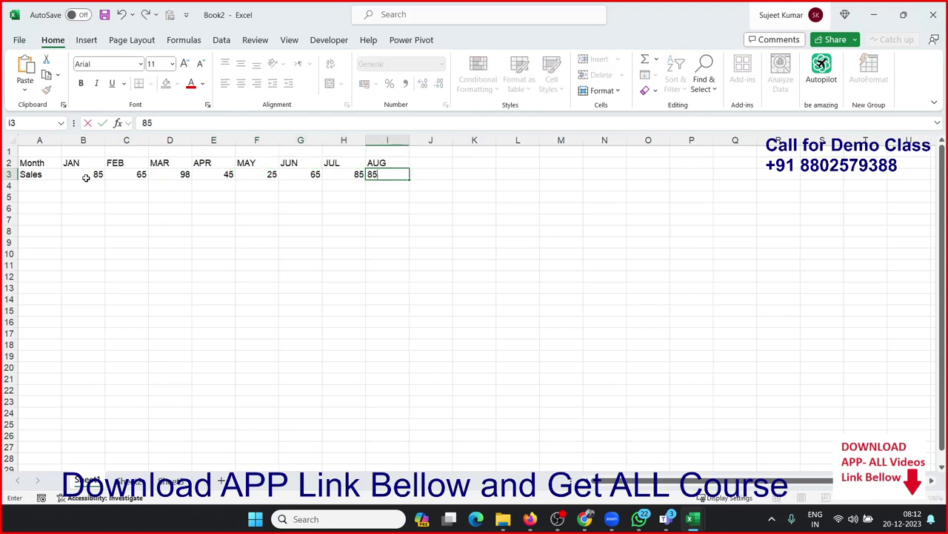
pyautogui.click(81, 183)
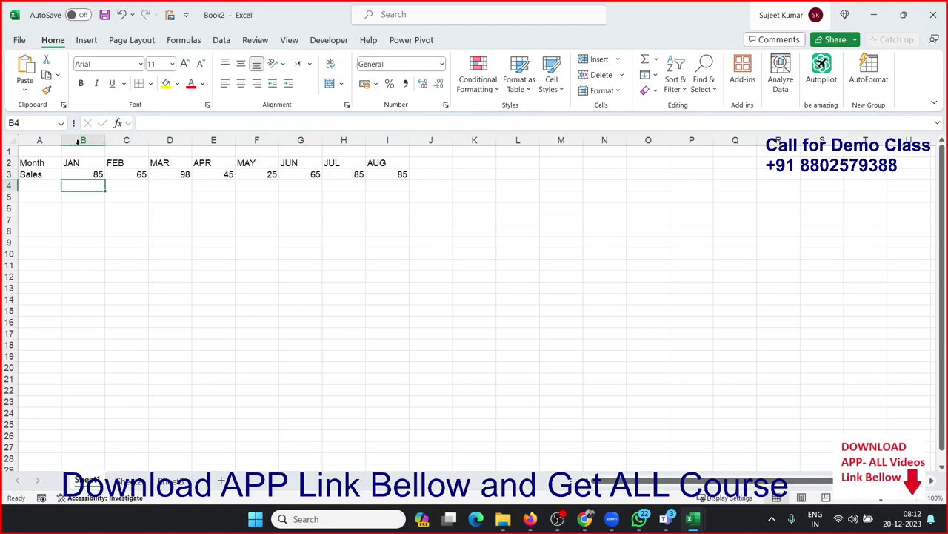
# - Select and inspect the existing JAN–AUG sales figures
pyautogui.click(89, 173)
pyautogui.moveTo(90, 173); pyautogui.dragTo(392, 178)
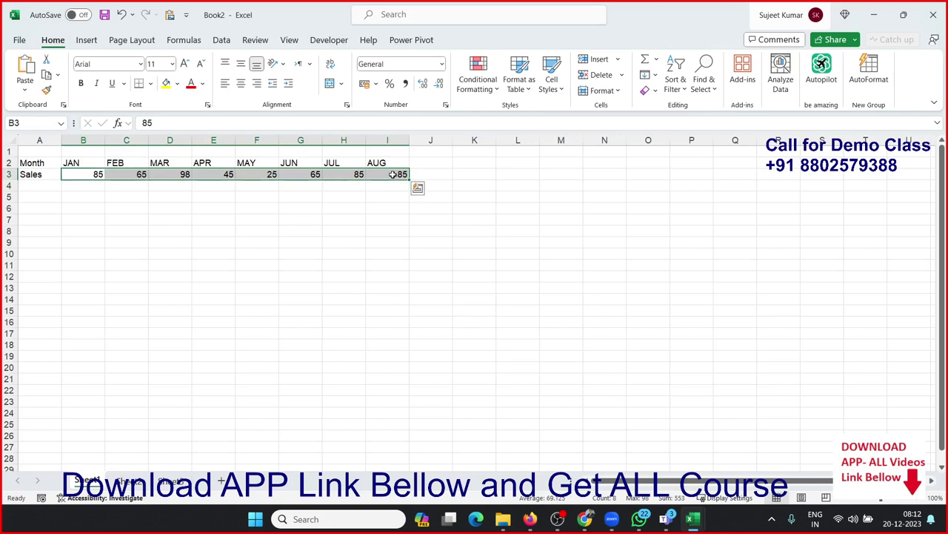
pyautogui.click(182, 173)
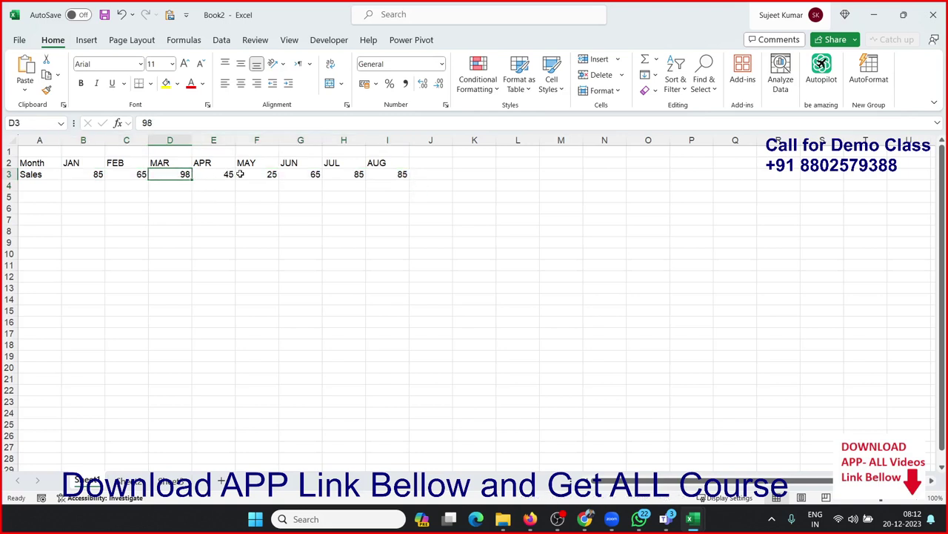
pyautogui.click(264, 174)
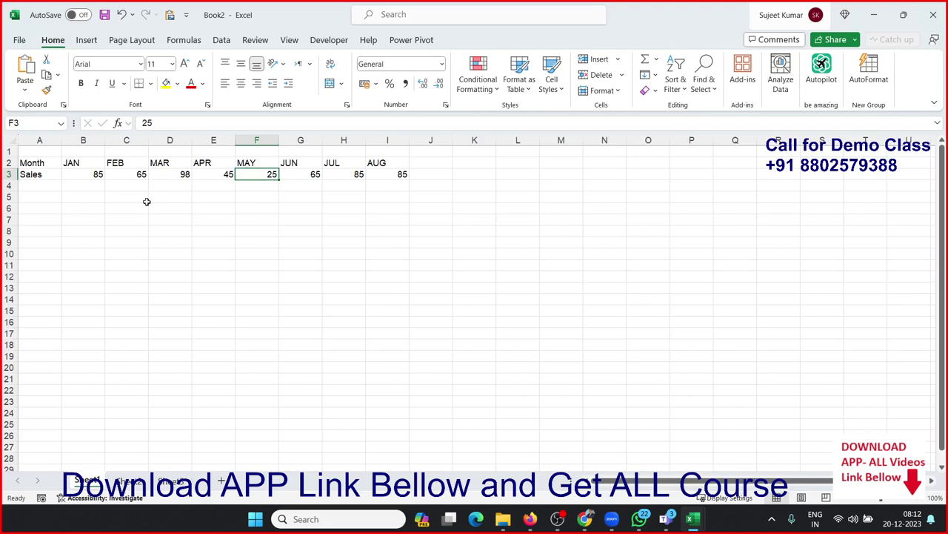
# - Replace the sales with =RANDBETWEEN(10000000,900000000) in B3, filled right through I3
pyautogui.click(97, 174)
pyautogui.write('=')
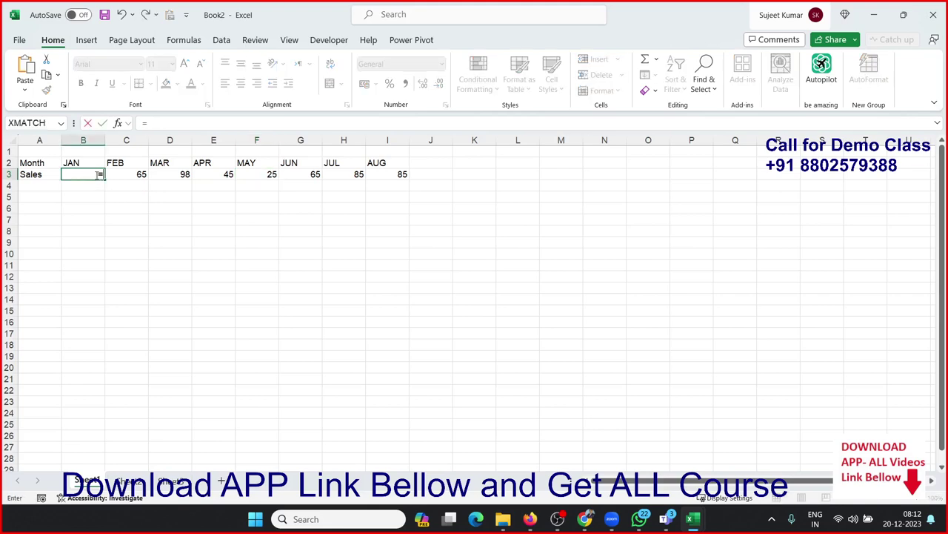
pyautogui.write('ra')
pyautogui.press('Down')
pyautogui.press('Down')
pyautogui.press('Down')
pyautogui.press('Tab')
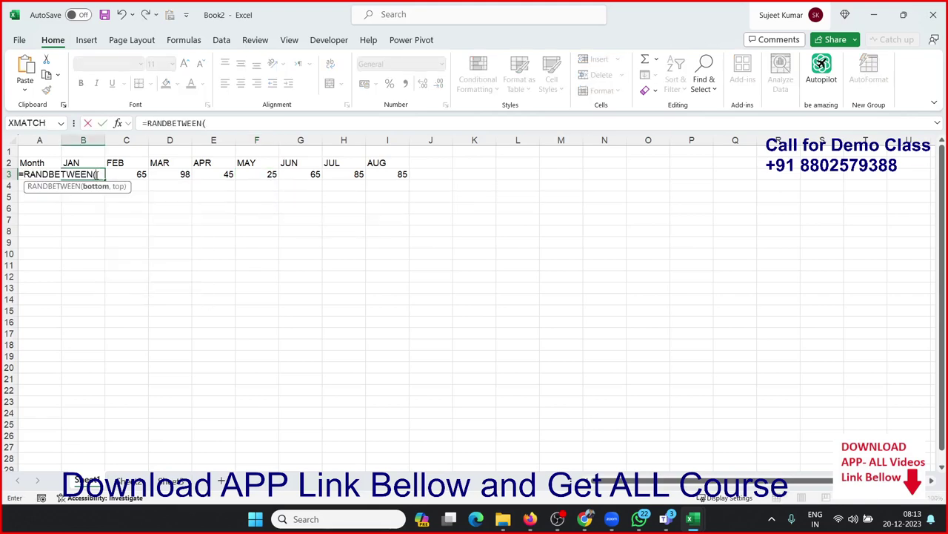
pyautogui.write('100')
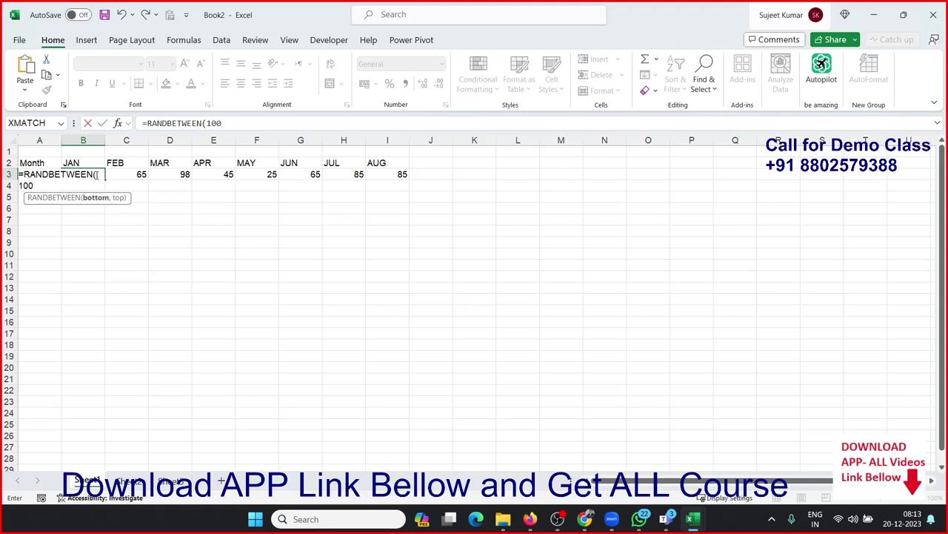
pyautogui.write('00000,')
pyautogui.write('900000000')
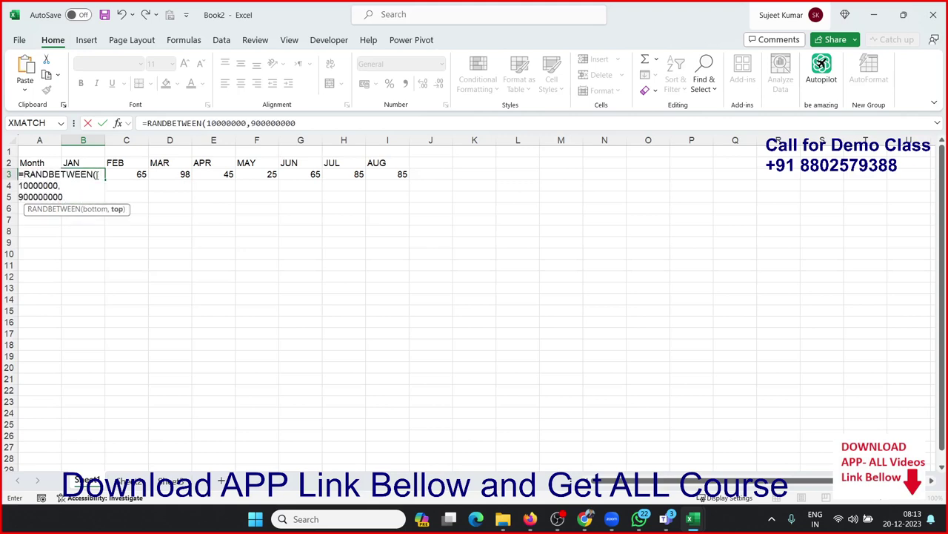
pyautogui.press('Return')
pyautogui.moveTo(97, 175); pyautogui.dragTo(175, 174)
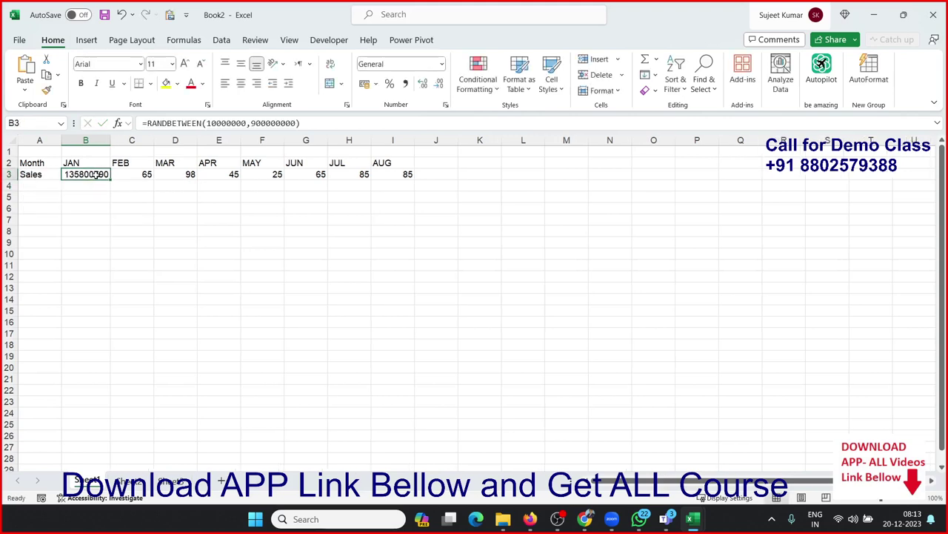
pyautogui.hotkey('shift', 'Right')
pyautogui.hotkey('shift', 'Right')
pyautogui.hotkey('shift', 'Right')
pyautogui.hotkey('shift', 'Right')
pyautogui.hotkey('shift', 'Right')
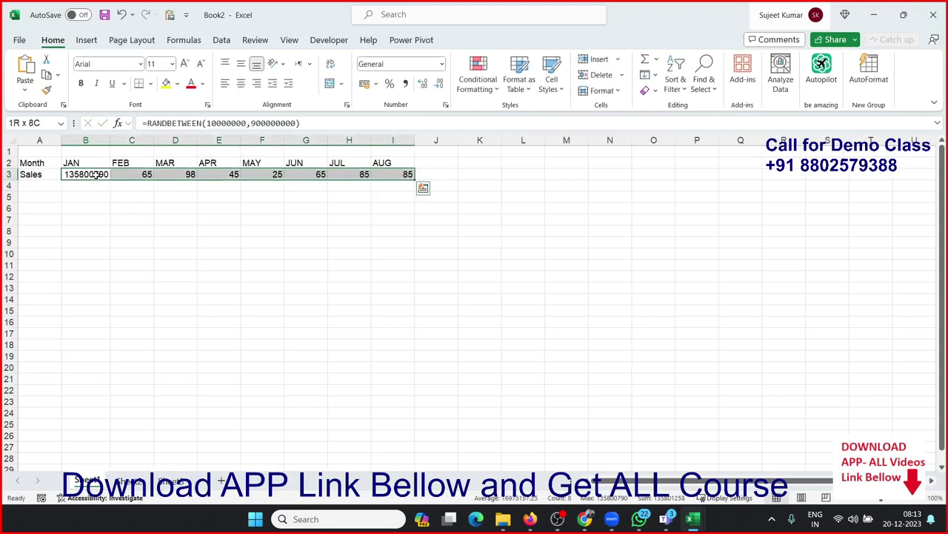
pyautogui.hotkey('ctrl', 'r')
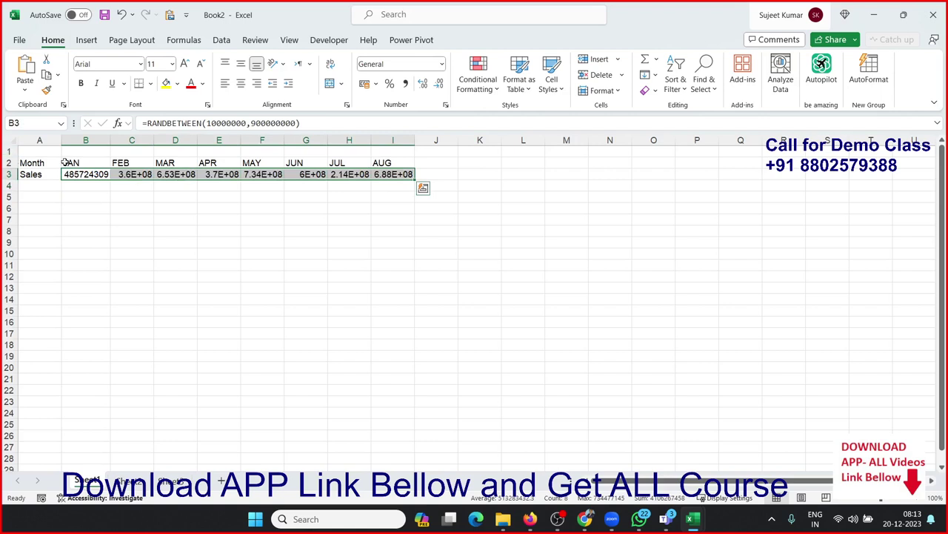
# - AutoFit every column so the full large numbers are visible
pyautogui.click(13, 140)
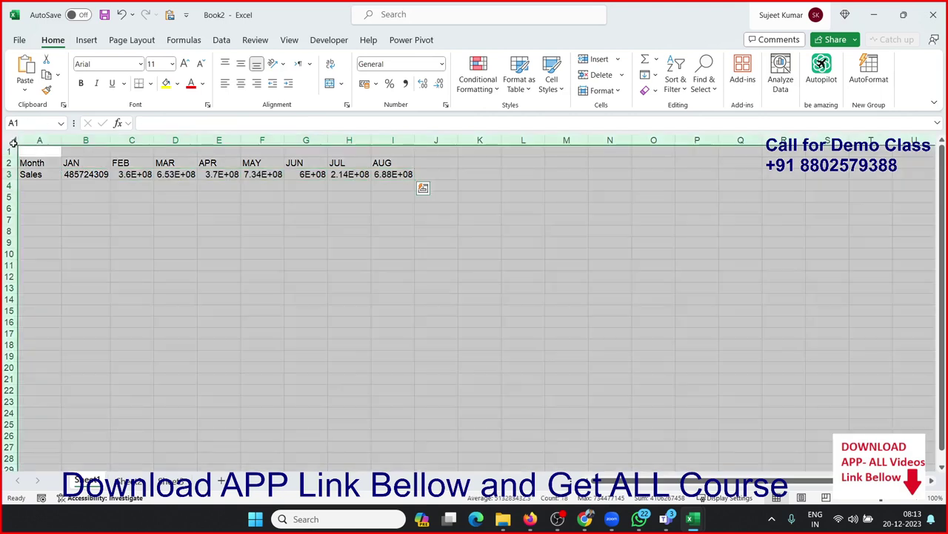
pyautogui.doubleClick(197, 140)
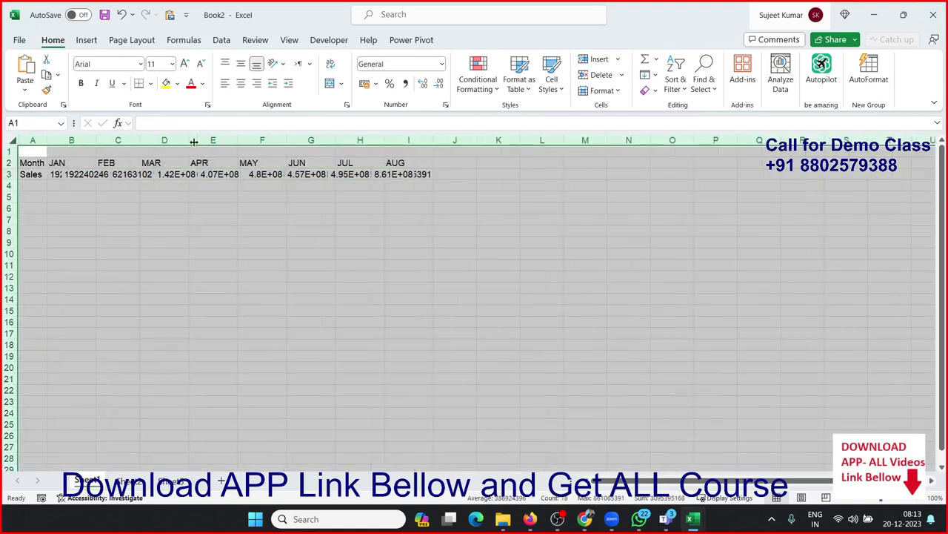
pyautogui.click(177, 197)
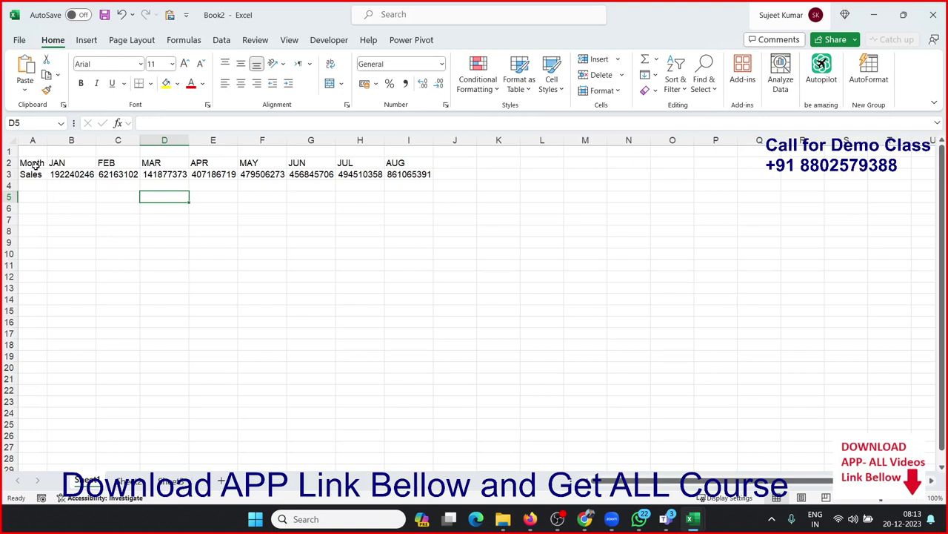
# - Insert a 2-D Clustered Column chart from the table A2:I3
pyautogui.moveTo(34, 166); pyautogui.dragTo(401, 175)
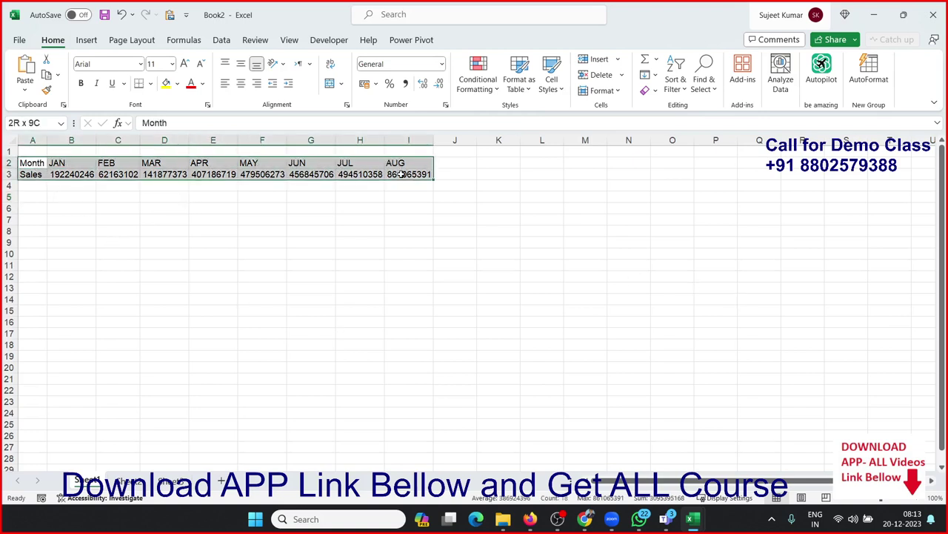
pyautogui.click(81, 40)
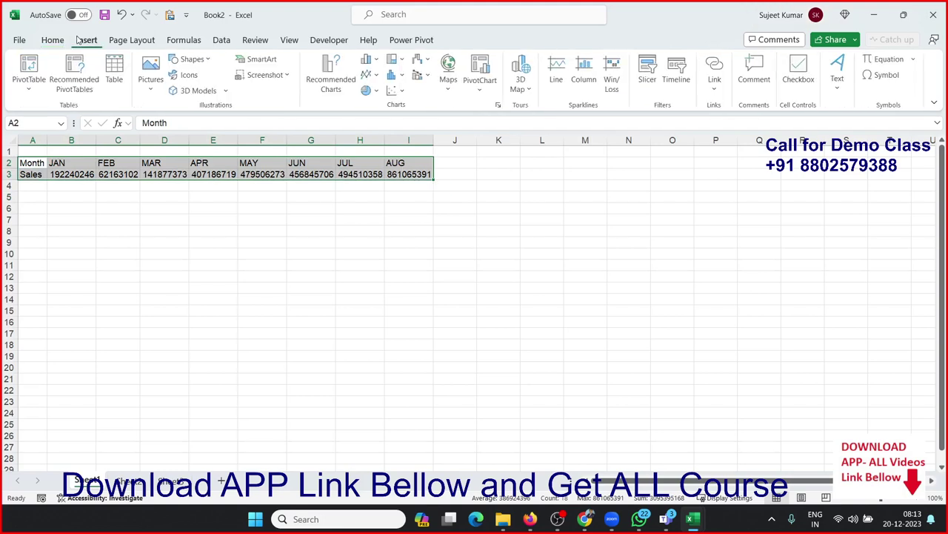
pyautogui.click(366, 61)
pyautogui.click(375, 101)
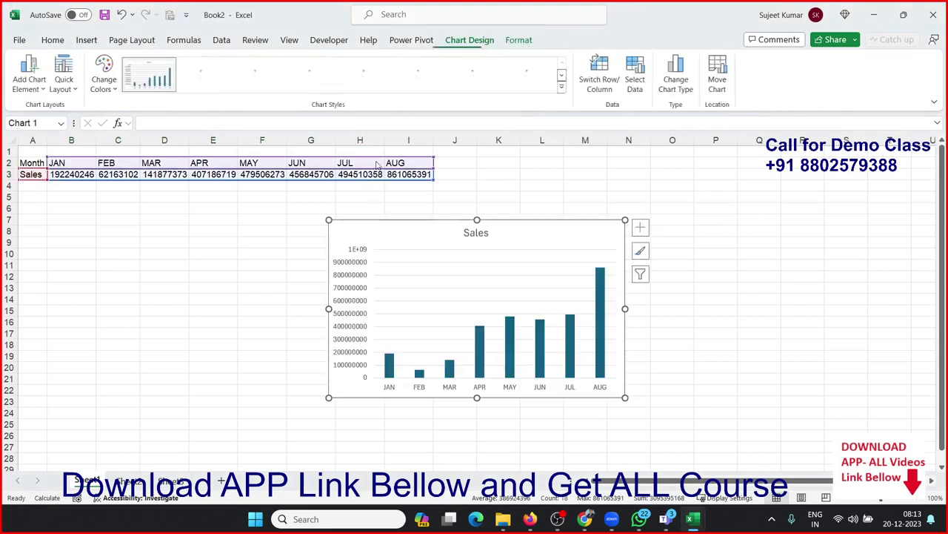
# - Move the chart left below the data and enlarge it wider and taller
pyautogui.moveTo(356, 237); pyautogui.dragTo(138, 215)
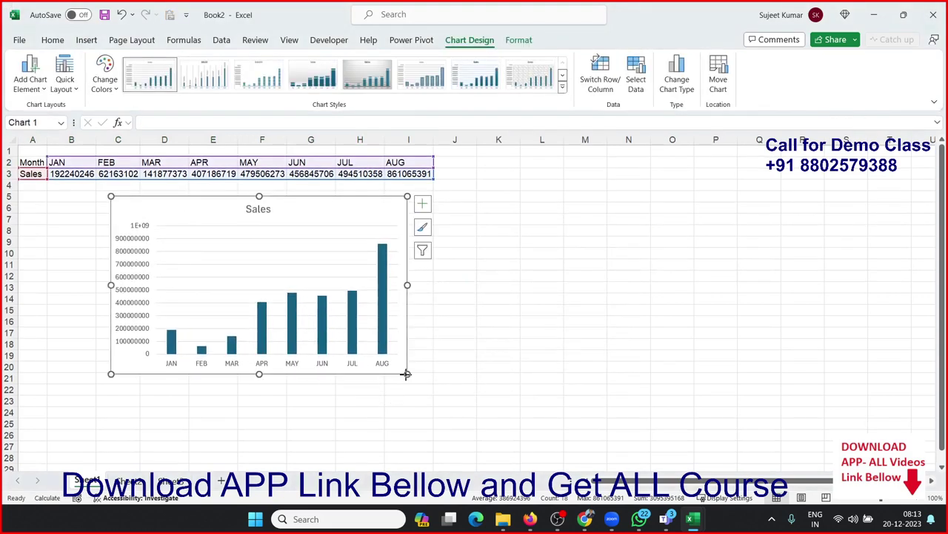
pyautogui.moveTo(407, 374); pyautogui.dragTo(512, 400)
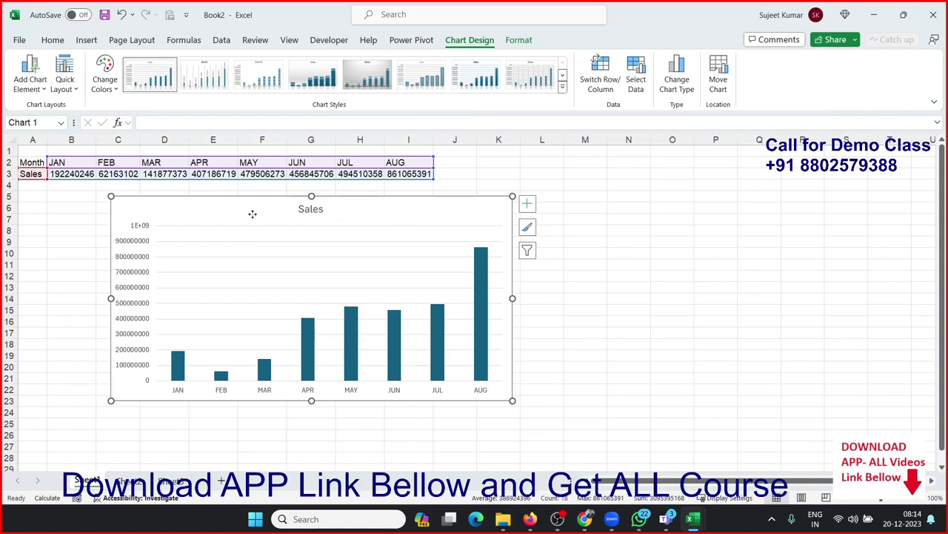
pyautogui.moveTo(252, 214); pyautogui.dragTo(220, 215)
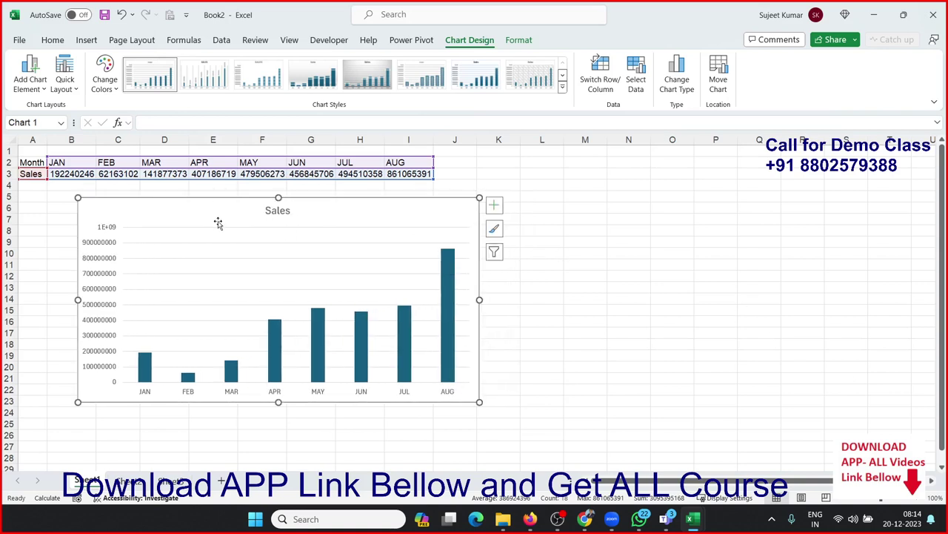
pyautogui.click(598, 300)
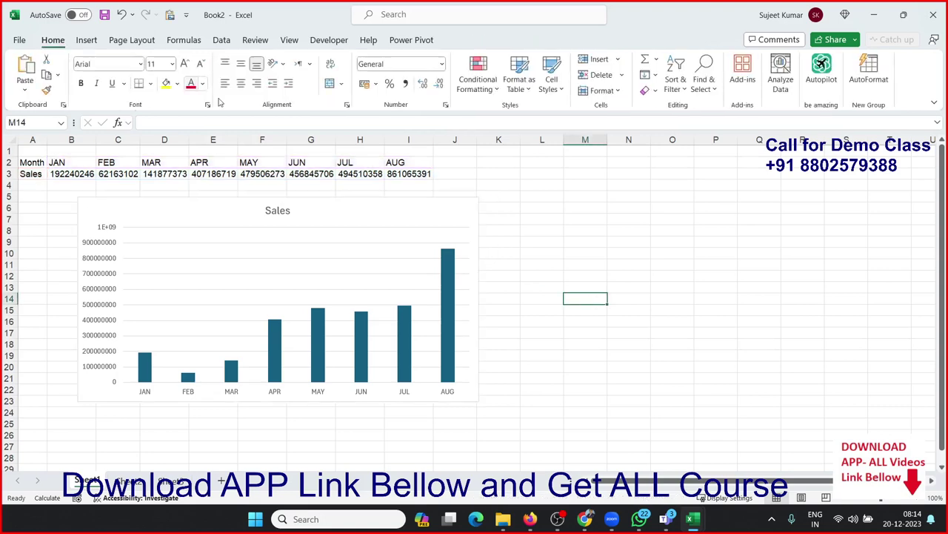
pyautogui.click(90, 41)
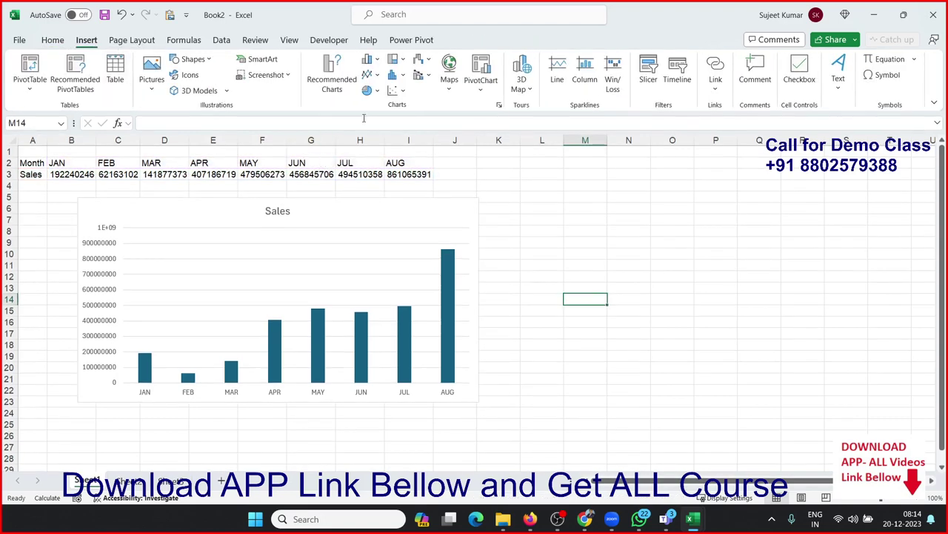
pyautogui.click(368, 62)
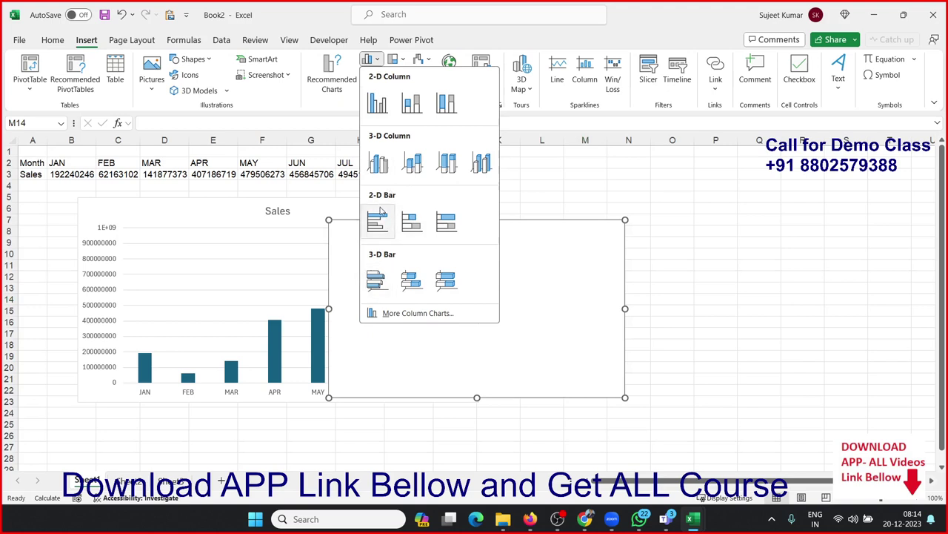
pyautogui.click(356, 94)
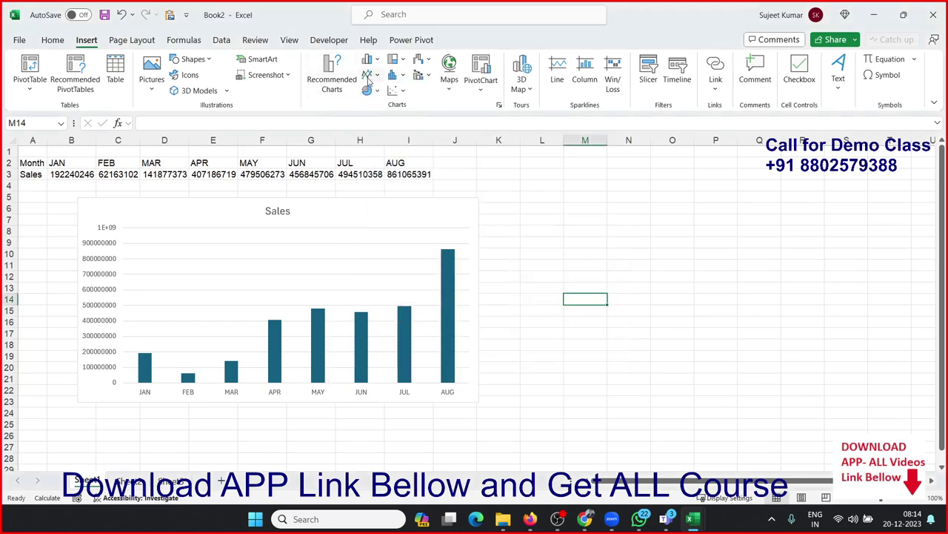
pyautogui.click(368, 75)
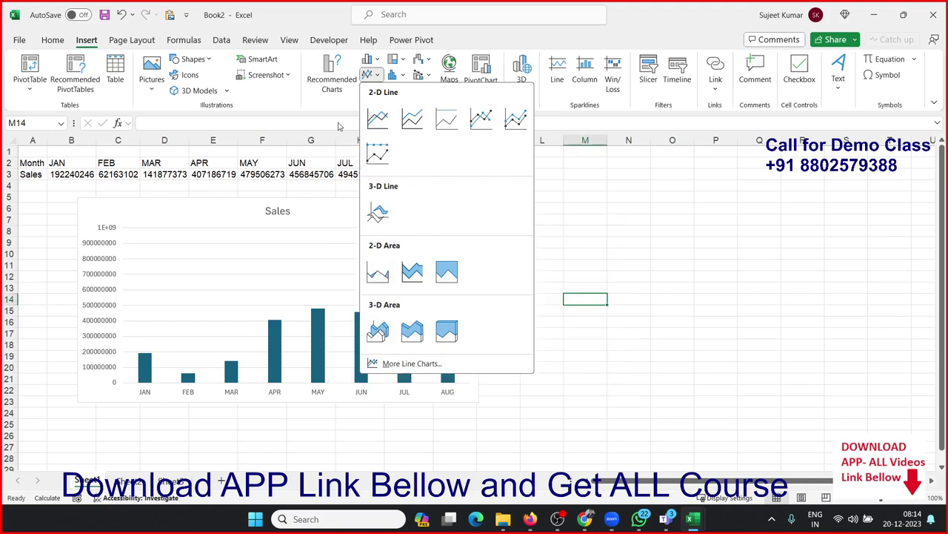
pyautogui.press('Escape')
pyautogui.click(372, 89)
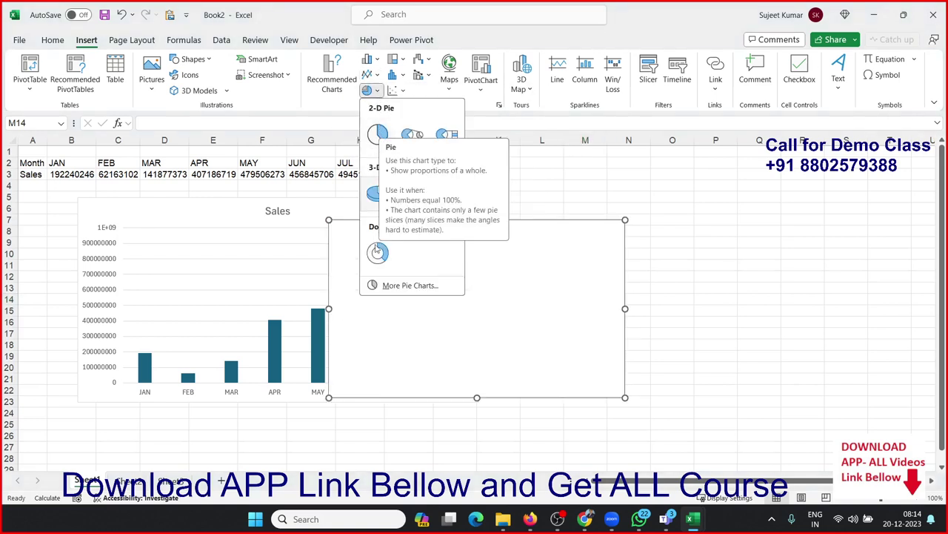
pyautogui.click(399, 59)
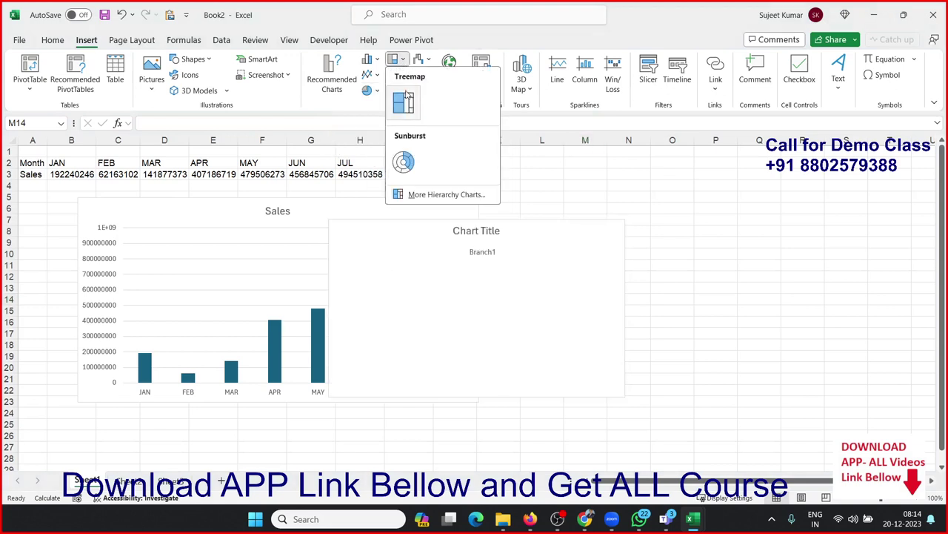
pyautogui.click(349, 120)
pyautogui.click(399, 75)
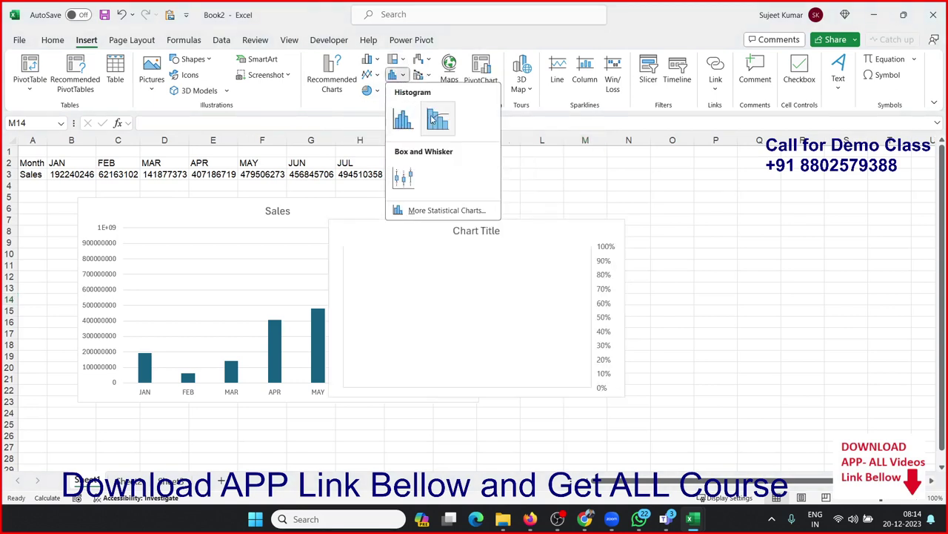
pyautogui.click(359, 126)
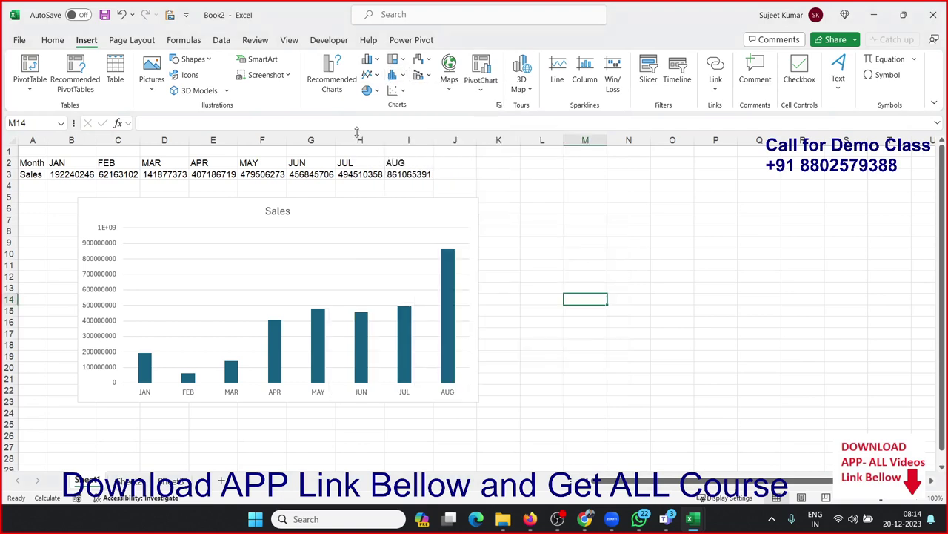
pyautogui.click(397, 90)
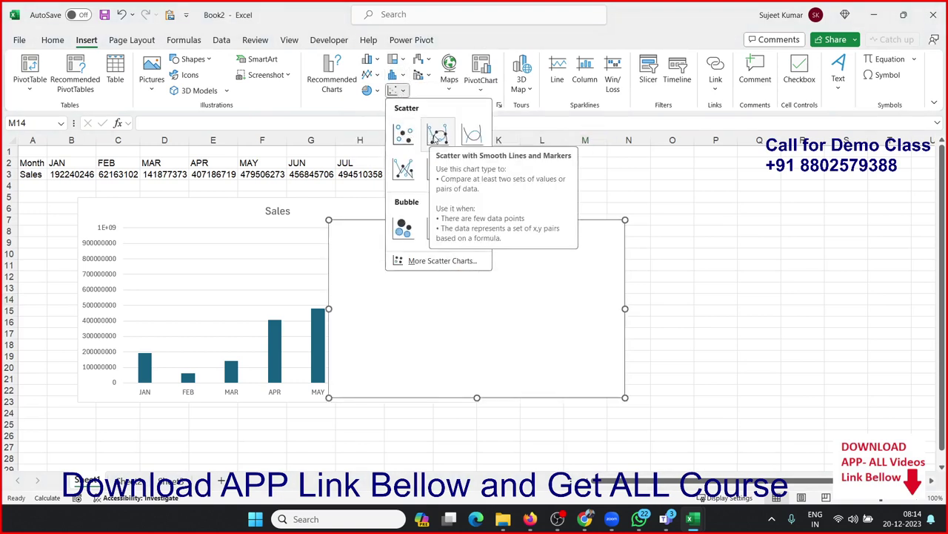
pyautogui.click(397, 89)
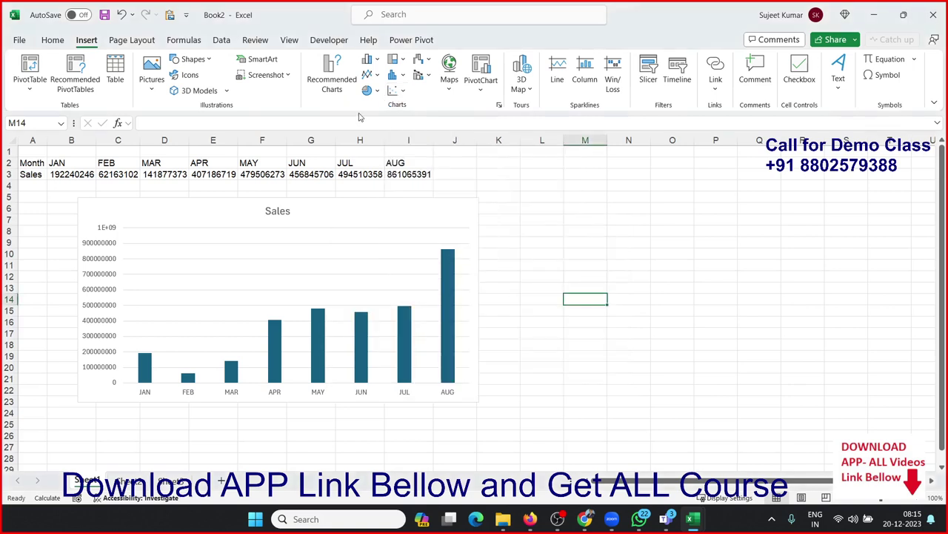
pyautogui.click(420, 60)
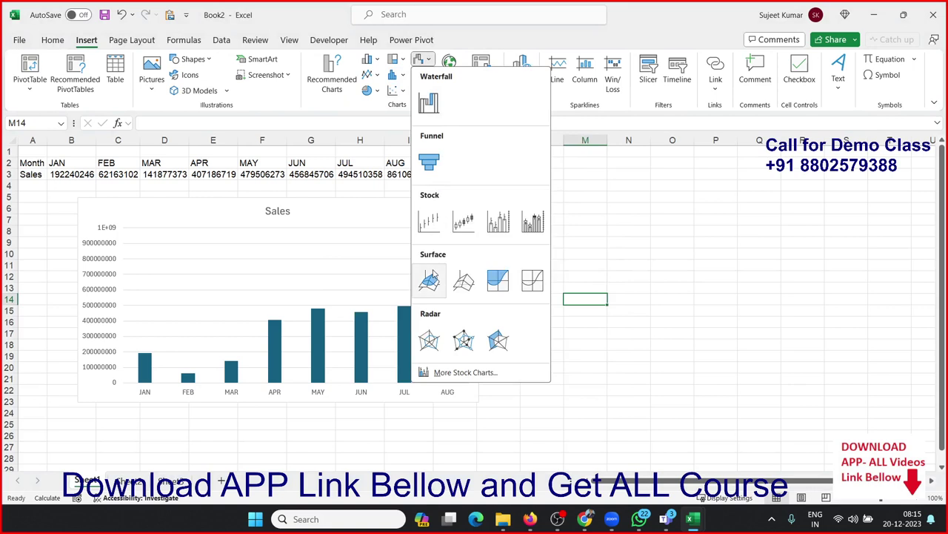
pyautogui.click(365, 113)
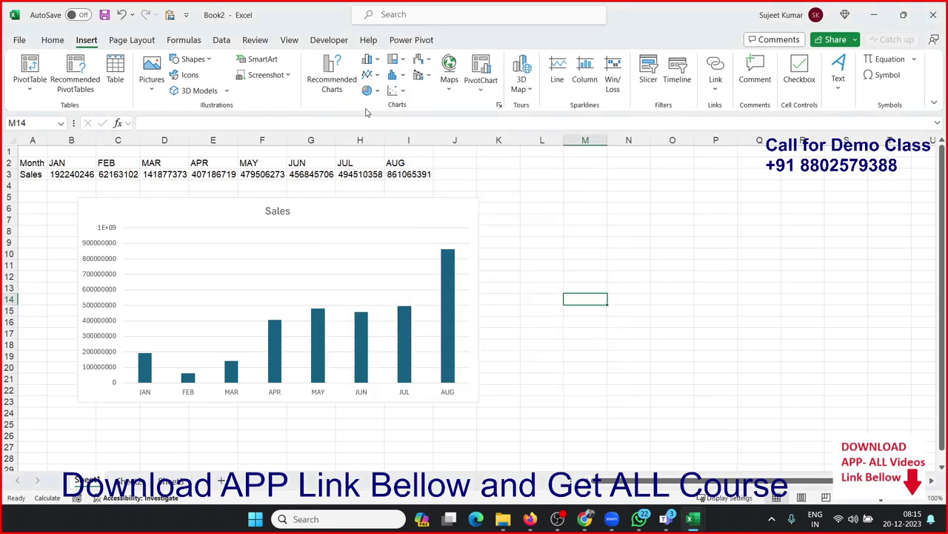
pyautogui.click(421, 76)
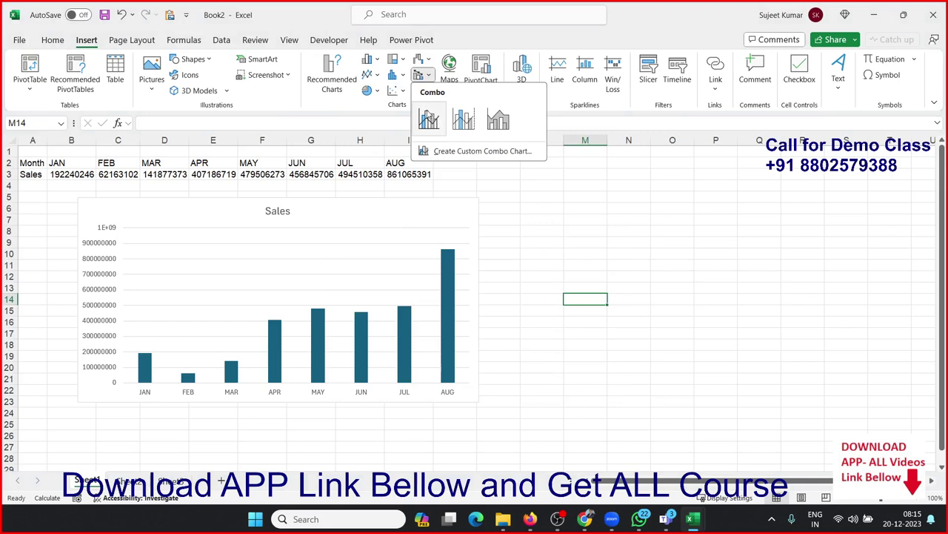
pyautogui.click(377, 110)
pyautogui.click(448, 88)
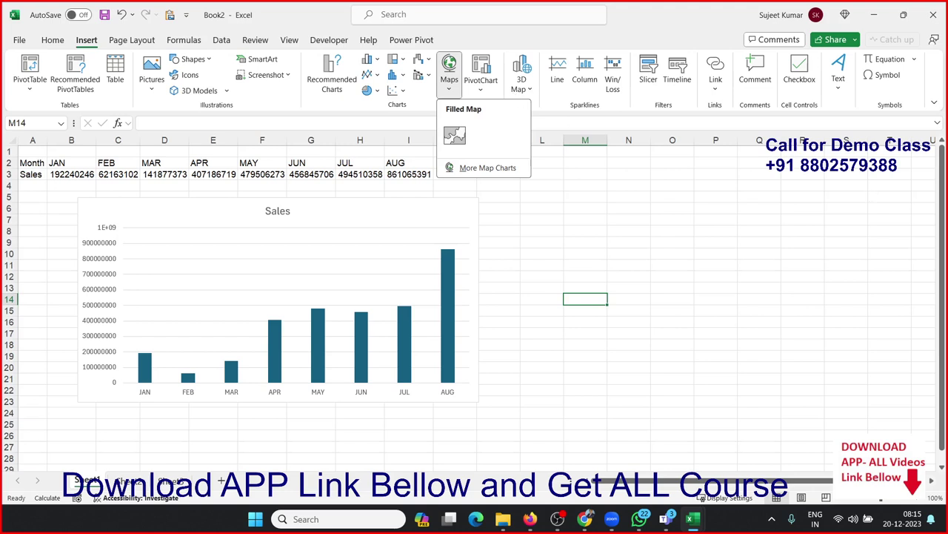
pyautogui.click(585, 519)
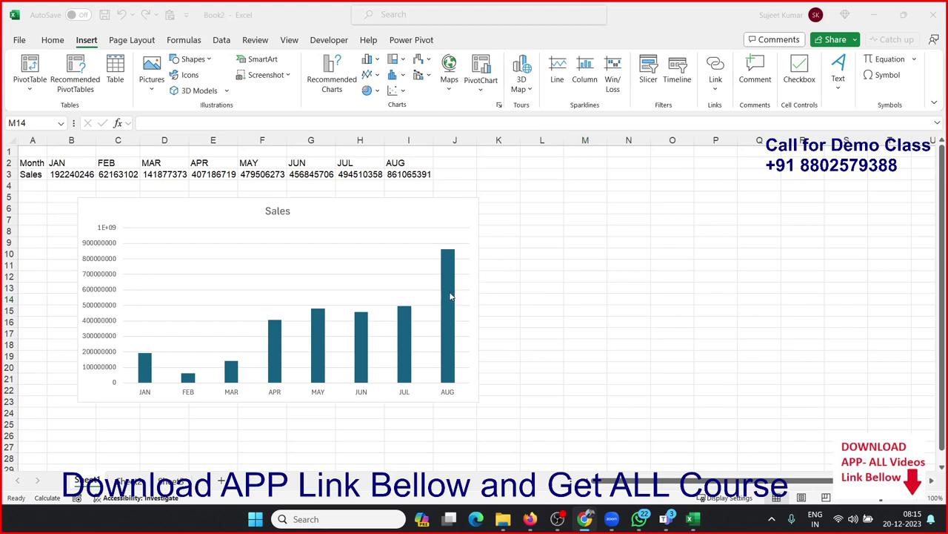
# - Return to the workbook and select the Sales column chart
pyautogui.moveTo(450, 296)
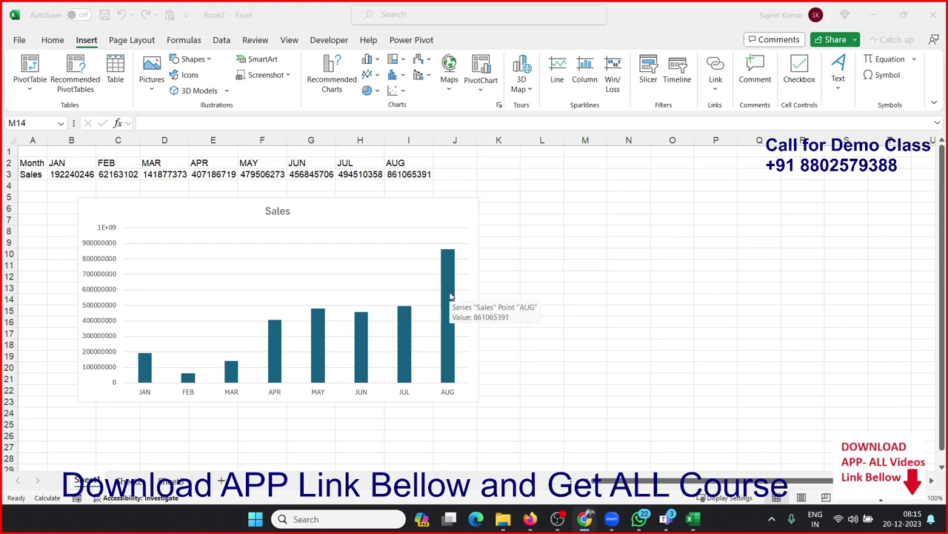
pyautogui.hotkey('alt', 'Tab')
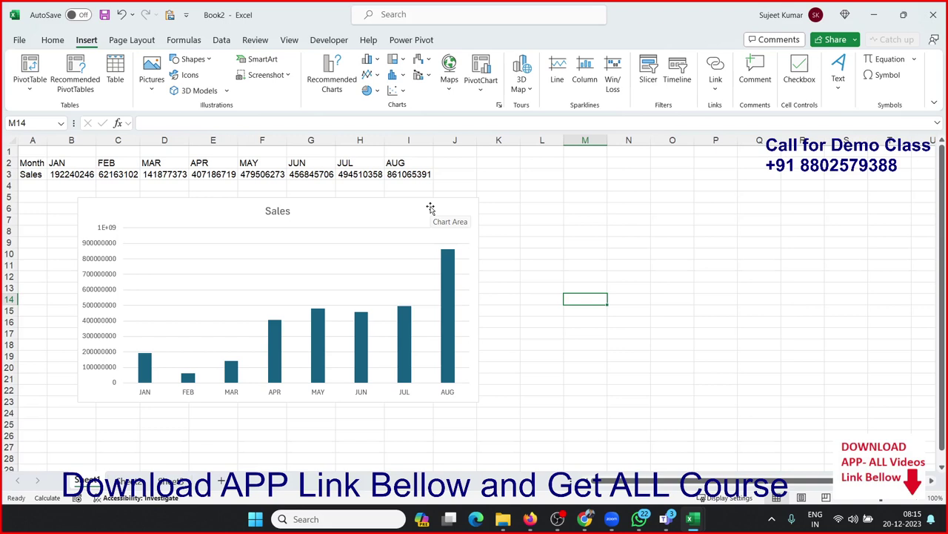
pyautogui.click(467, 222)
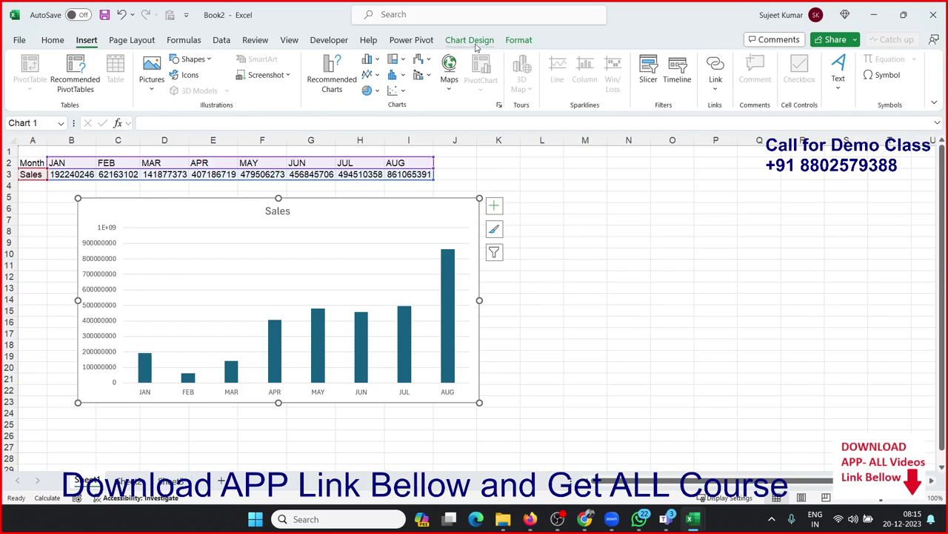
# - Show the chart's Format options, reselecting the chart to reveal its 8.76 × 17.2 cm size
pyautogui.click(478, 43)
pyautogui.click(519, 41)
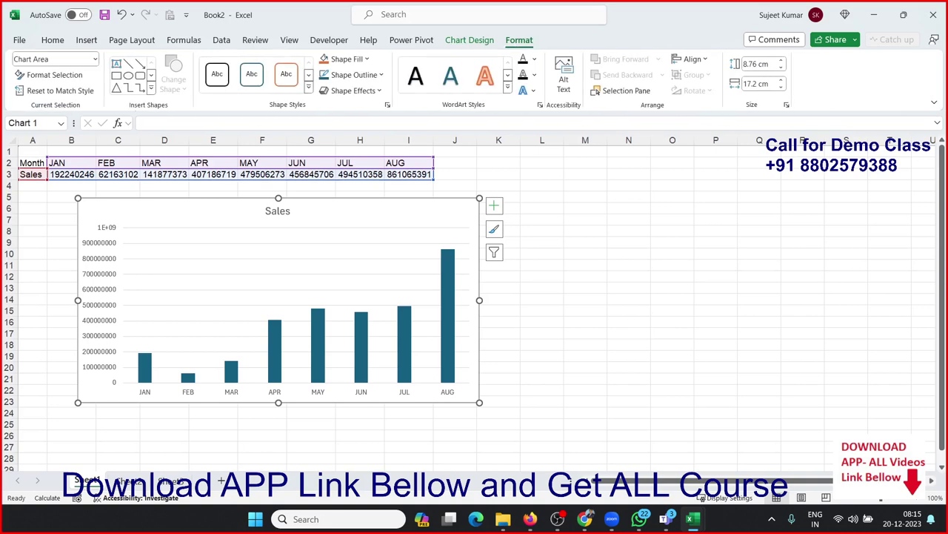
pyautogui.click(584, 519)
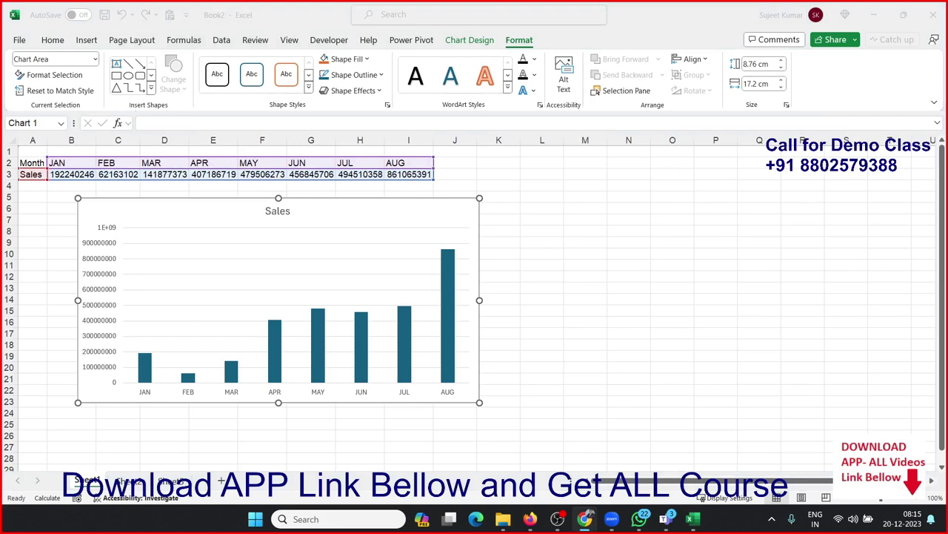
pyautogui.click(467, 49)
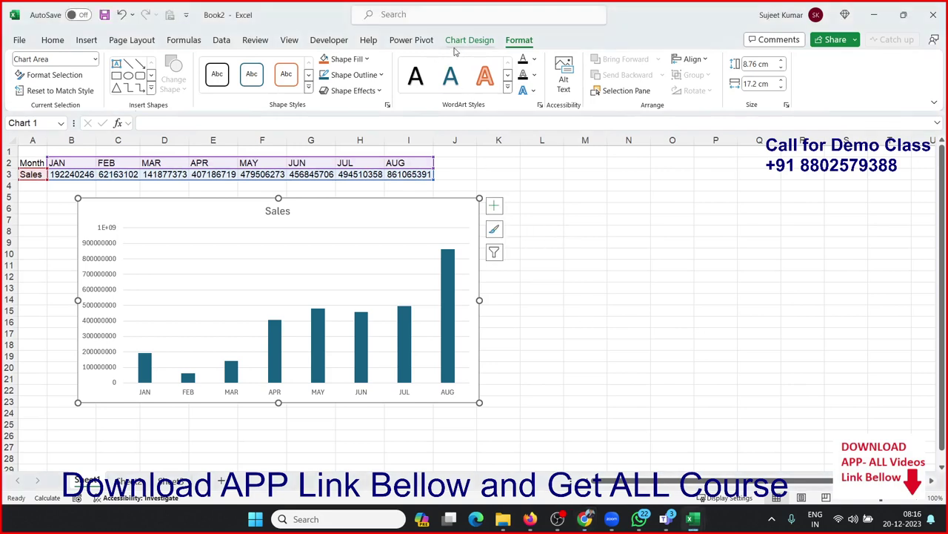
pyautogui.click(612, 243)
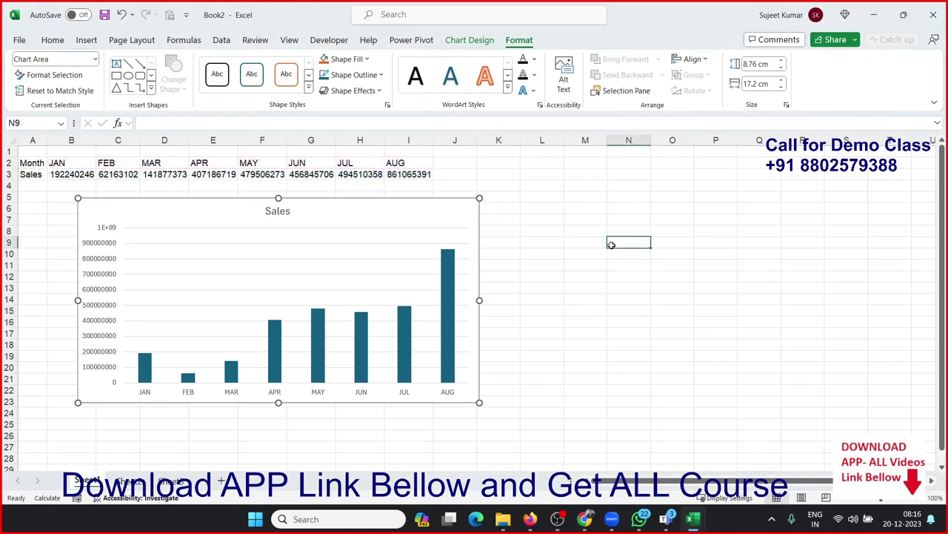
pyautogui.click(474, 214)
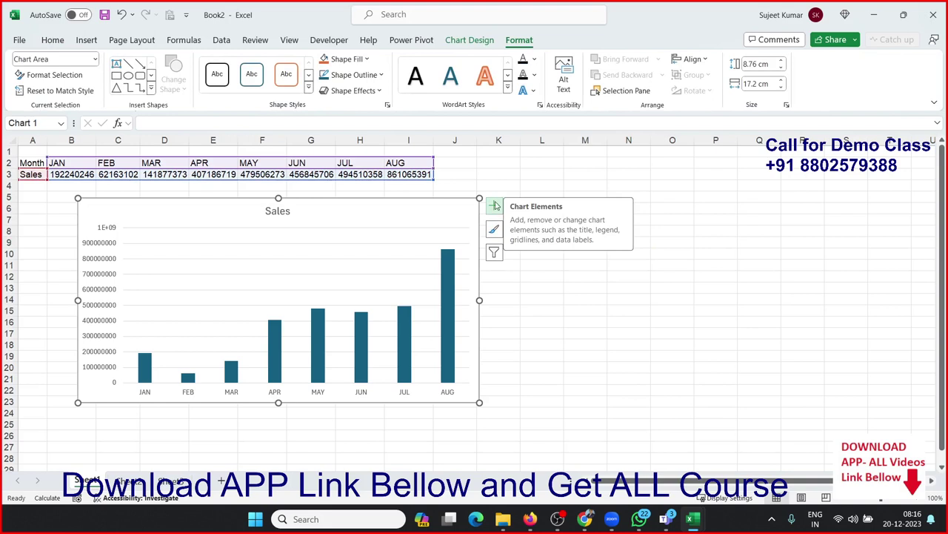
# - Try axis titles and toggle the axes, leaving value and month axes shown without titles
pyautogui.click(494, 206)
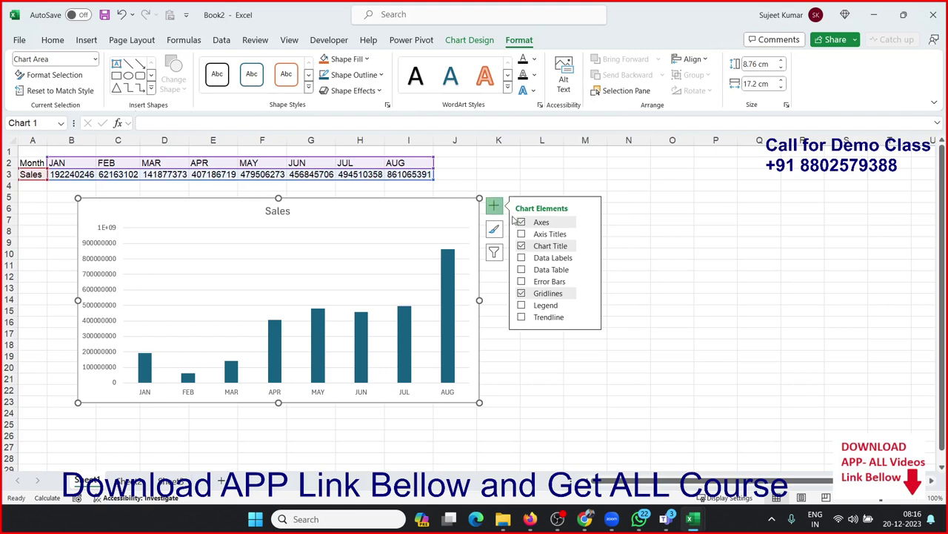
pyautogui.click(522, 234)
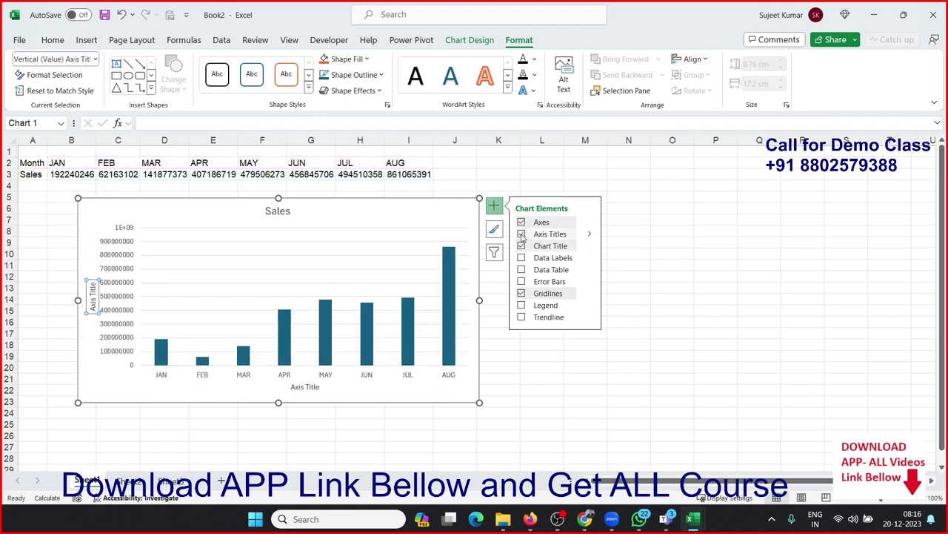
pyautogui.moveTo(586, 241)
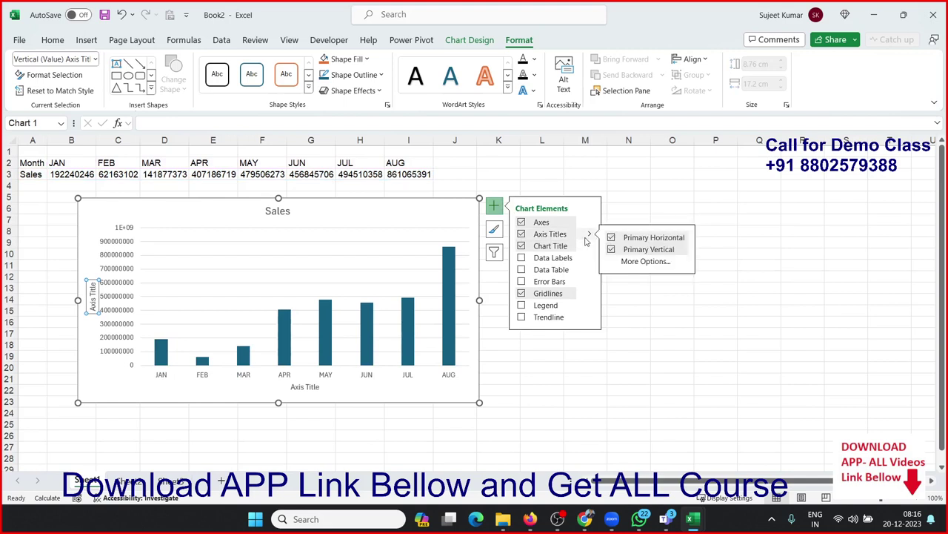
pyautogui.click(521, 234)
pyautogui.click(523, 222)
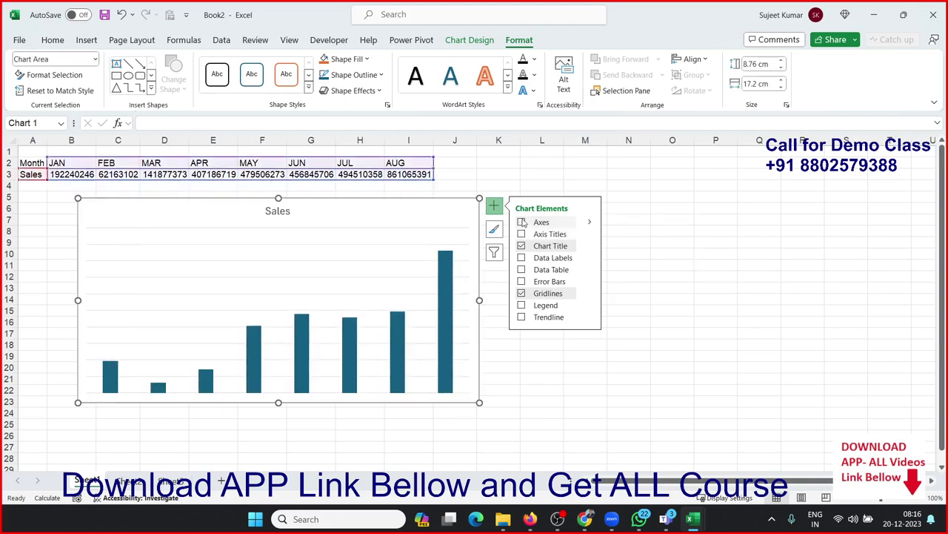
pyautogui.click(522, 222)
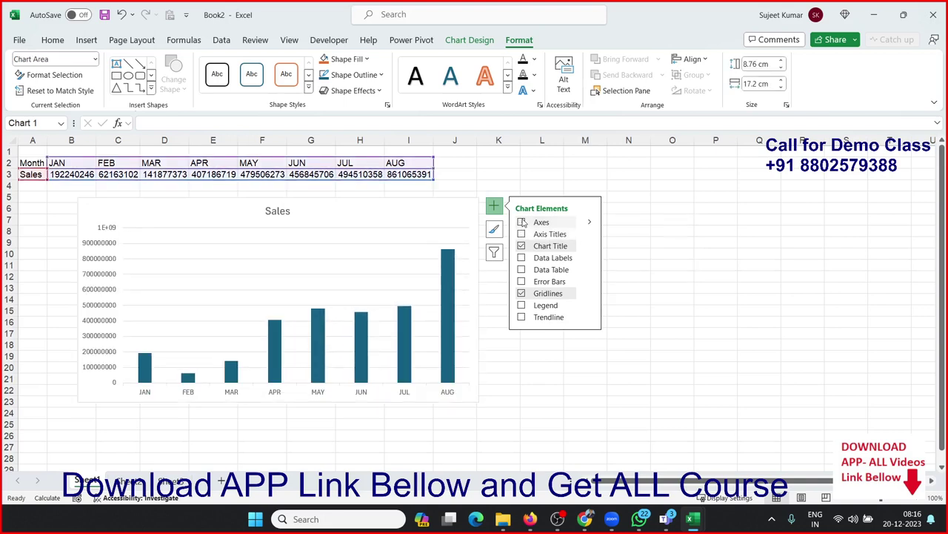
pyautogui.click(522, 222)
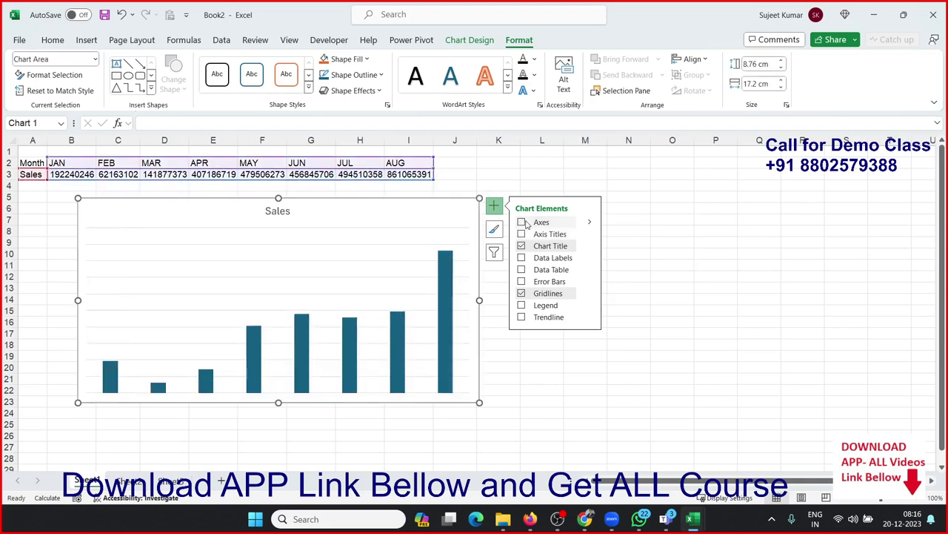
pyautogui.click(584, 226)
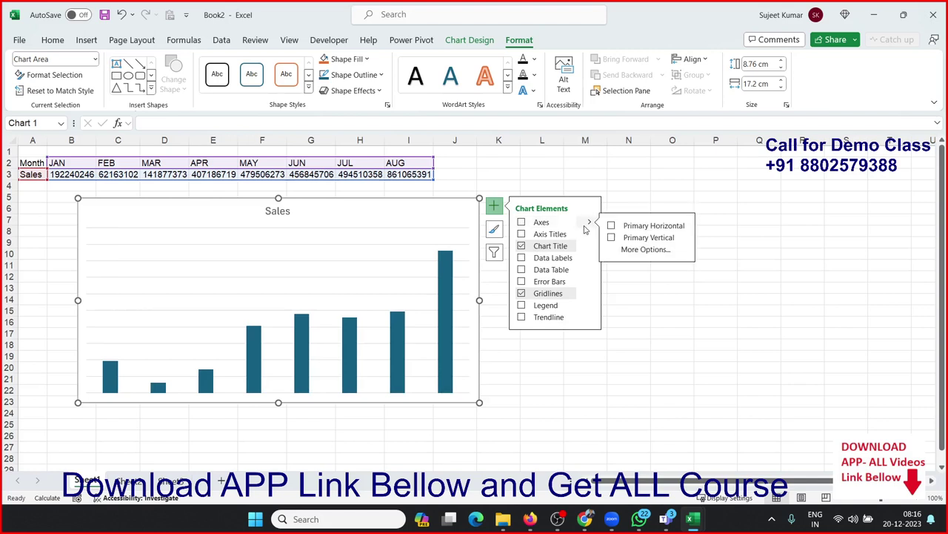
pyautogui.click(540, 224)
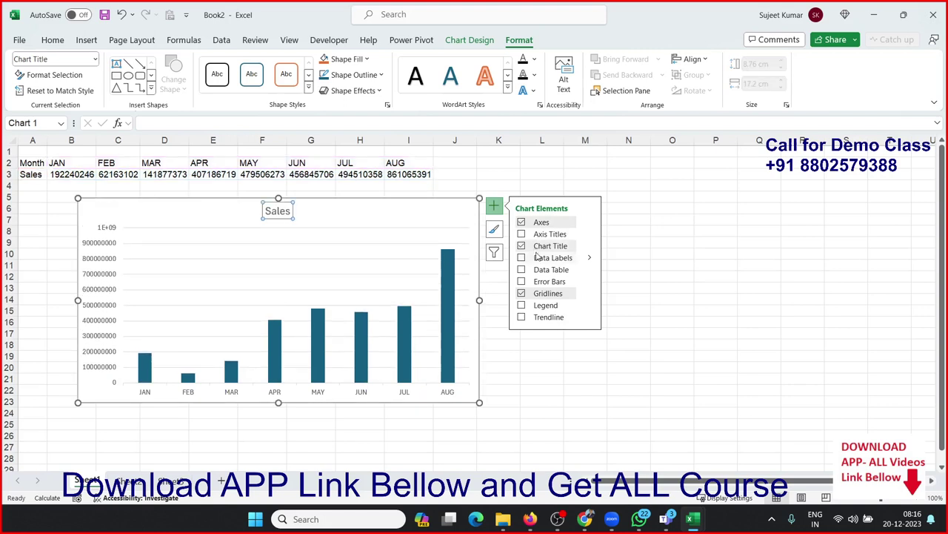
# - Try data labels and their placement options, then remove them from the bars
pyautogui.click(538, 259)
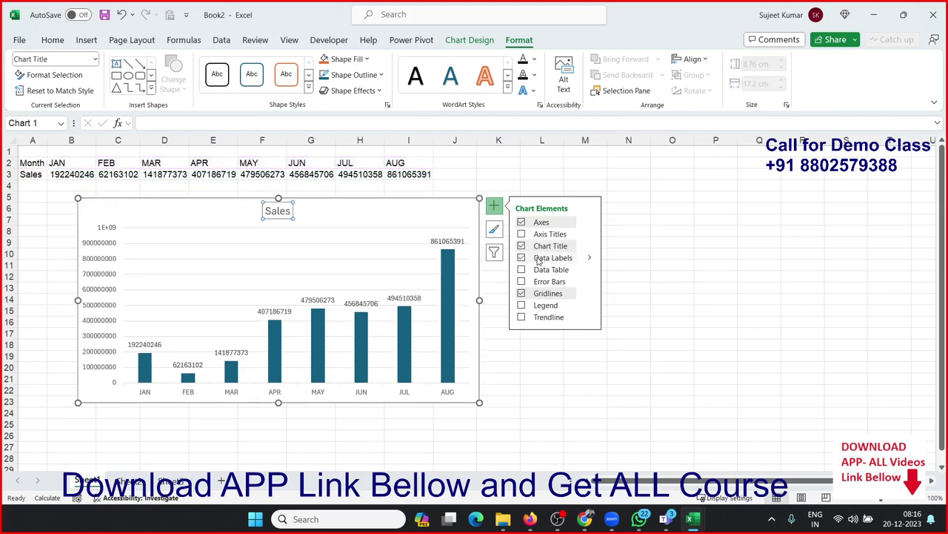
pyautogui.click(591, 258)
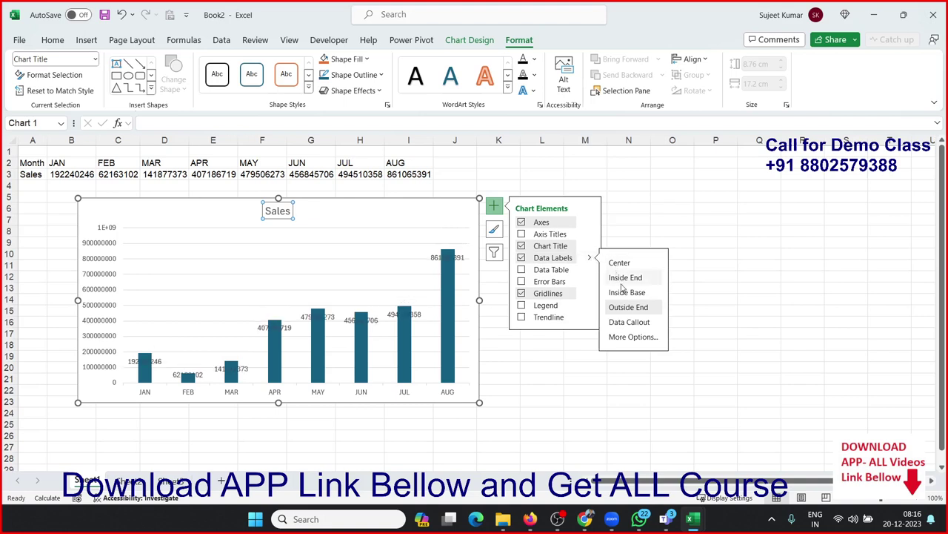
pyautogui.click(539, 261)
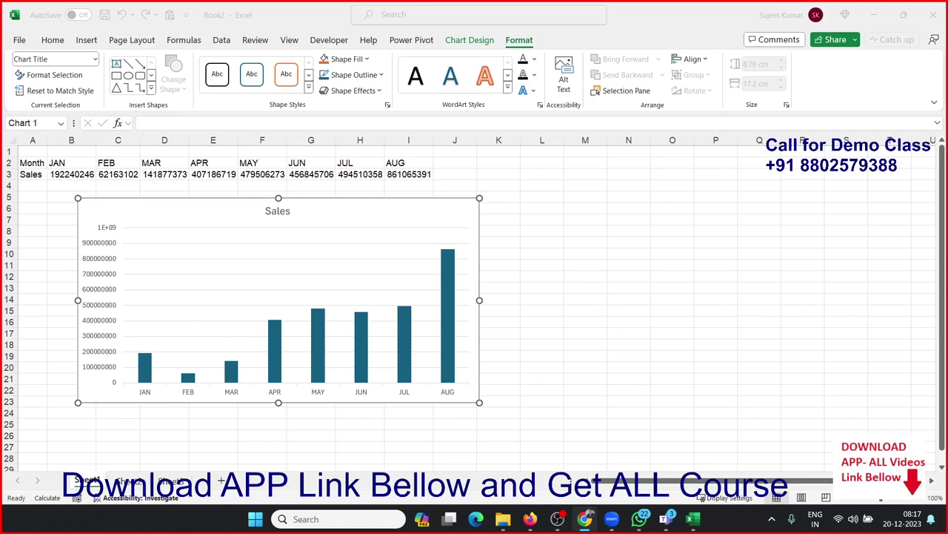
# - Browse the Chart Styles flyout's style and colour choices without applying any
pyautogui.click(493, 205)
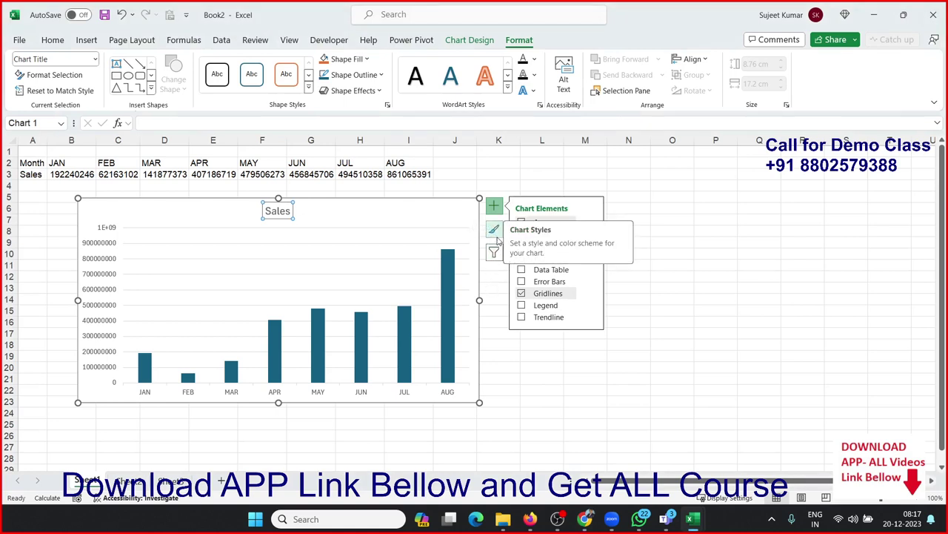
pyautogui.click(495, 234)
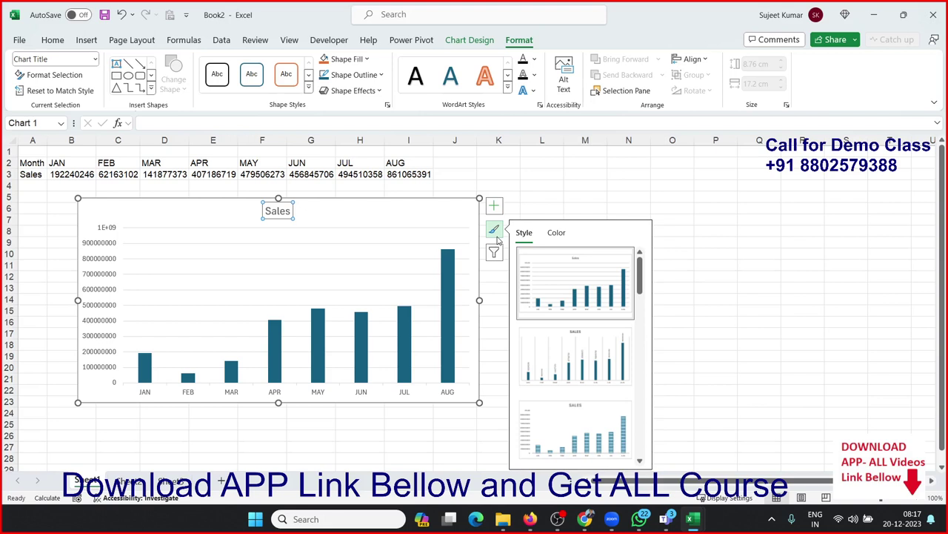
pyautogui.scroll(-1, 635, 277)
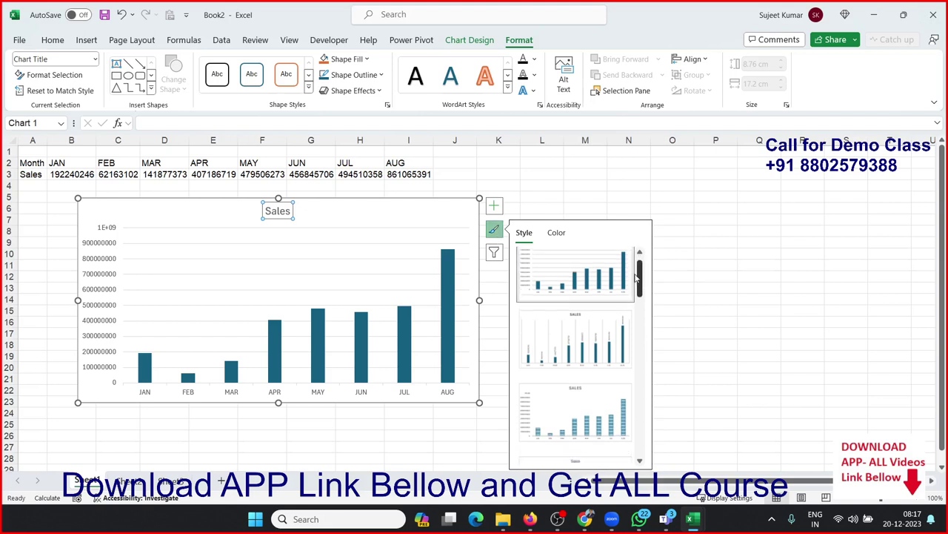
pyautogui.moveTo(635, 277); pyautogui.dragTo(654, 415)
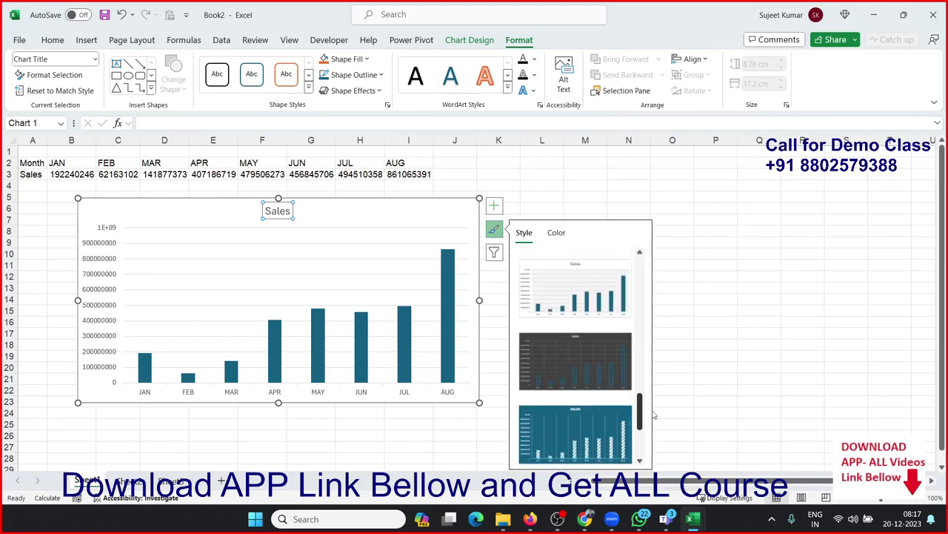
pyautogui.moveTo(653, 415)
pyautogui.mouseDown()
pyautogui.moveTo(634, 329)
pyautogui.moveTo(639, 266)
pyautogui.mouseUp()
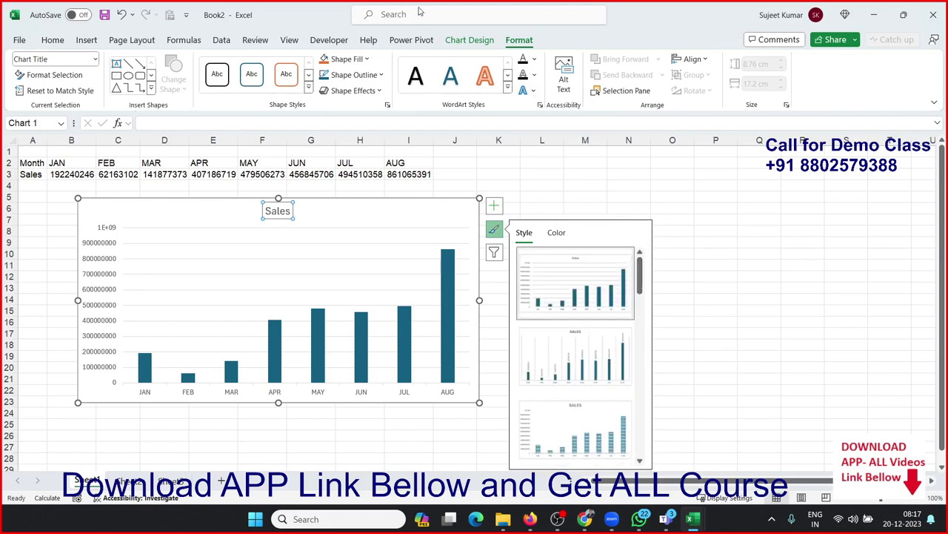
# - Look through the Chart Design styles gallery unchanged, then open Chart Filters
pyautogui.click(459, 40)
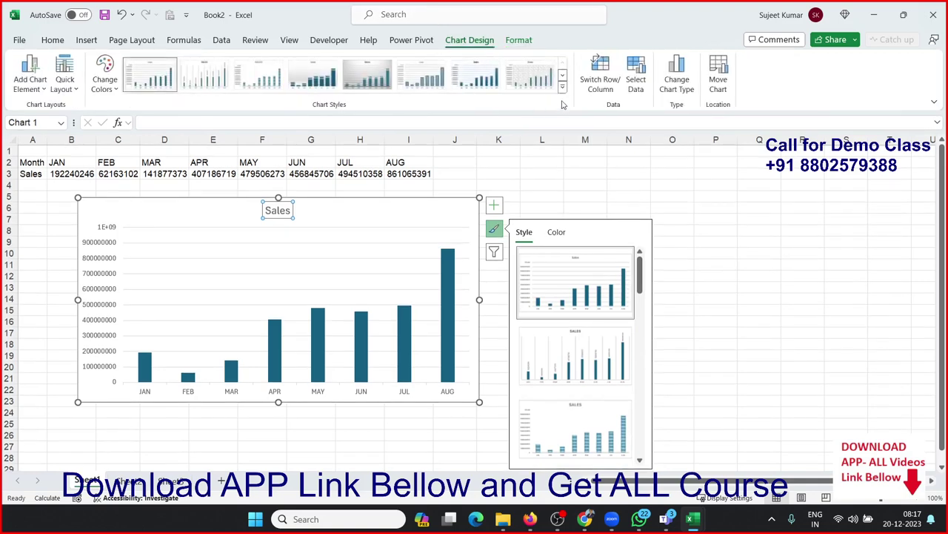
pyautogui.click(563, 87)
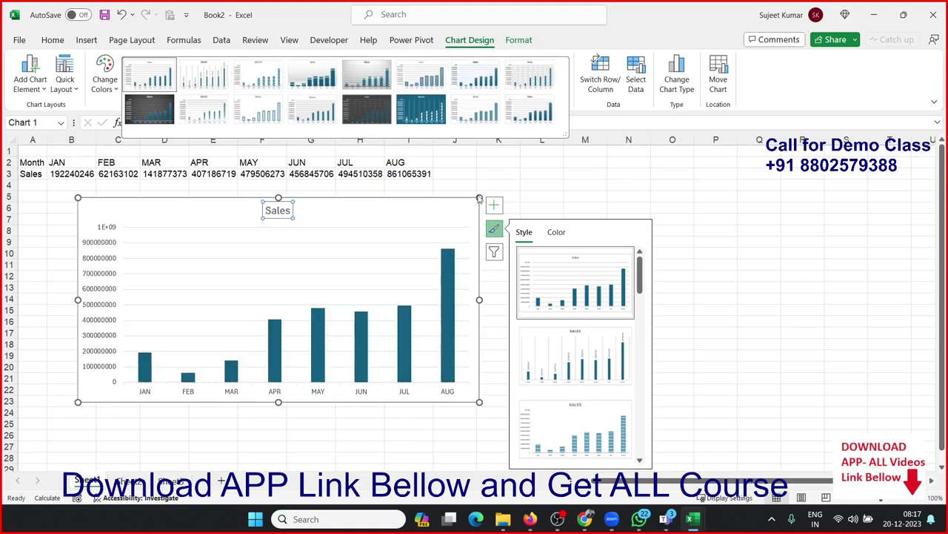
pyautogui.click(451, 221)
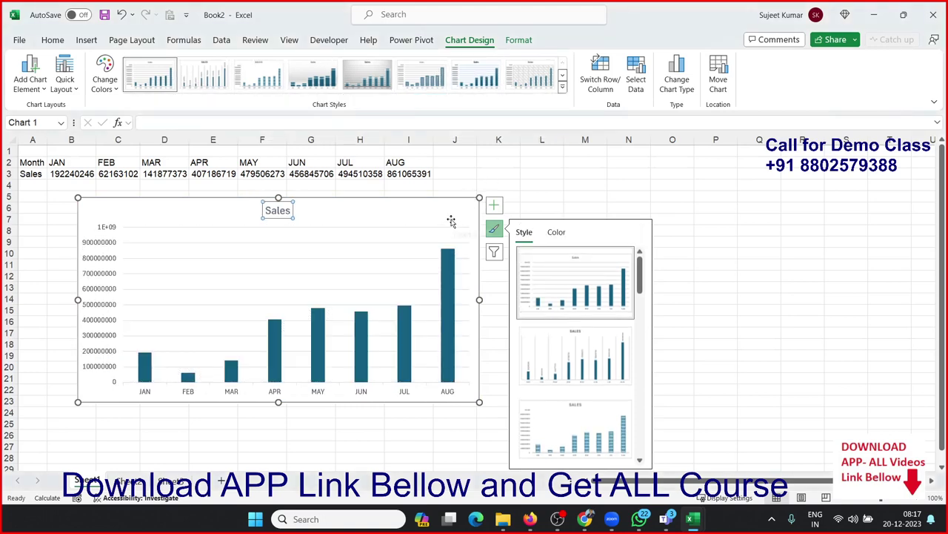
pyautogui.click(493, 252)
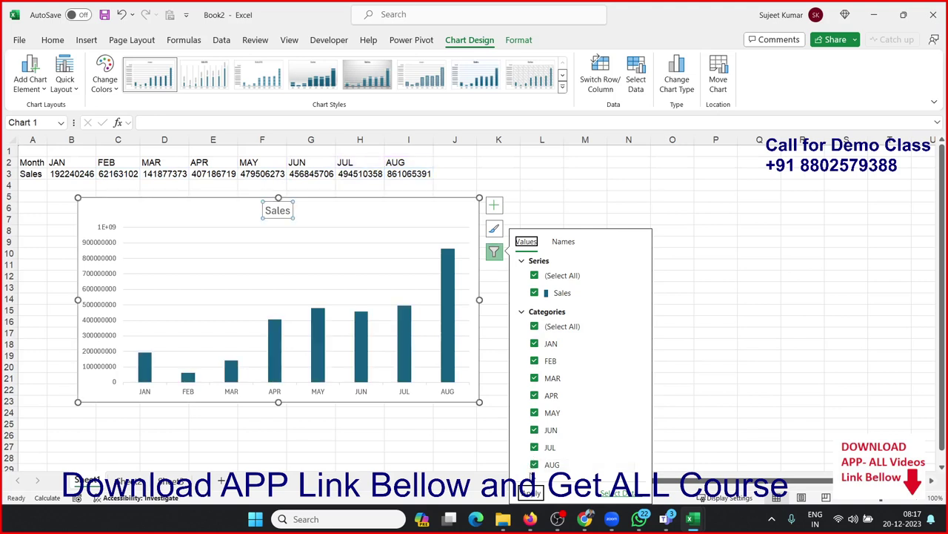
# - Uncheck JAN and FEB and apply, so the chart plots only MAR through AUG
pyautogui.click(534, 343)
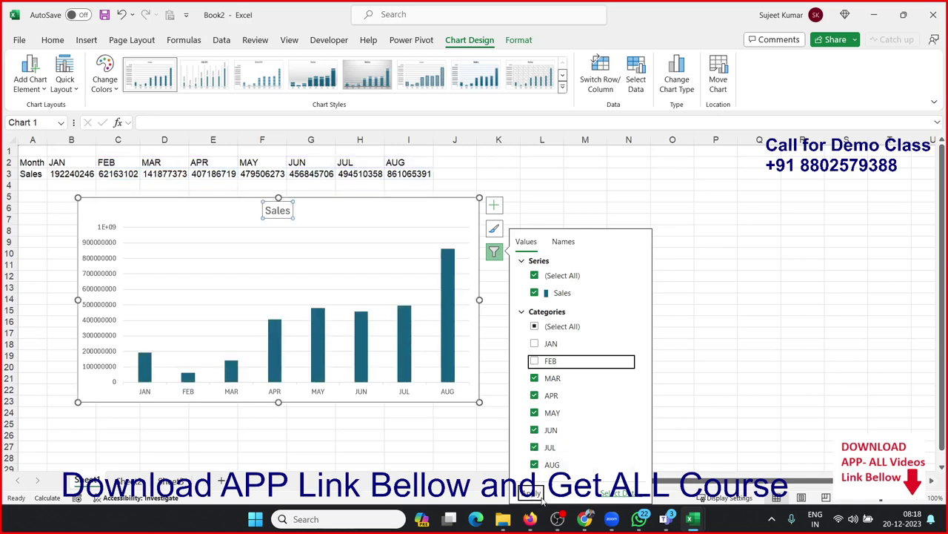
pyautogui.click(537, 494)
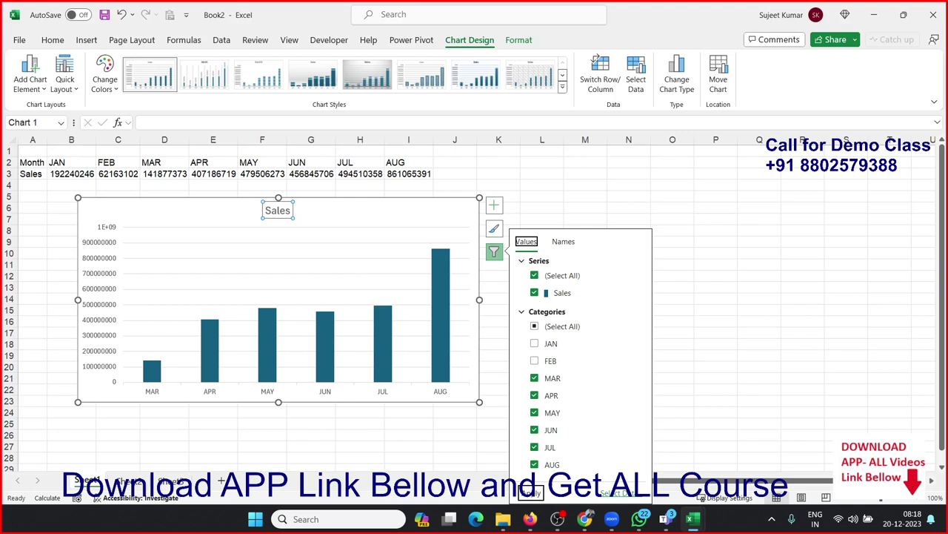
pyautogui.press('Escape')
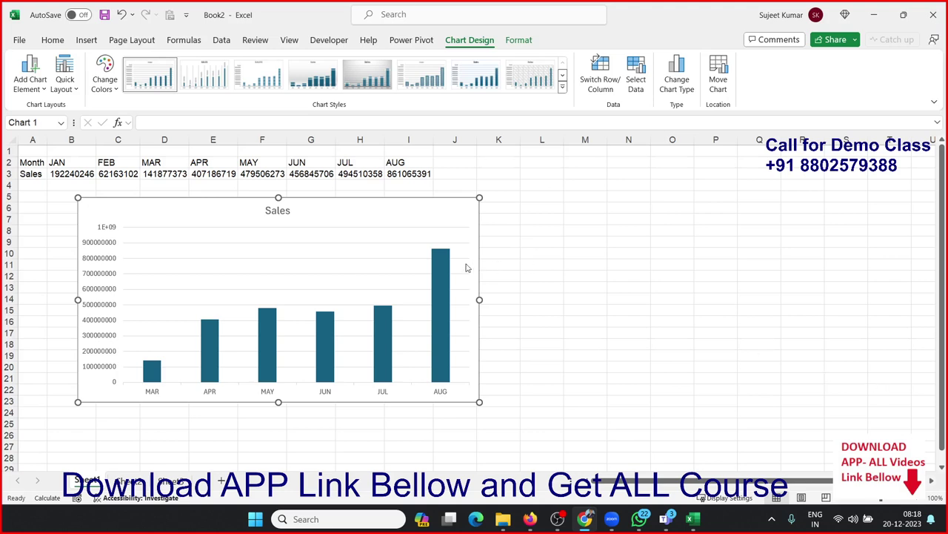
pyautogui.click(585, 275)
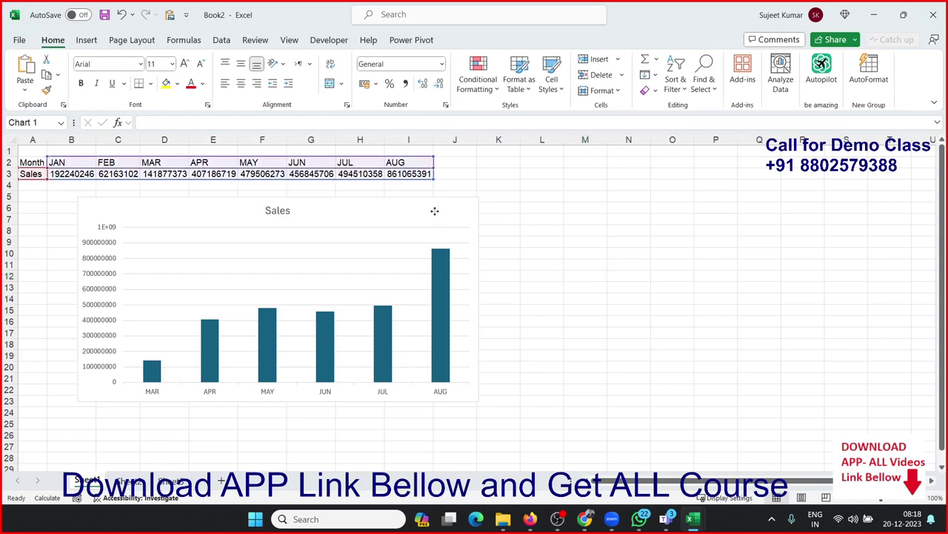
pyautogui.rightClick(436, 216)
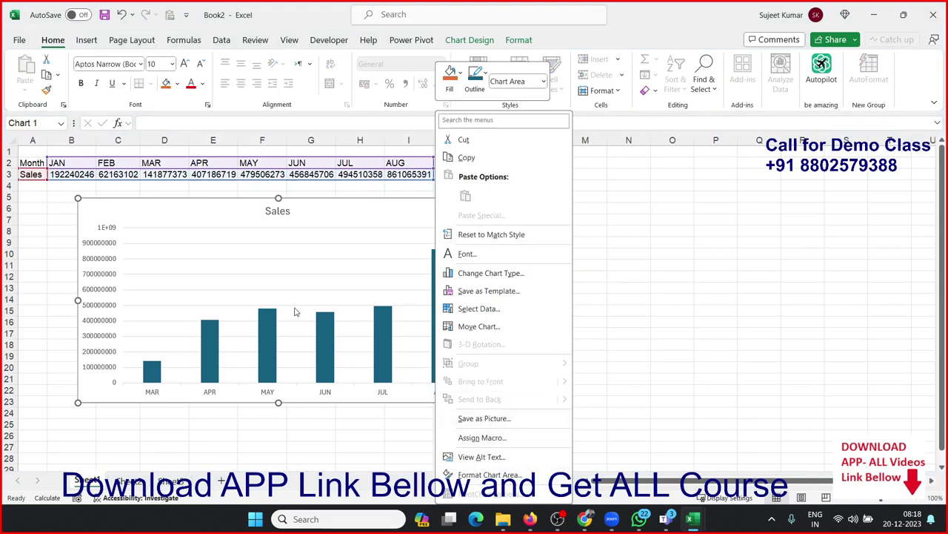
pyautogui.click(331, 220)
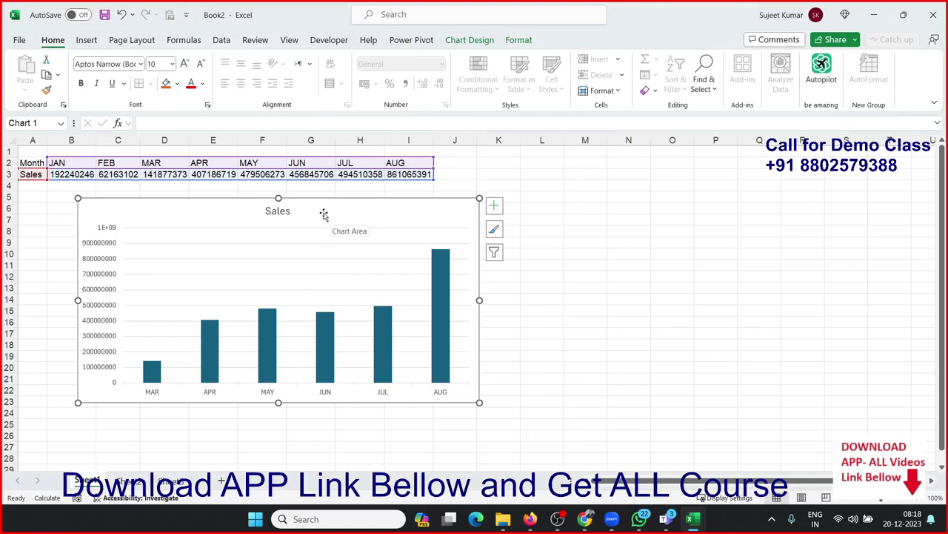
pyautogui.click(265, 228)
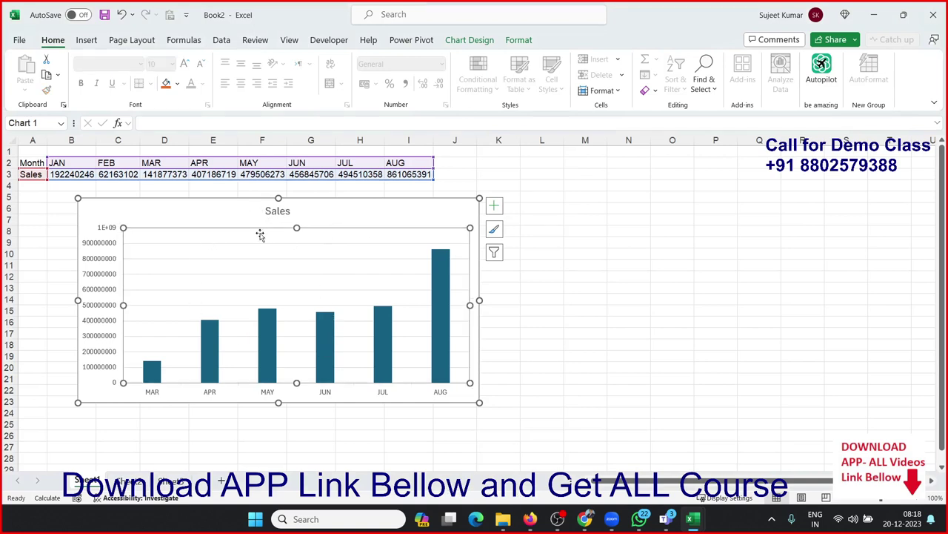
pyautogui.click(319, 338)
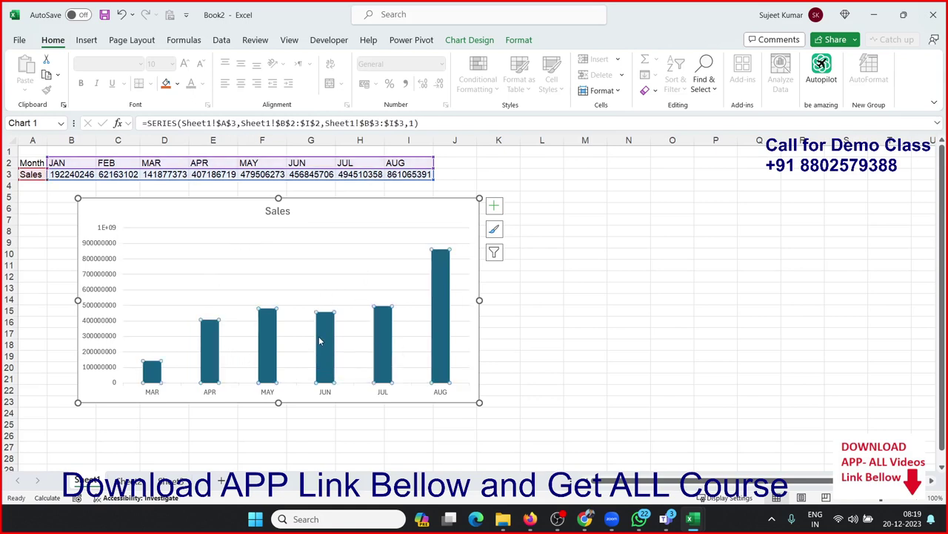
pyautogui.click(272, 393)
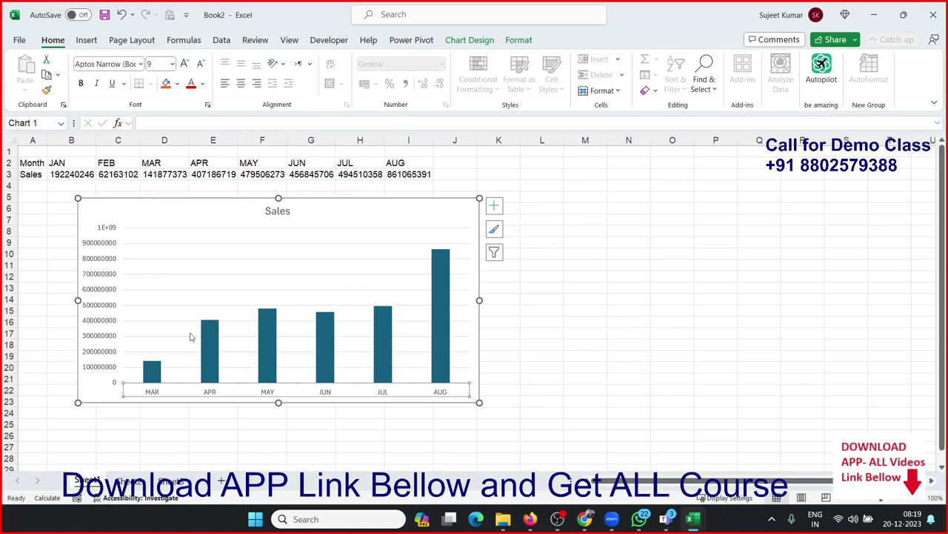
pyautogui.click(111, 300)
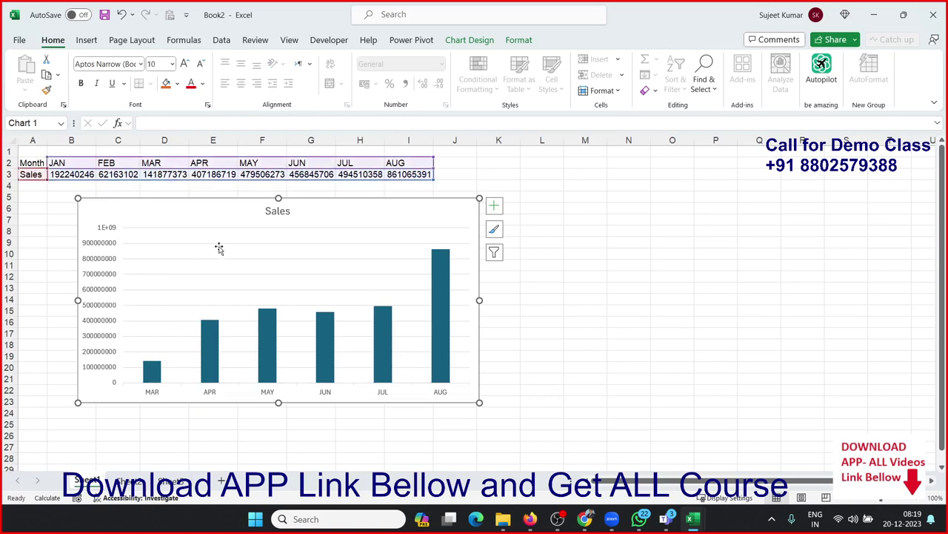
pyautogui.click(276, 213)
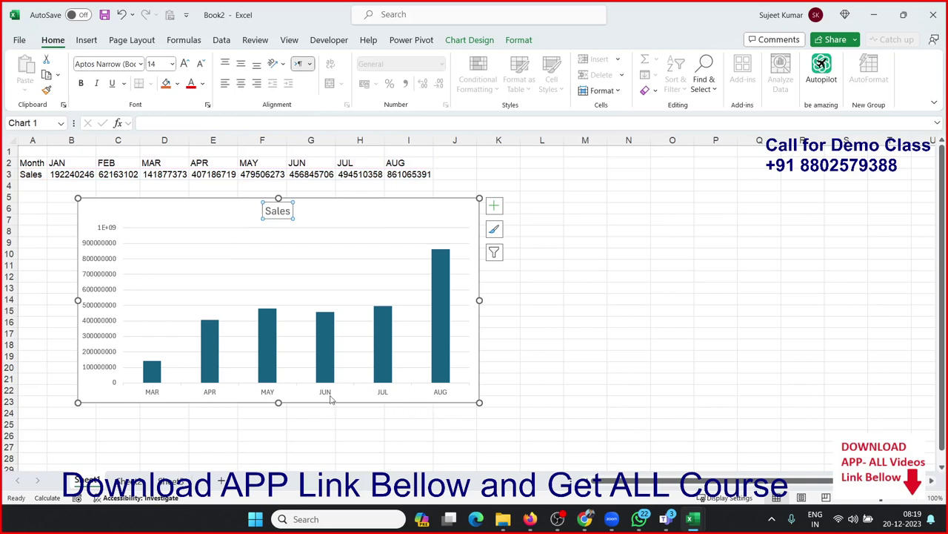
pyautogui.click(349, 218)
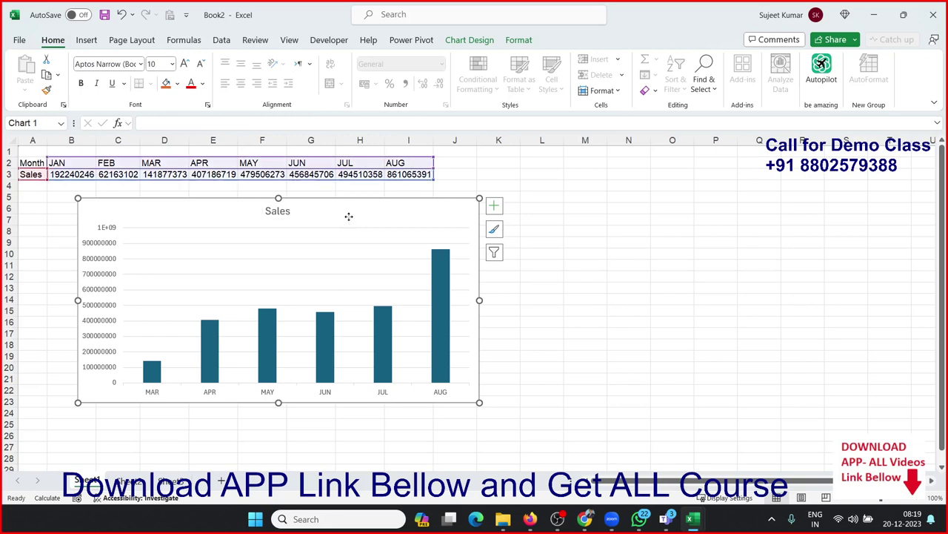
# - Open Format Chart Area and view its Fill and Border settings
pyautogui.rightClick(349, 216)
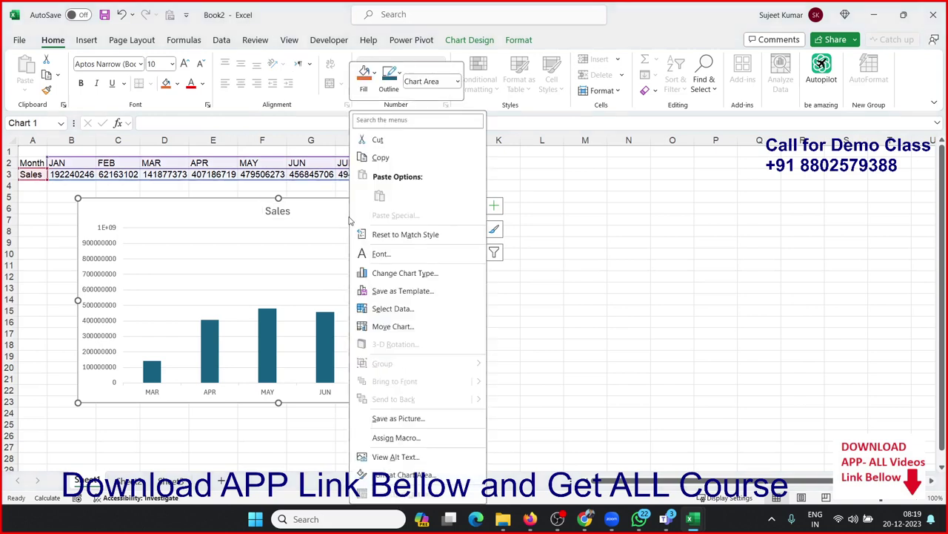
pyautogui.click(426, 477)
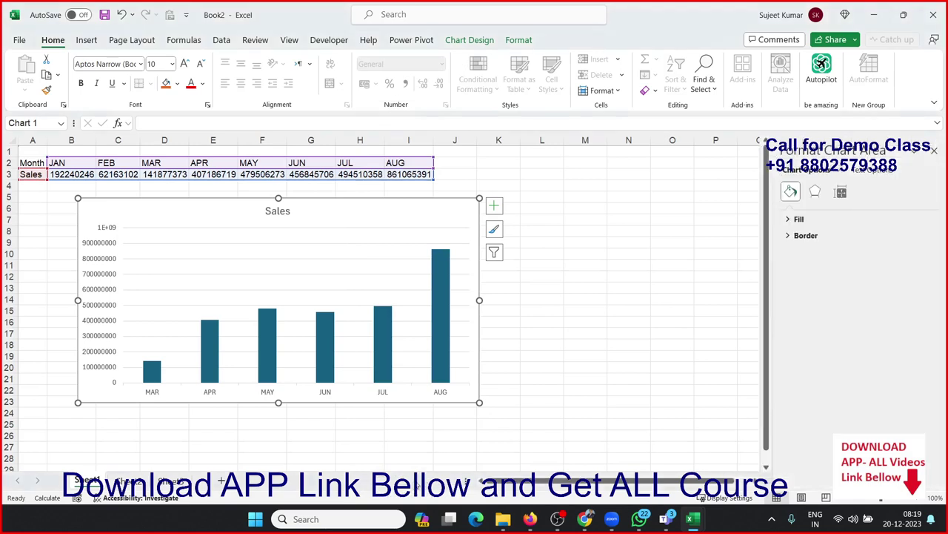
pyautogui.click(823, 221)
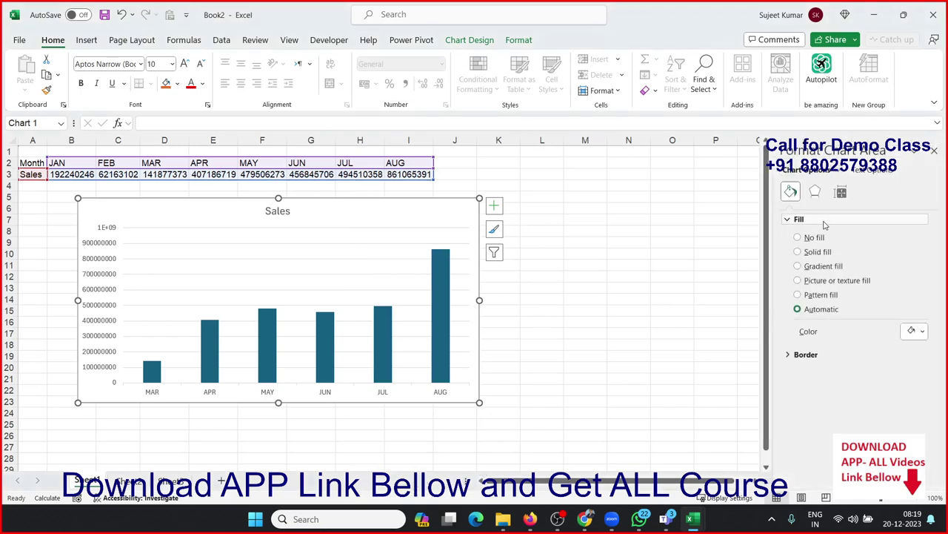
pyautogui.click(800, 361)
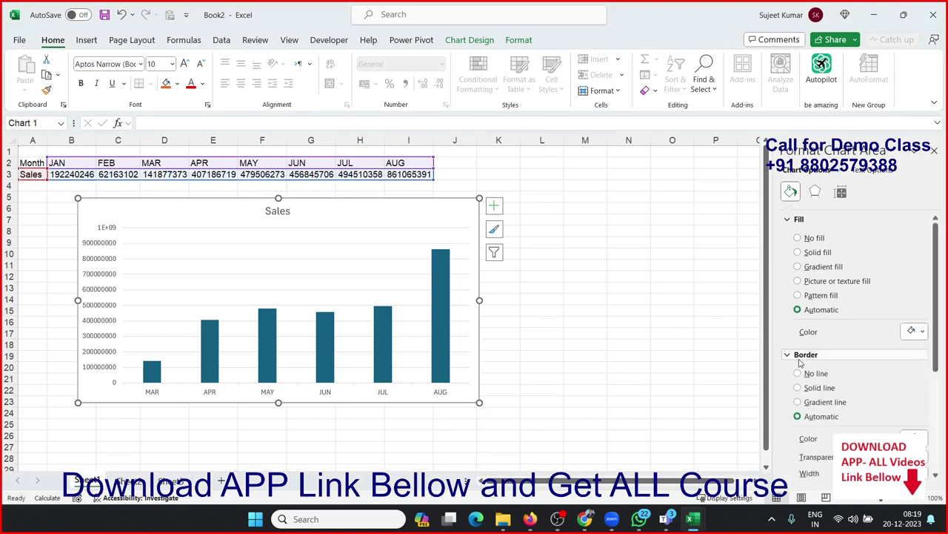
# - Give the chart background a solid grey fill at about 63% transparency, then choose gradient
pyautogui.click(812, 239)
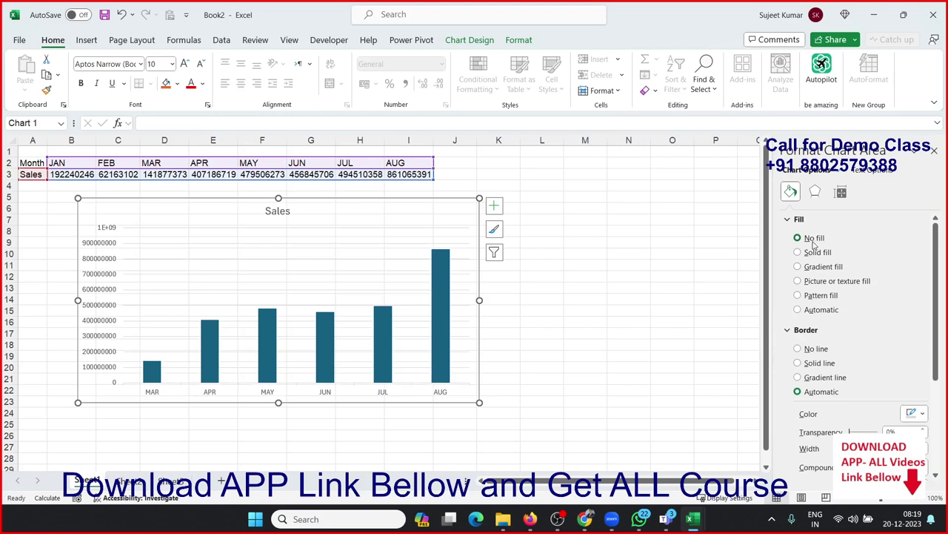
pyautogui.click(817, 253)
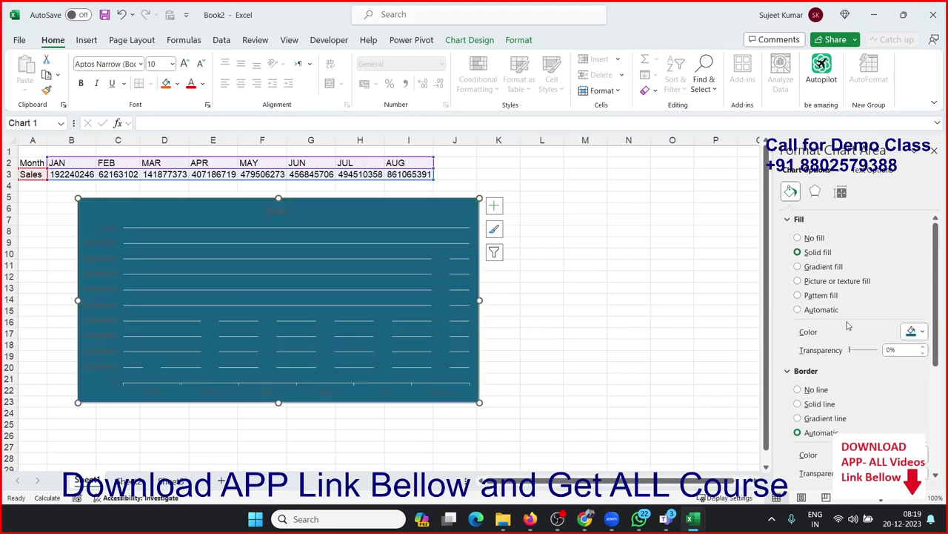
pyautogui.click(910, 333)
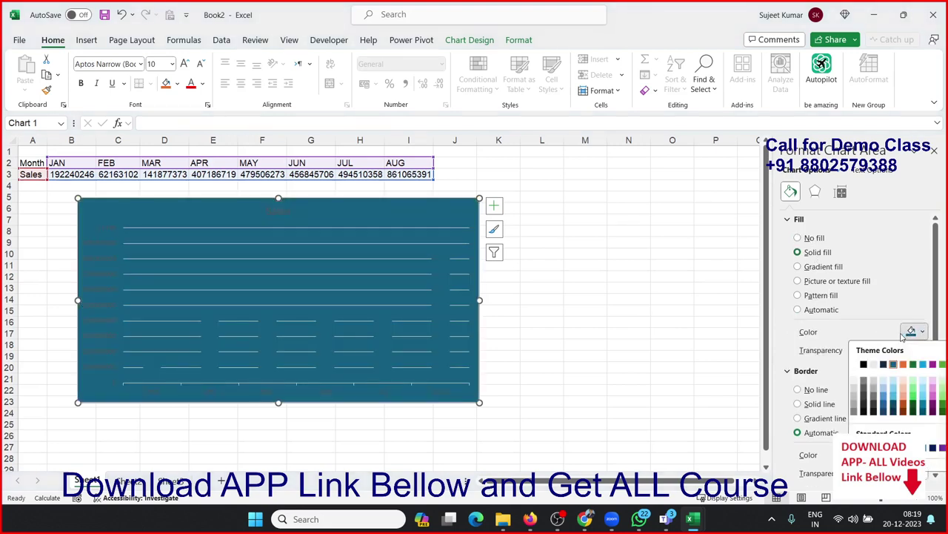
pyautogui.click(867, 383)
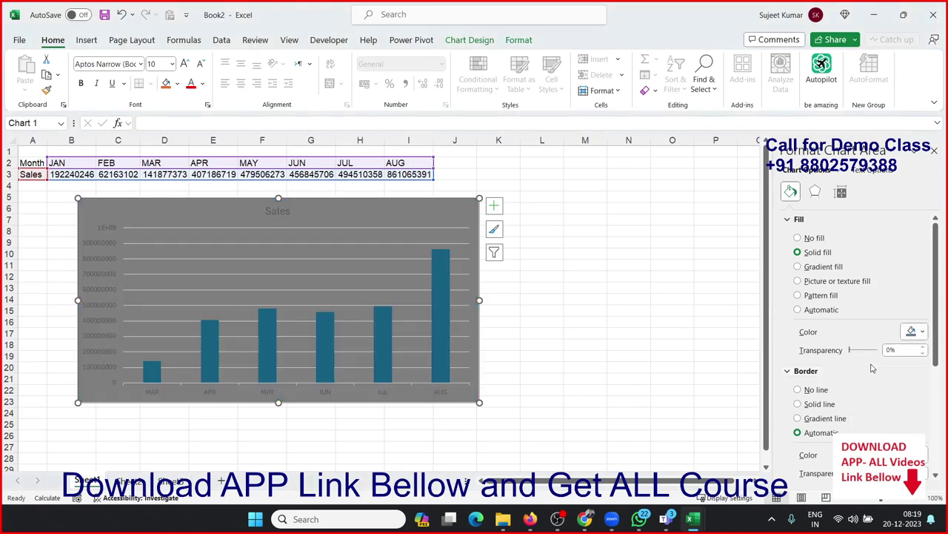
pyautogui.moveTo(856, 353); pyautogui.dragTo(870, 354)
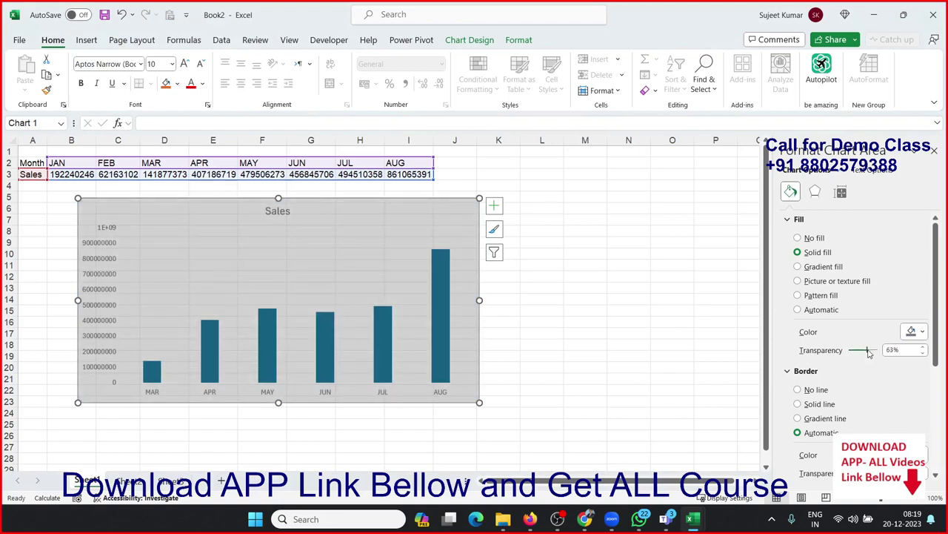
pyautogui.click(838, 268)
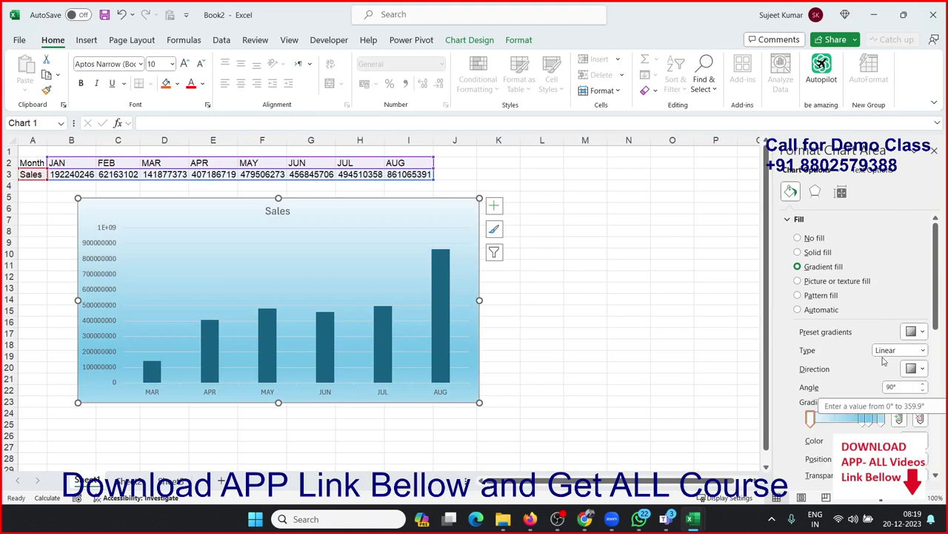
# - Adjust a gradient stop, then replace the fill with the default papyrus texture
pyautogui.scroll(-2, 876, 352)
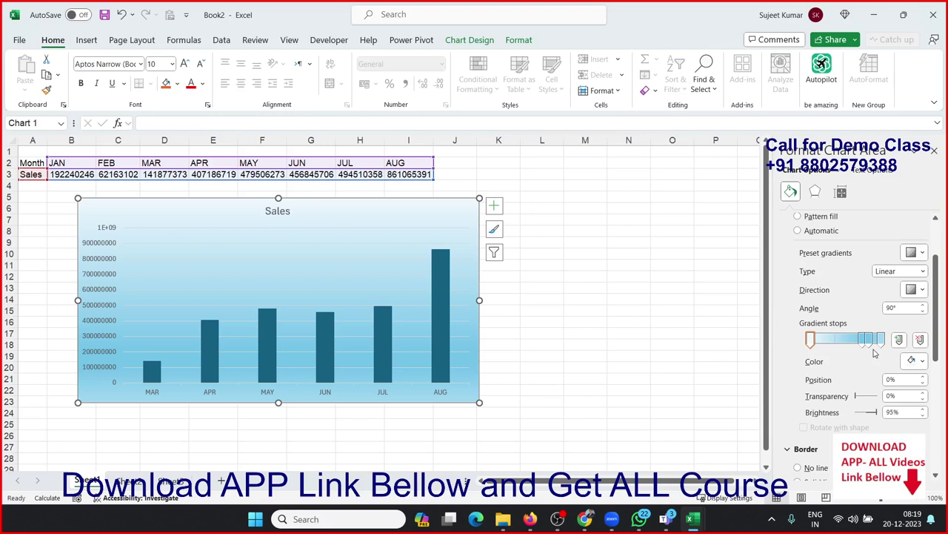
pyautogui.moveTo(811, 340); pyautogui.dragTo(817, 339)
pyautogui.scroll(2, 854, 320)
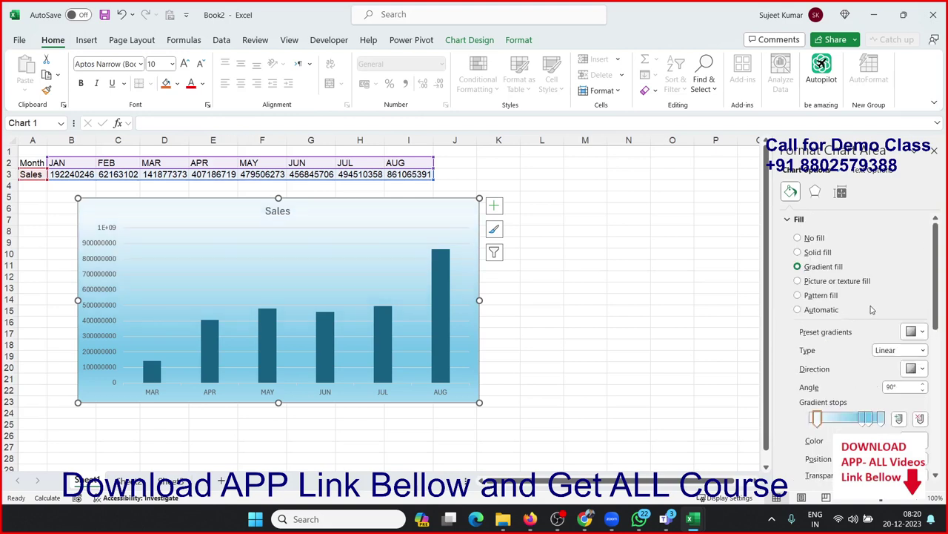
pyautogui.click(839, 284)
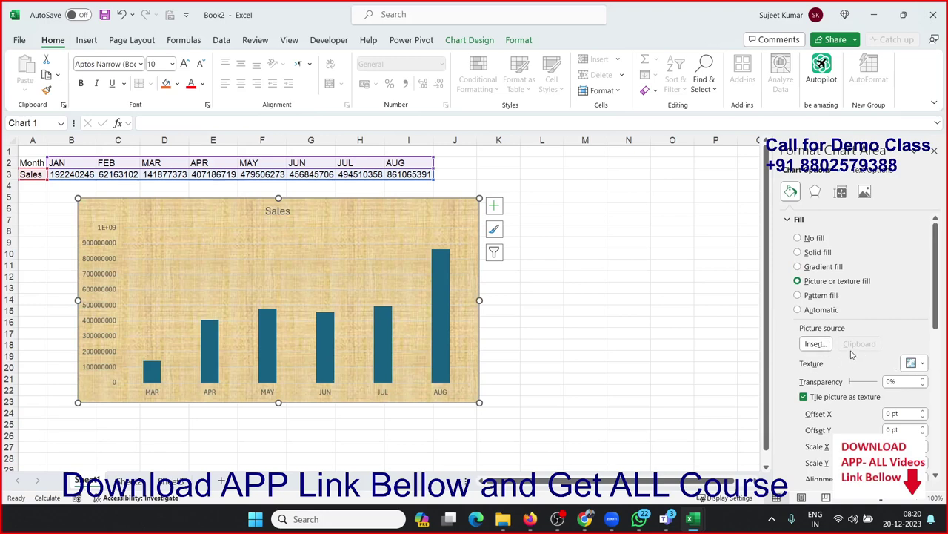
# - Replace the parchment texture with the Base photo from Pictures as the chart background
pyautogui.click(826, 346)
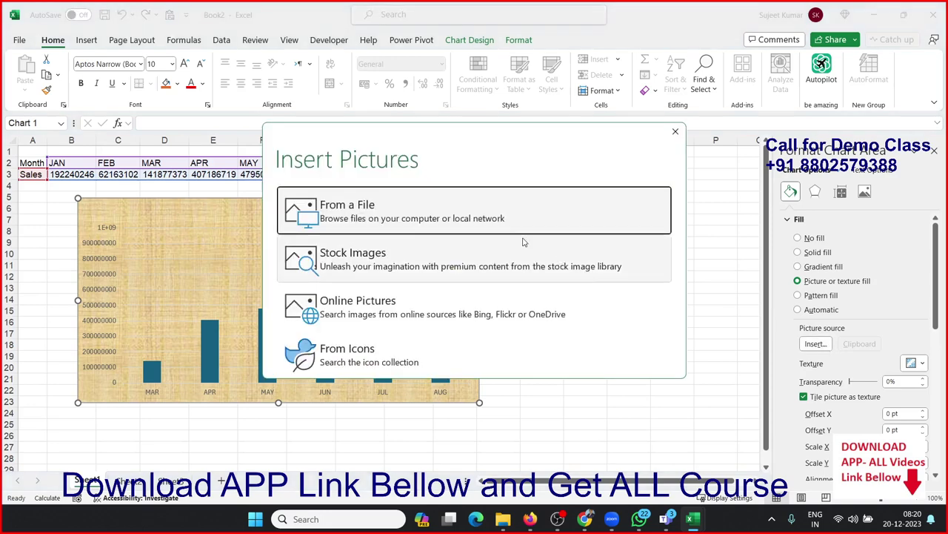
pyautogui.click(371, 202)
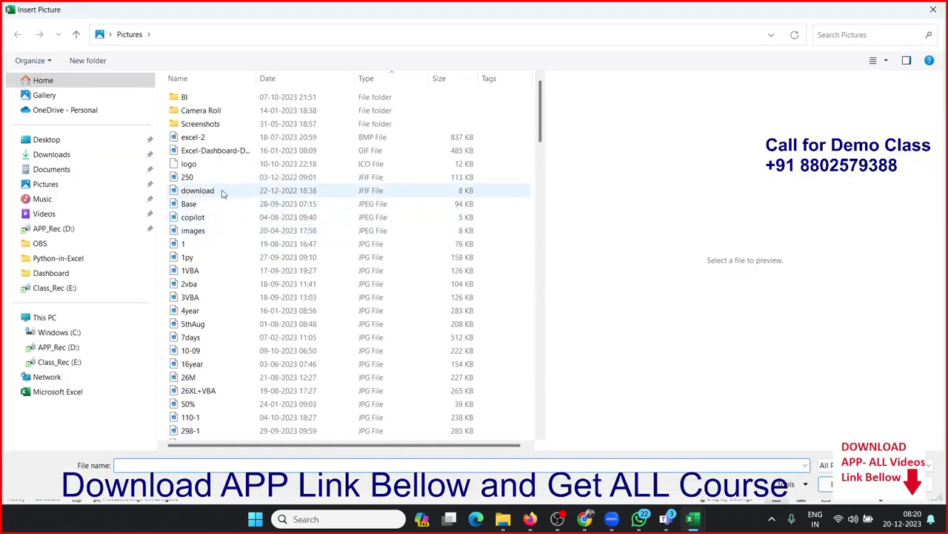
pyautogui.click(217, 203)
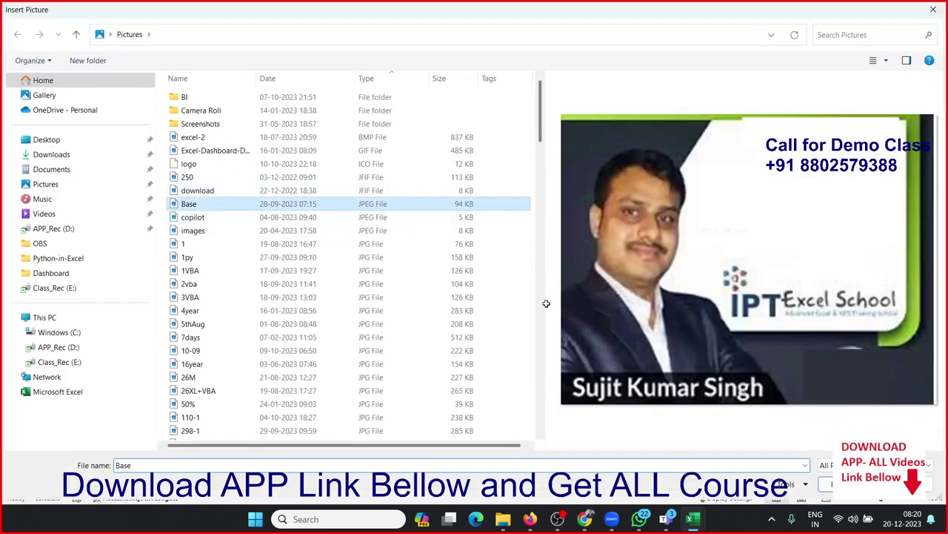
pyautogui.click(844, 484)
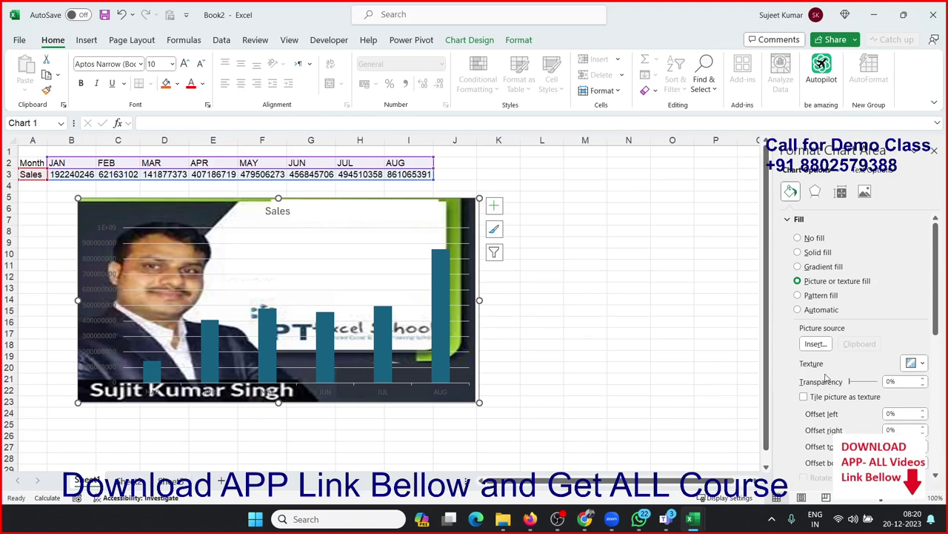
# - Abandon choosing a new picture and apply the light-blue tissue-paper texture instead
pyautogui.click(815, 344)
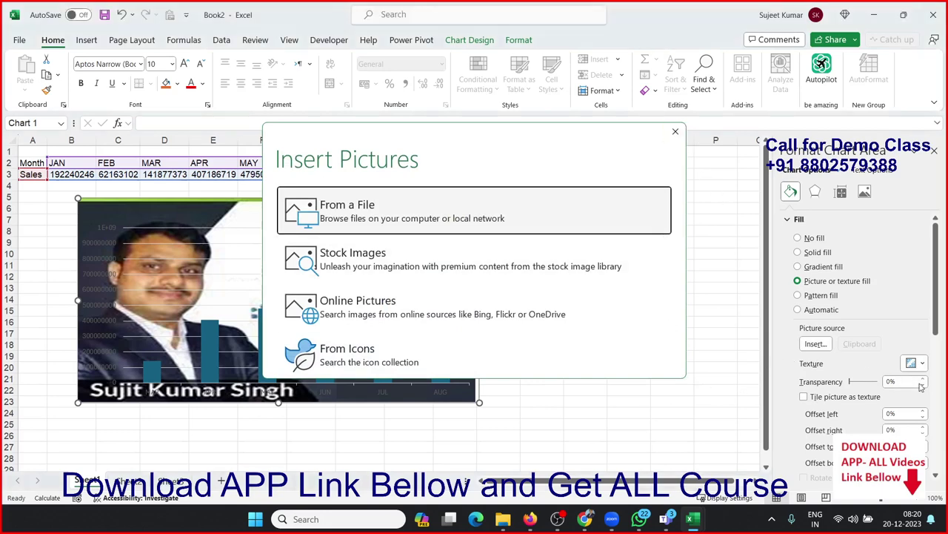
pyautogui.click(675, 131)
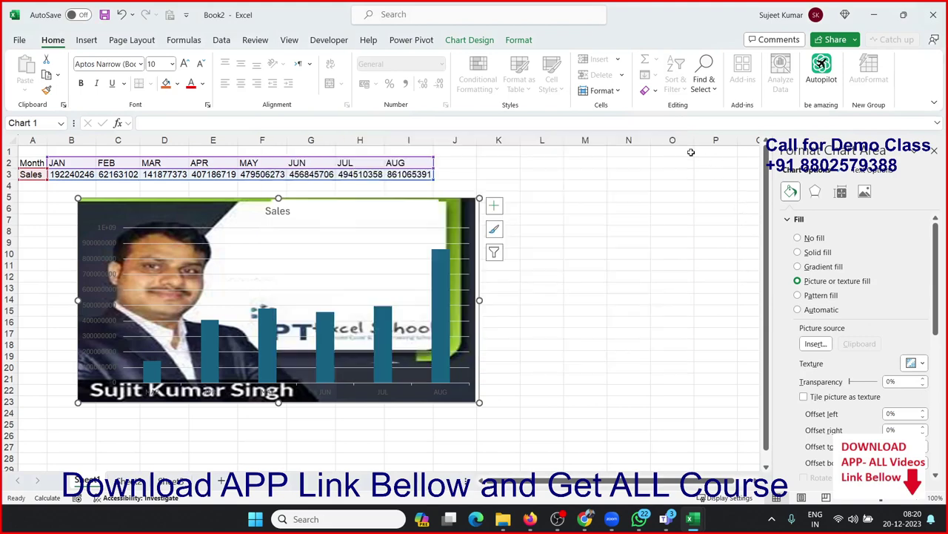
pyautogui.click(911, 363)
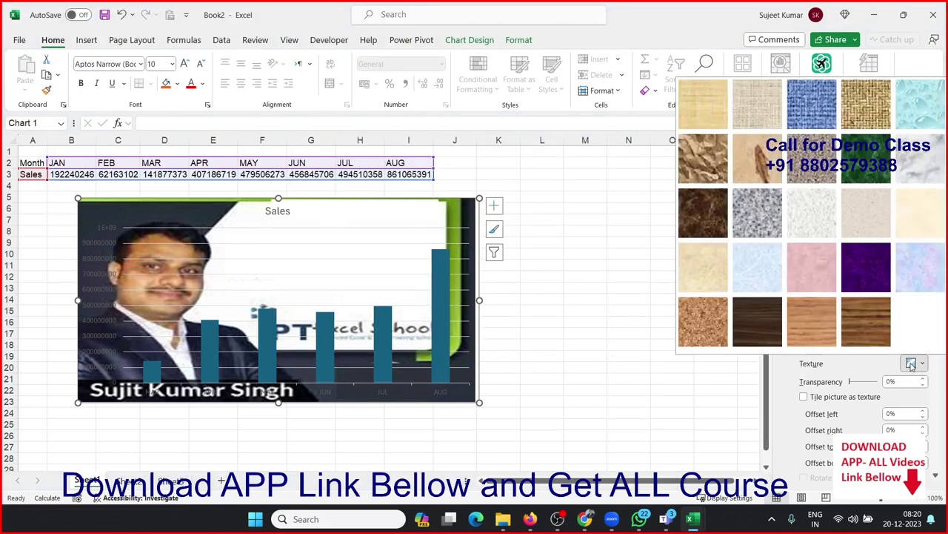
pyautogui.click(781, 278)
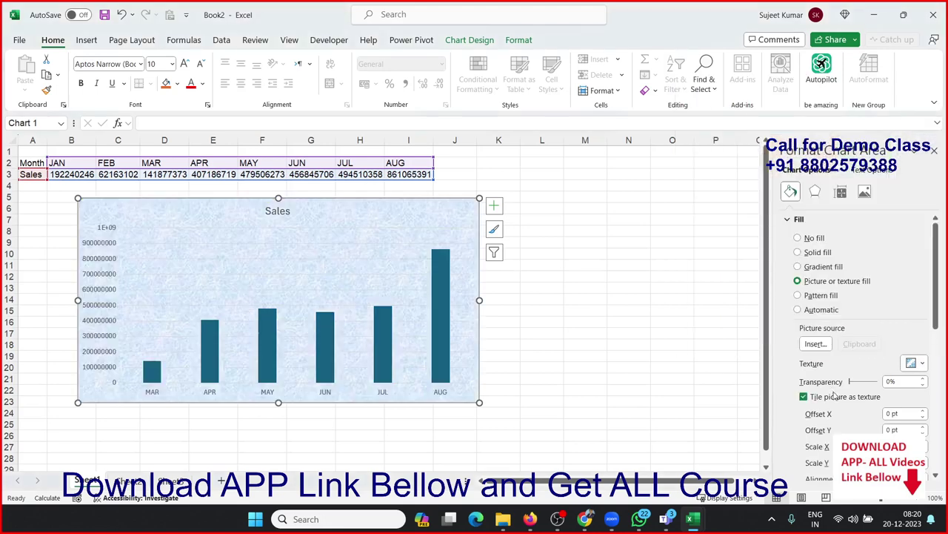
# - Try a pattern fill, then reset the chart area fill to Automatic
pyautogui.scroll(-1, 849, 396)
pyautogui.scroll(-1, 851, 398)
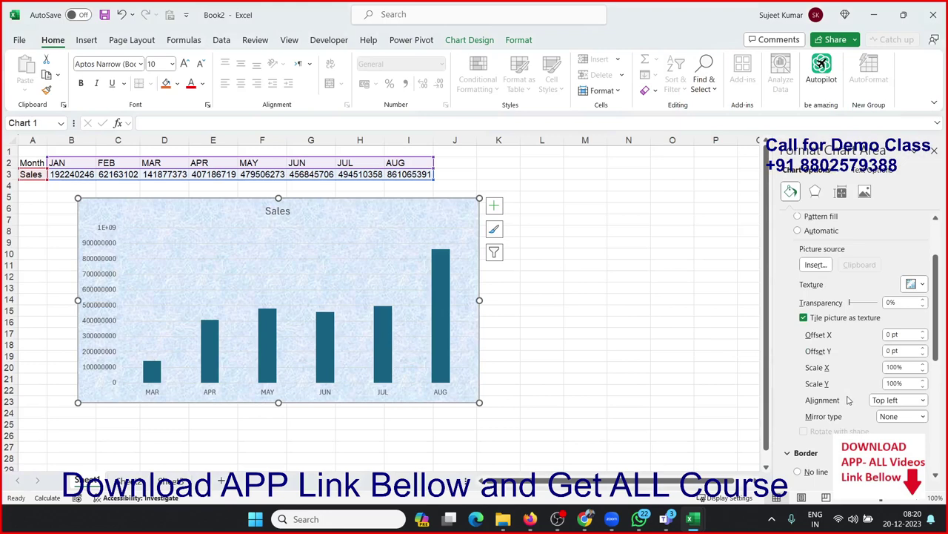
pyautogui.scroll(-1, 849, 400)
pyautogui.scroll(1, 848, 395)
pyautogui.scroll(1, 843, 381)
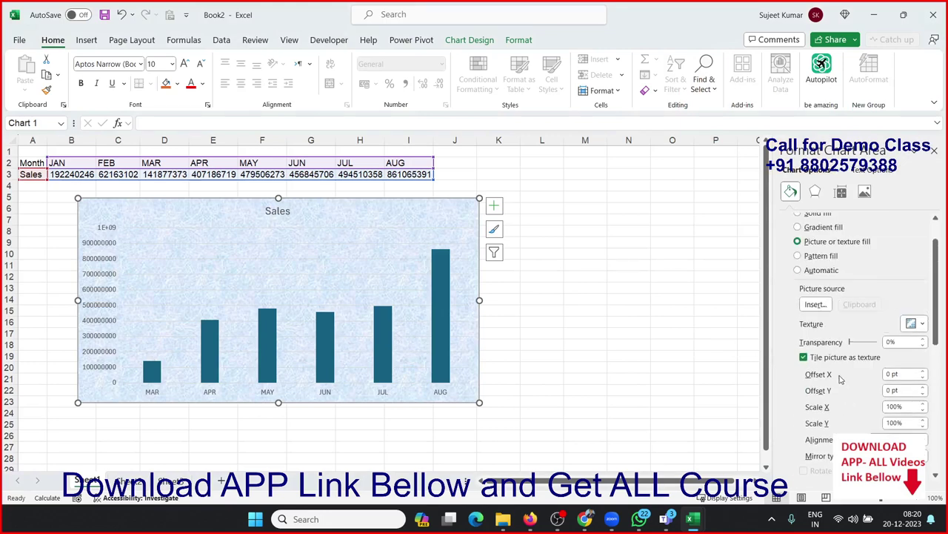
pyautogui.click(816, 257)
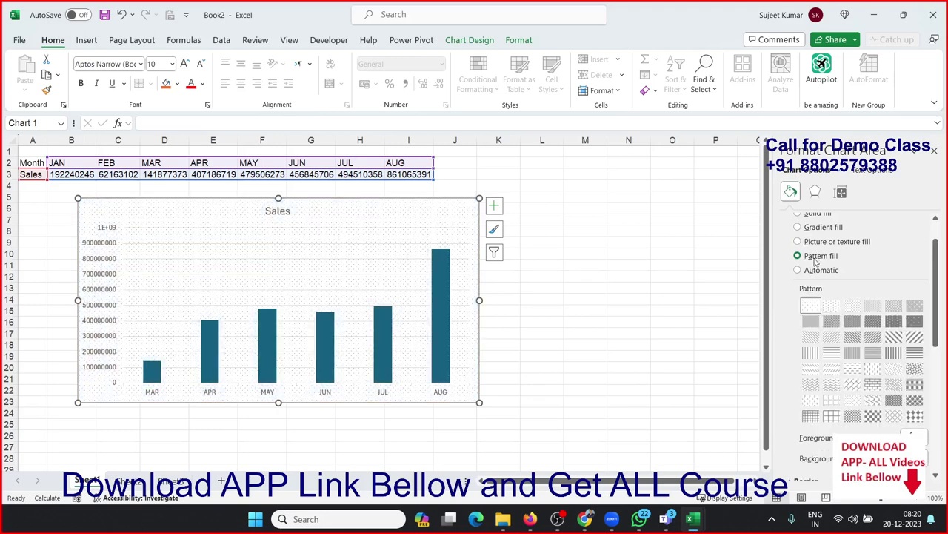
pyautogui.click(817, 271)
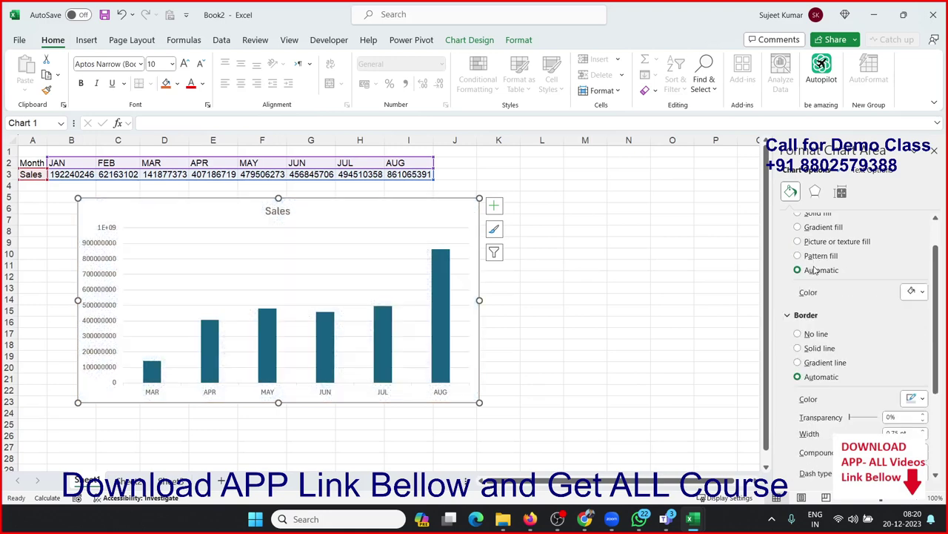
# - Review the chart area's Effects and Size settings, close the pane, and select the plot area
pyautogui.scroll(-3, 820, 371)
pyautogui.scroll(4, 821, 396)
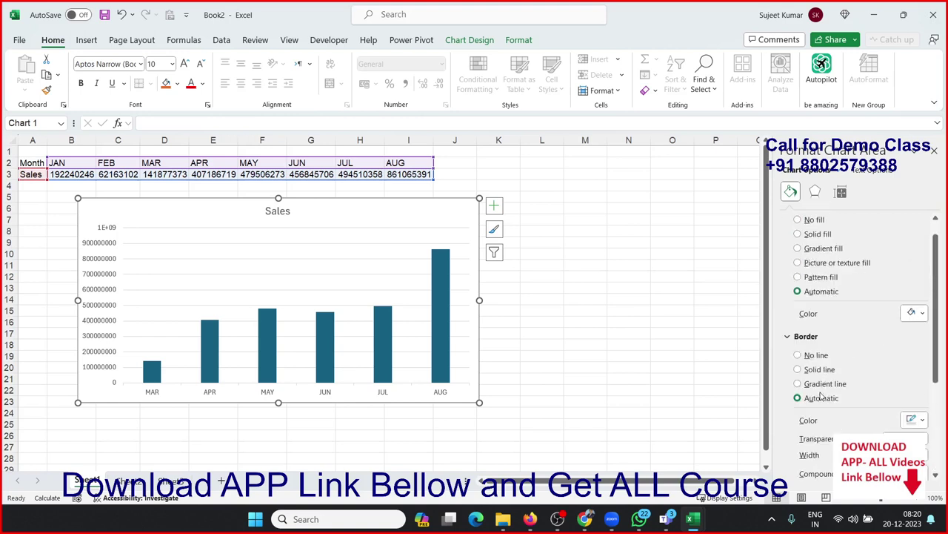
pyautogui.scroll(1, 821, 396)
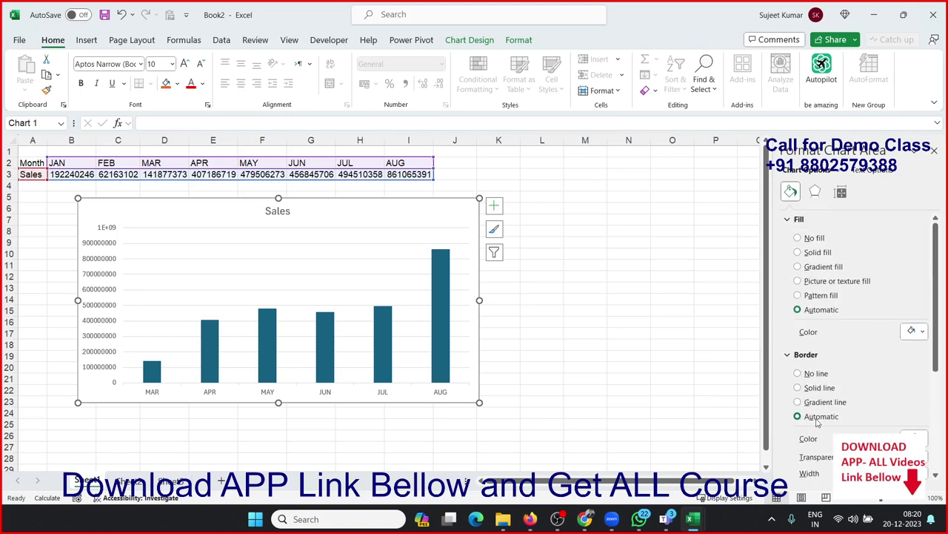
pyautogui.scroll(-3, 818, 422)
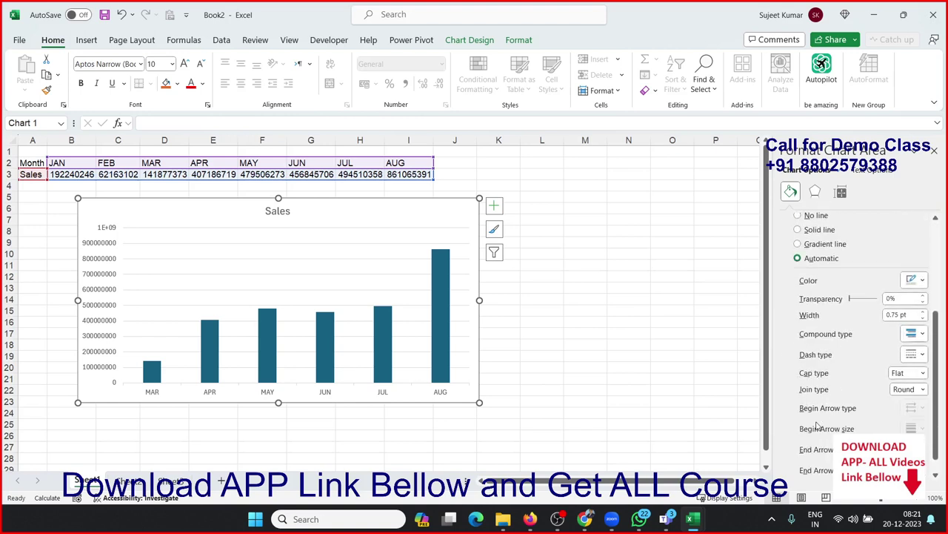
pyautogui.scroll(3, 818, 425)
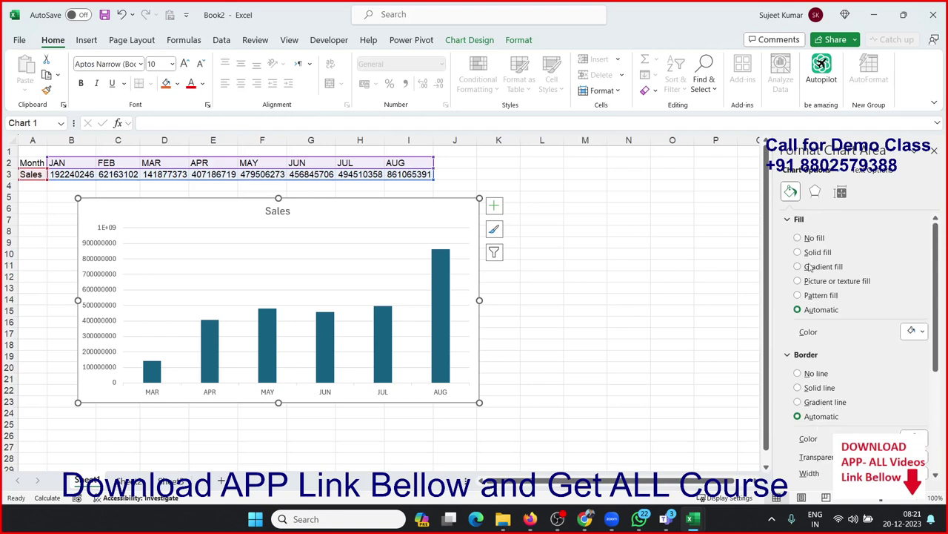
pyautogui.click(812, 194)
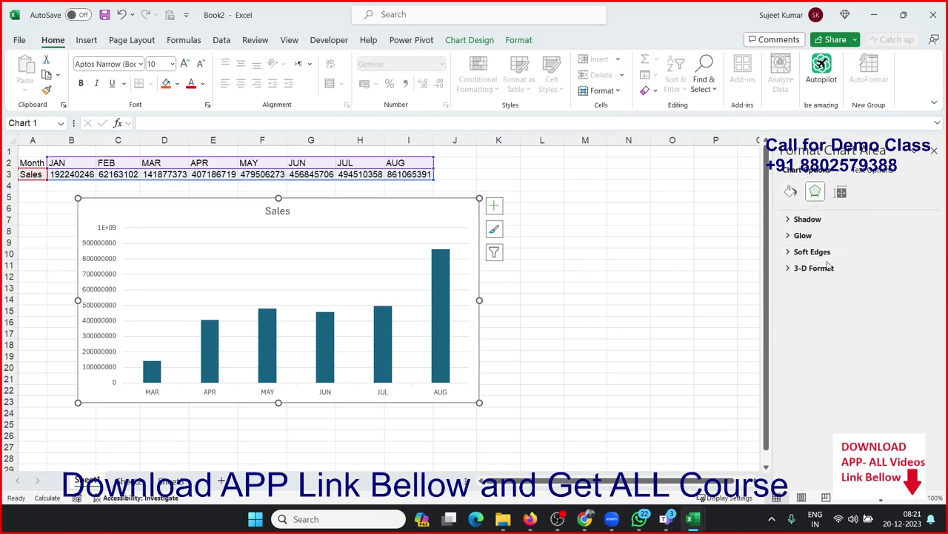
pyautogui.click(841, 192)
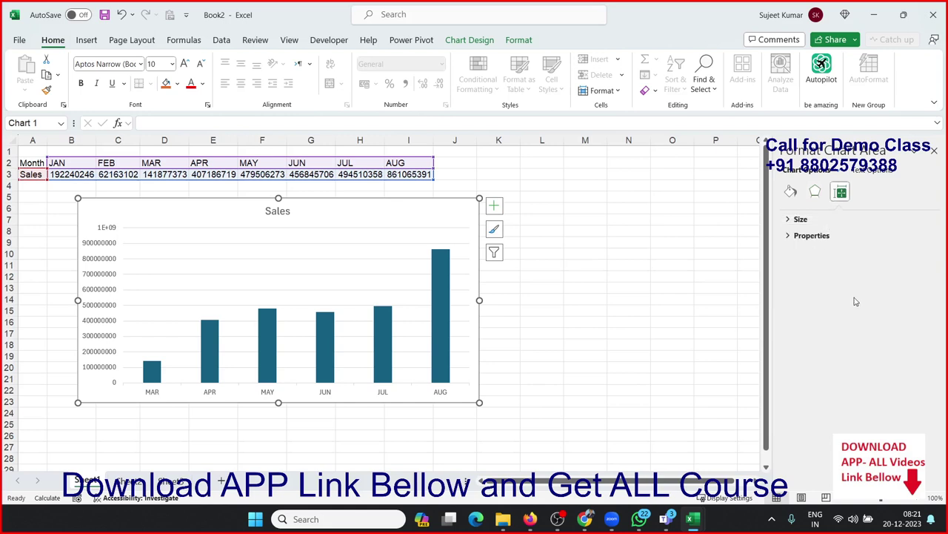
pyautogui.click(934, 152)
pyautogui.click(378, 235)
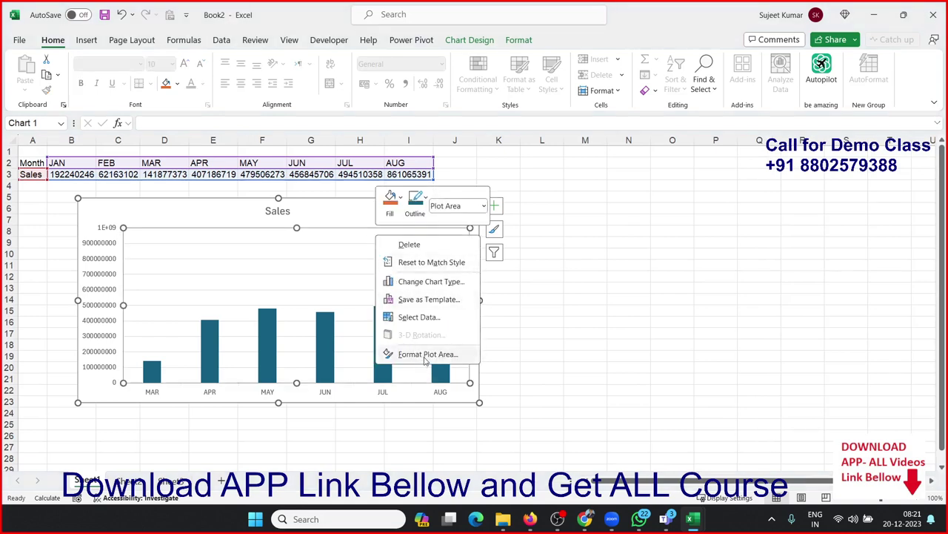
# - Open Format Plot Area and check its Effects and Fill & Line settings, both Automatic
pyautogui.click(425, 355)
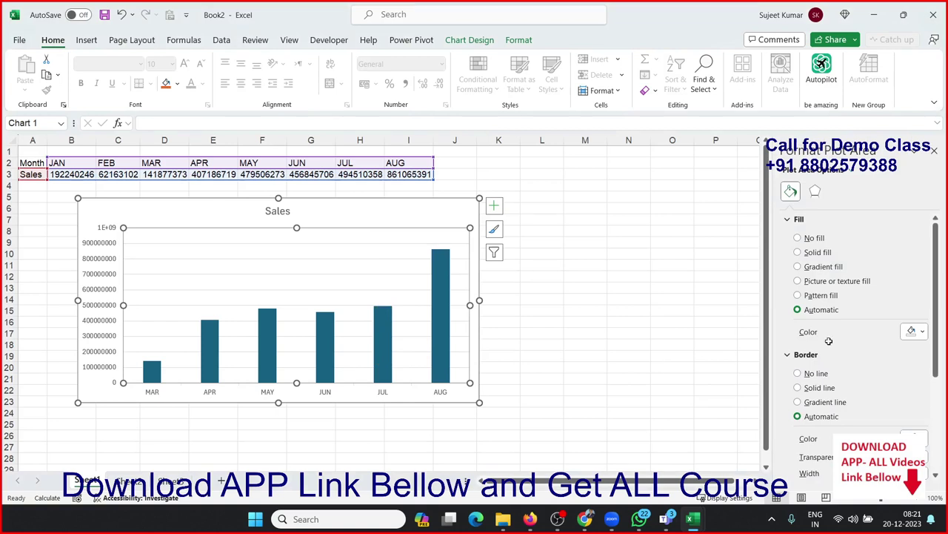
pyautogui.scroll(-5, 823, 334)
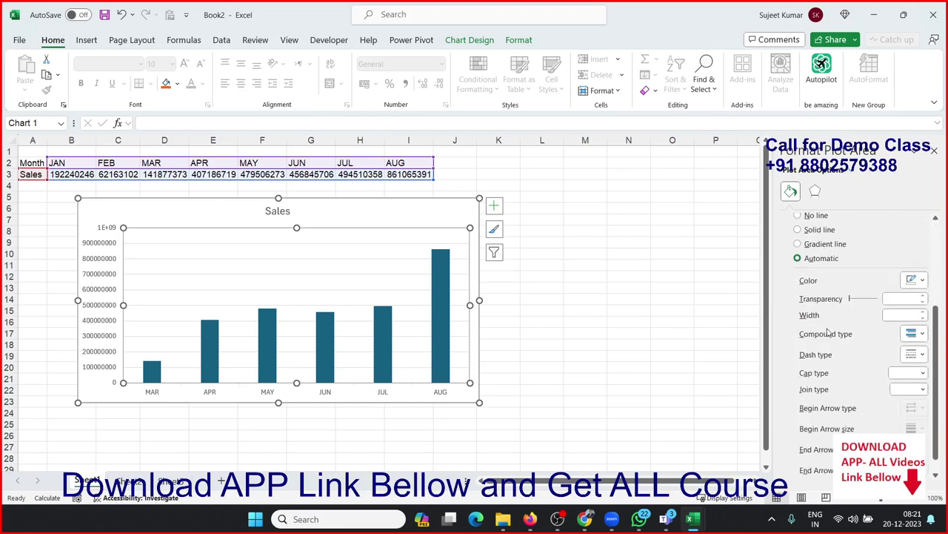
pyautogui.scroll(5, 831, 345)
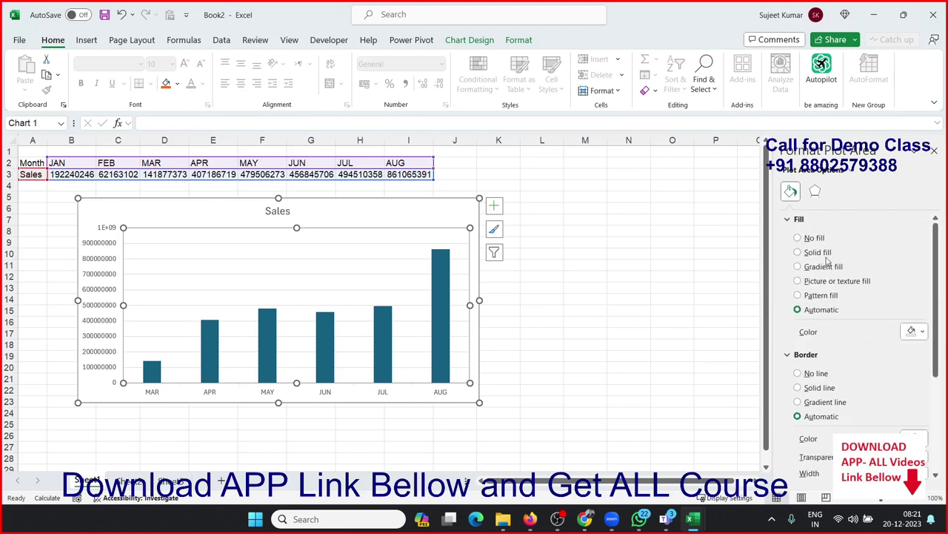
pyautogui.click(815, 191)
pyautogui.click(791, 191)
pyautogui.click(445, 296)
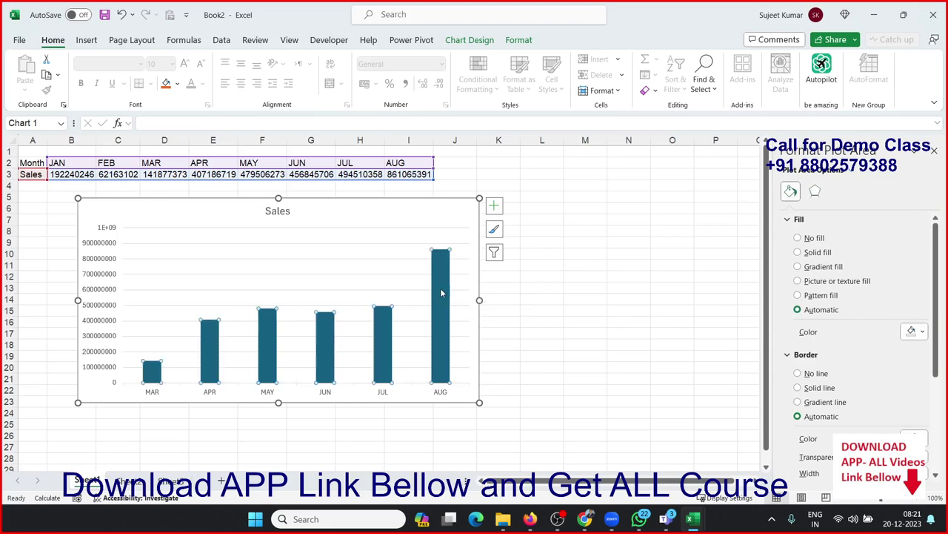
# - Open Format Data Series for the Sales columns and drag Gap Width down to 56%
pyautogui.rightClick(441, 293)
pyautogui.press('Escape')
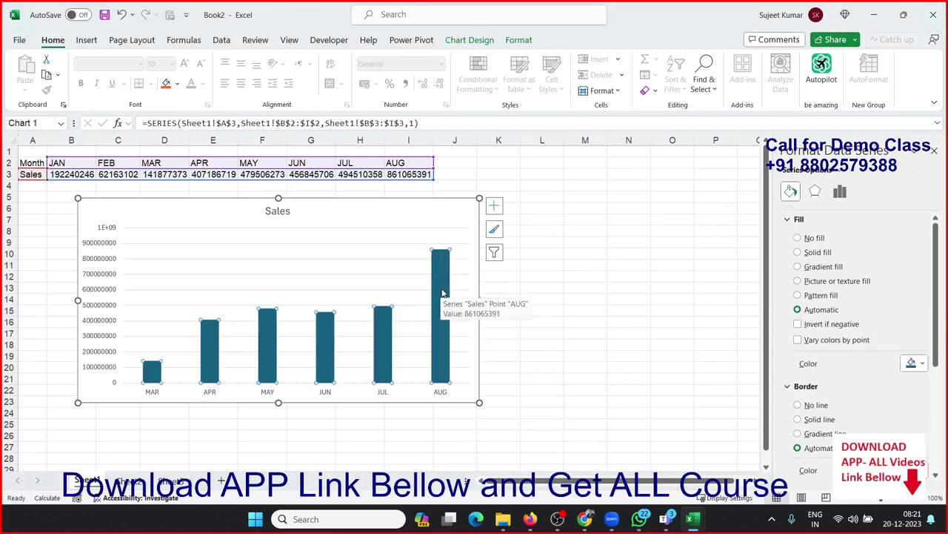
pyautogui.rightClick(443, 294)
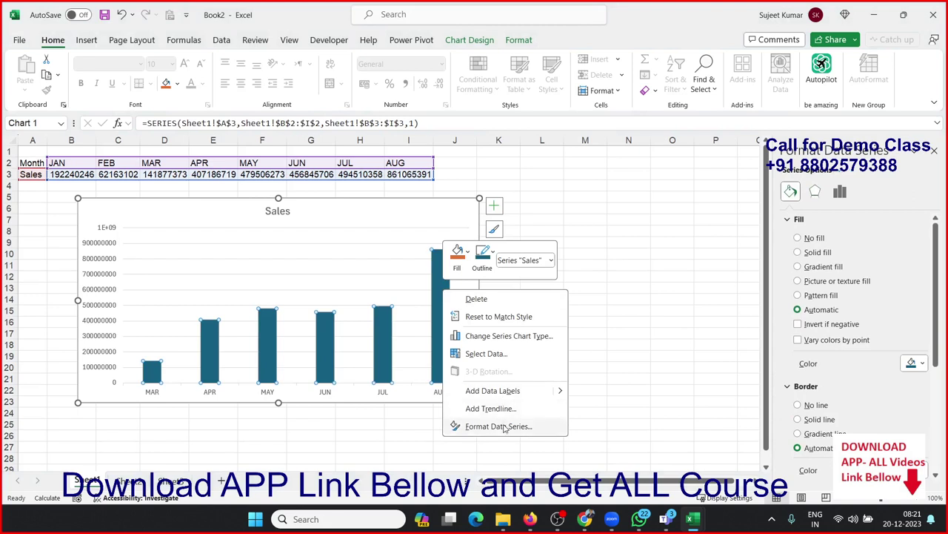
pyautogui.click(500, 426)
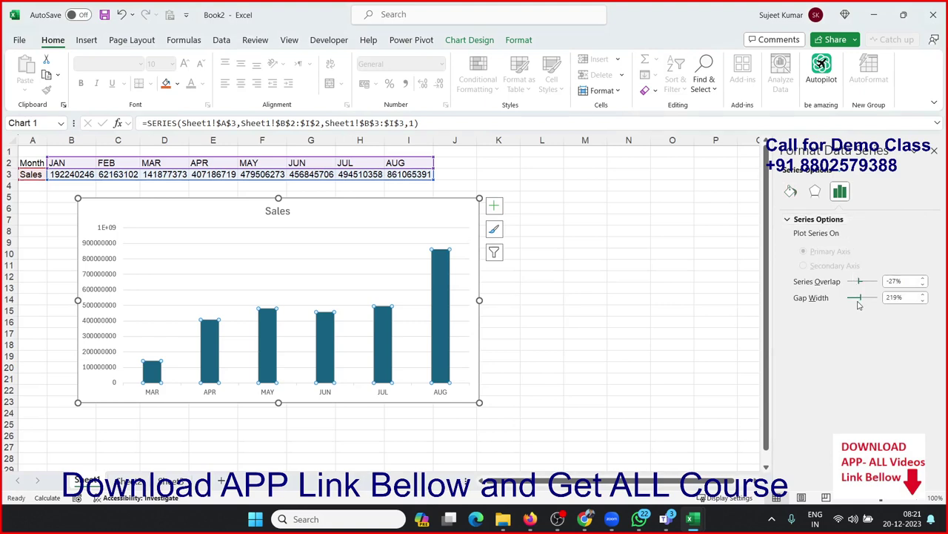
pyautogui.moveTo(857, 299); pyautogui.dragTo(860, 285)
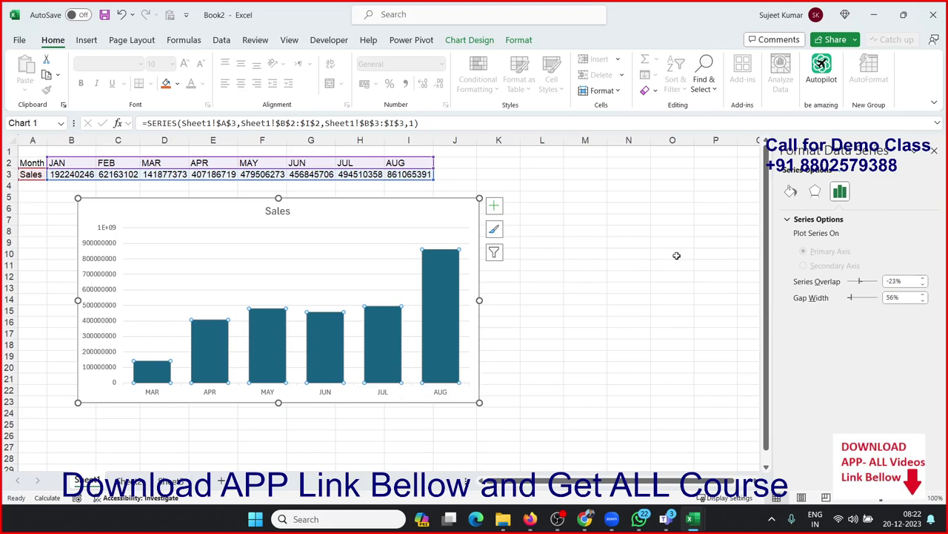
# - Review the Sales series fill and border settings, left on Automatic
pyautogui.click(790, 192)
pyautogui.scroll(-3, 825, 318)
pyautogui.scroll(-2, 824, 318)
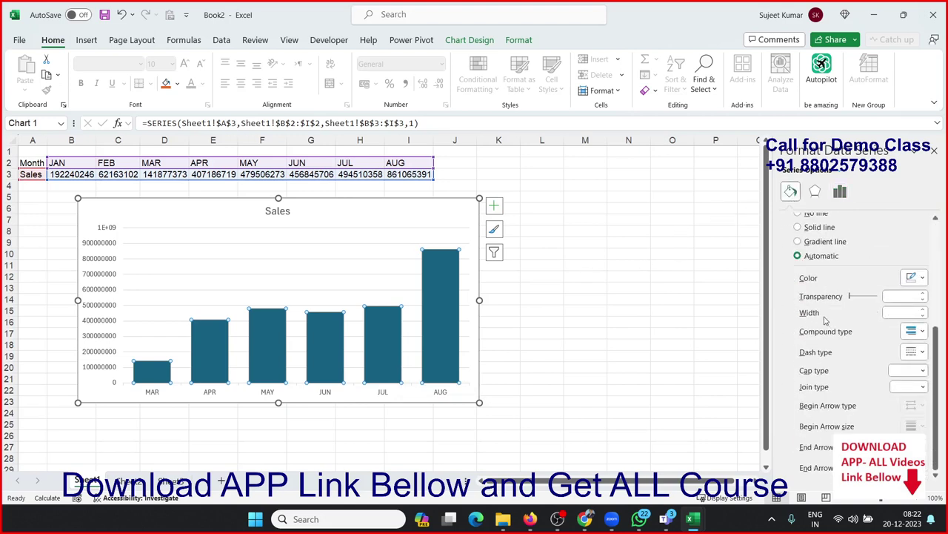
pyautogui.scroll(5, 824, 318)
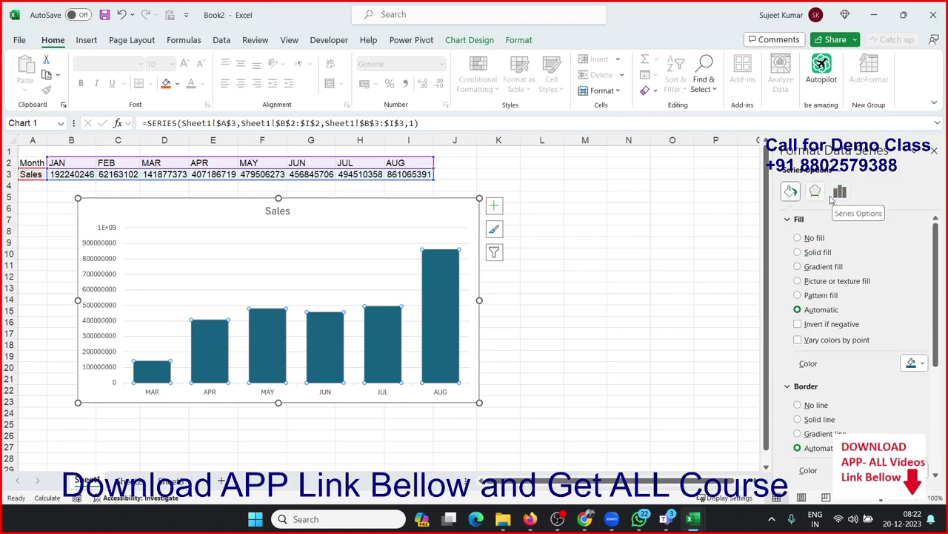
# - Add data labels to the Sales columns and open their formatting options
pyautogui.click(494, 207)
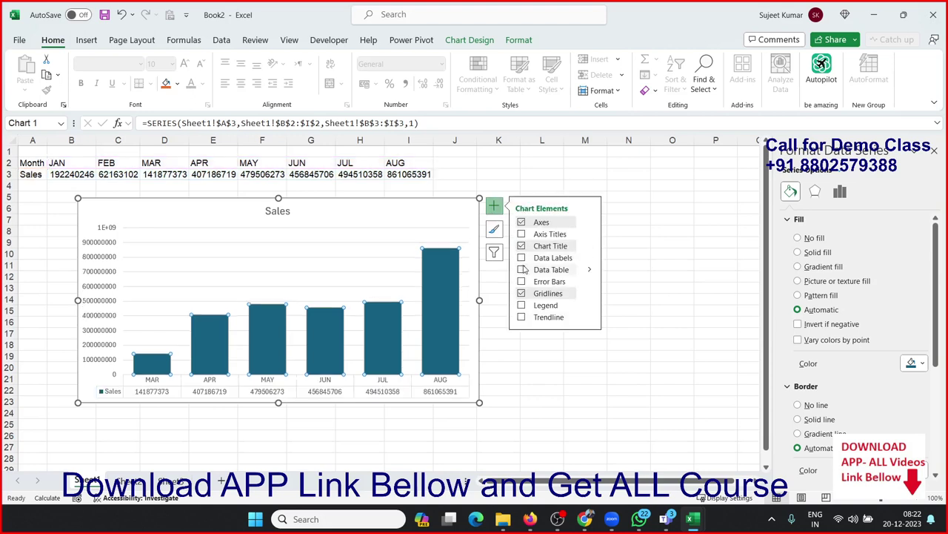
pyautogui.click(522, 258)
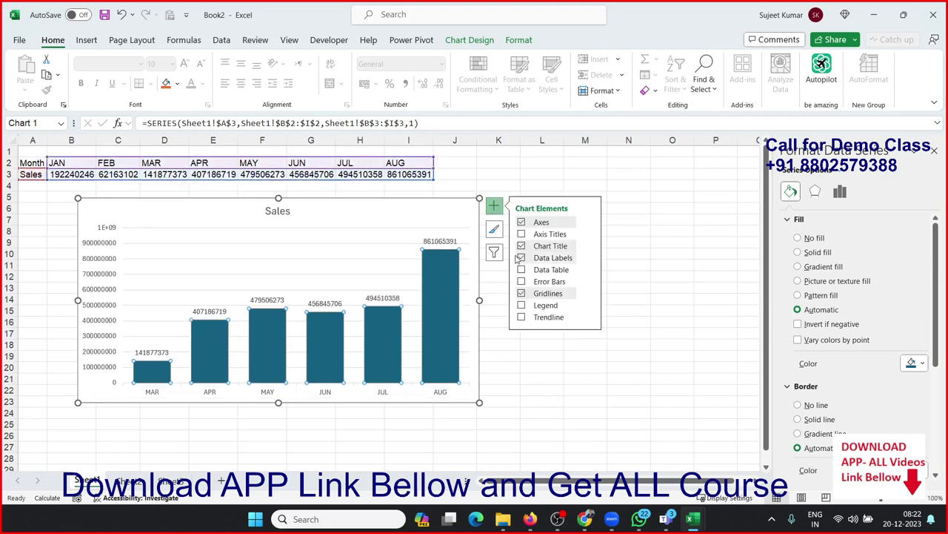
pyautogui.click(452, 241)
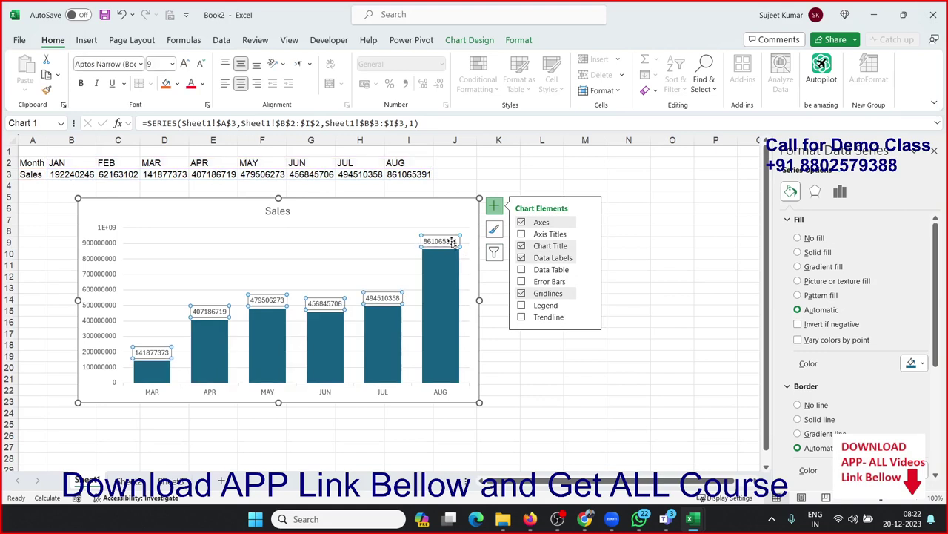
pyautogui.rightClick(452, 241)
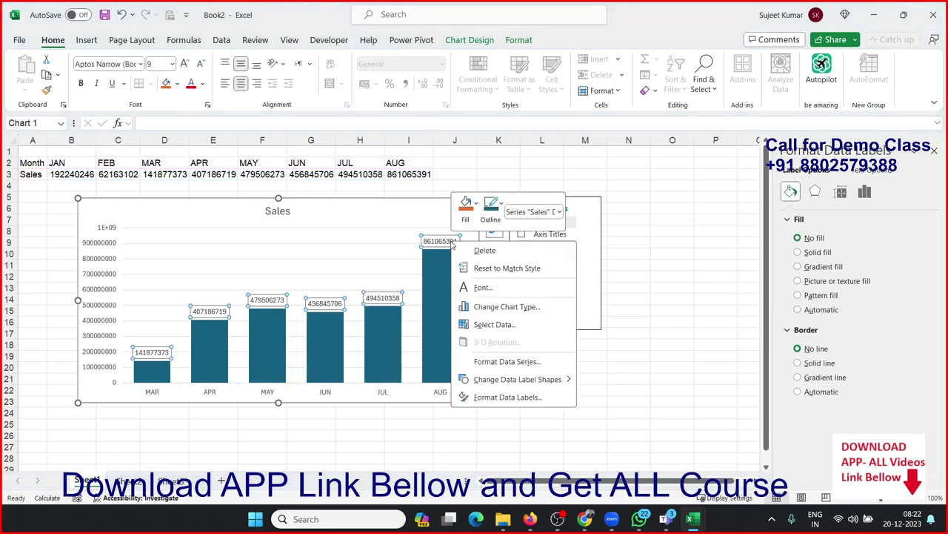
pyautogui.click(503, 397)
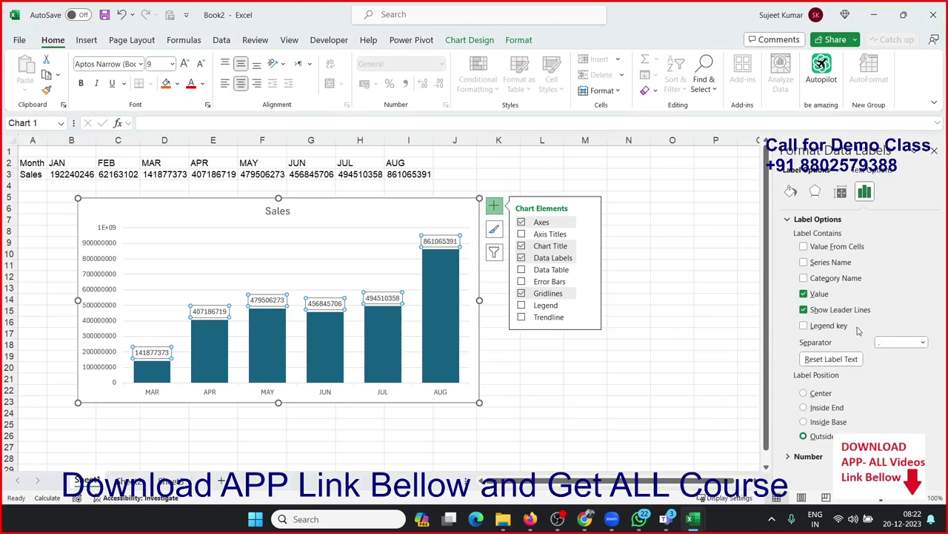
# - Try month names, Inside End and Center, then settle the labels at Outside End
pyautogui.click(814, 280)
pyautogui.click(814, 281)
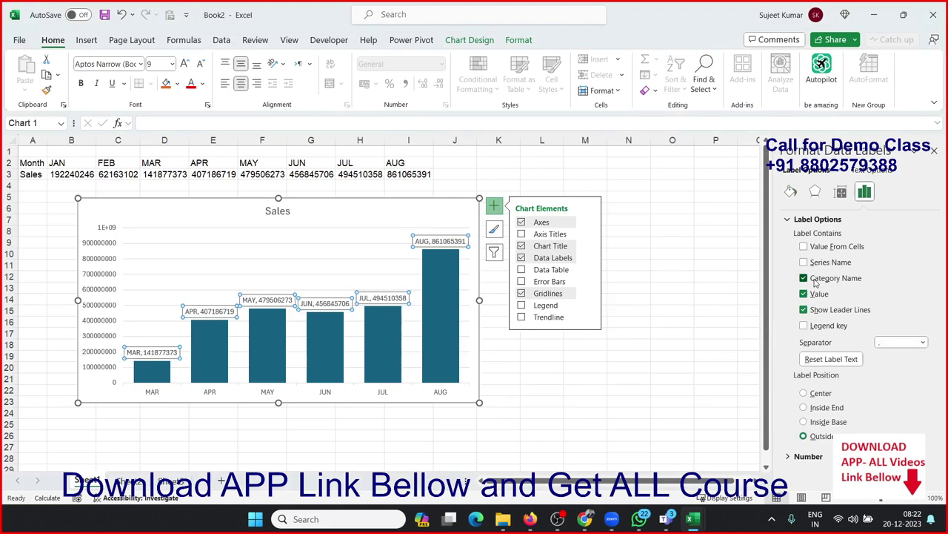
pyautogui.click(835, 412)
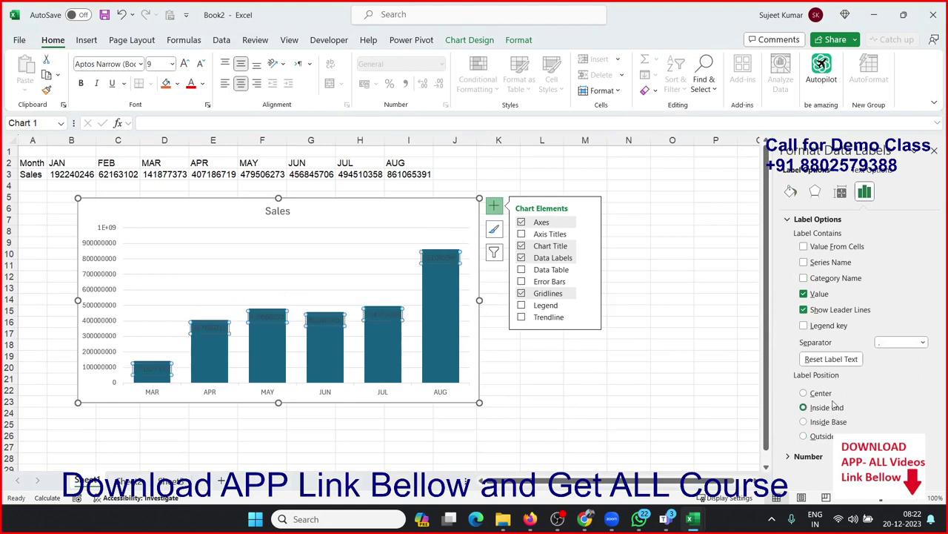
pyautogui.click(833, 395)
pyautogui.click(831, 435)
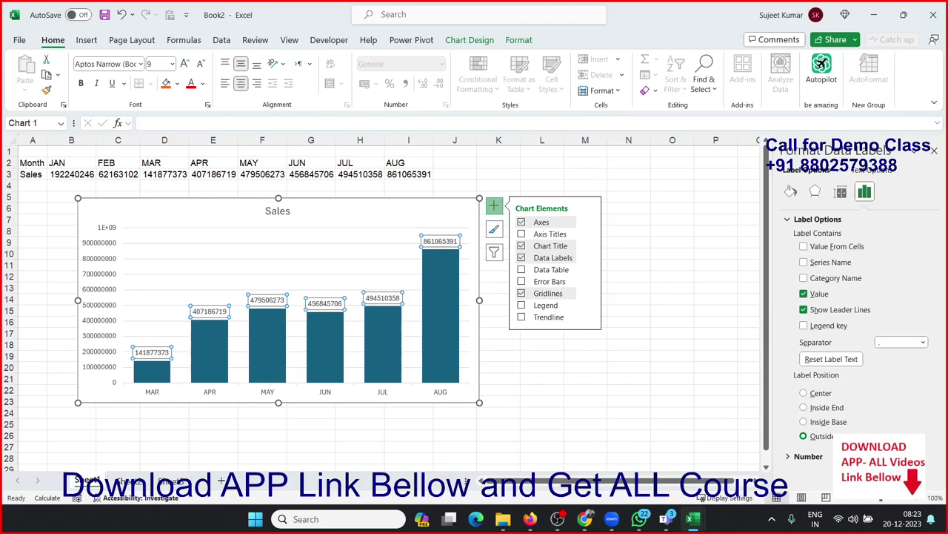
pyautogui.click(586, 519)
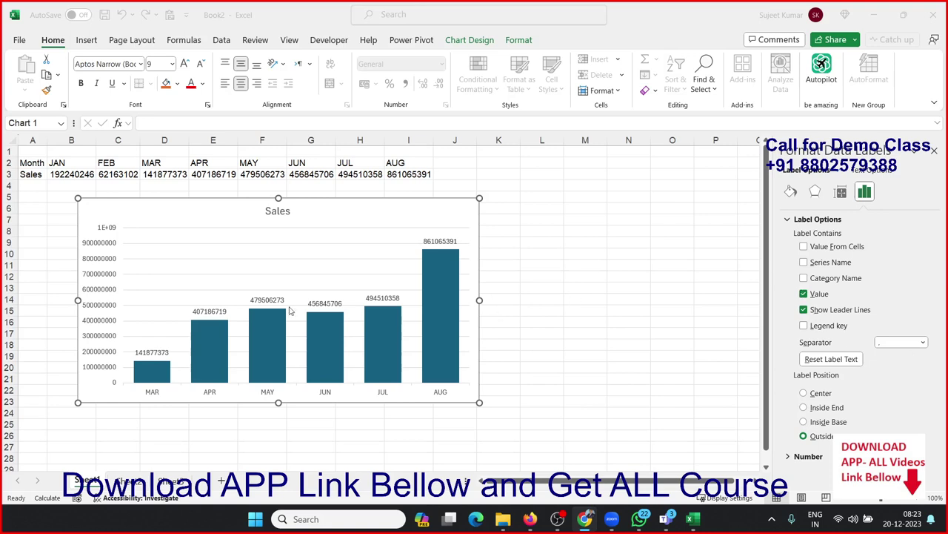
# - Select the vertical axis and browse its Fill & Line, Effects, Size and Axis Options tabs
pyautogui.click(110, 273)
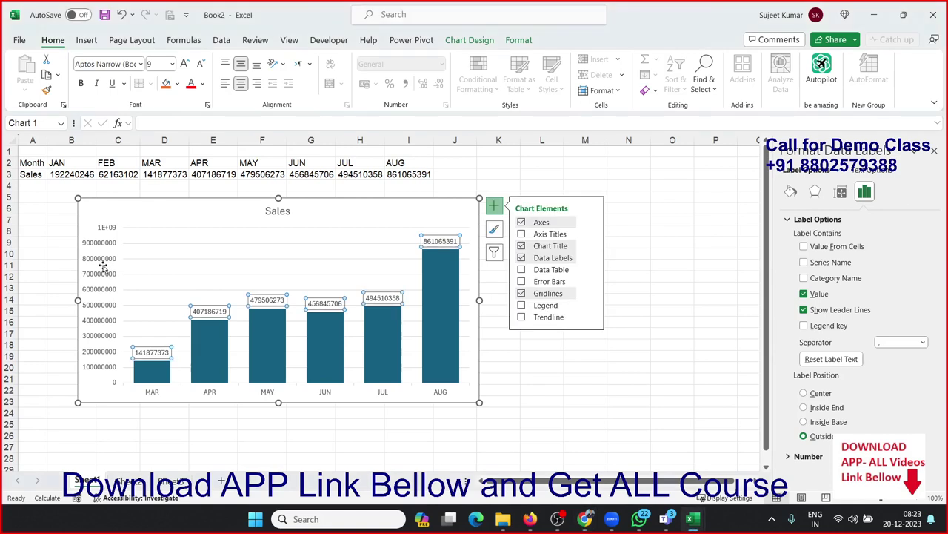
pyautogui.click(103, 267)
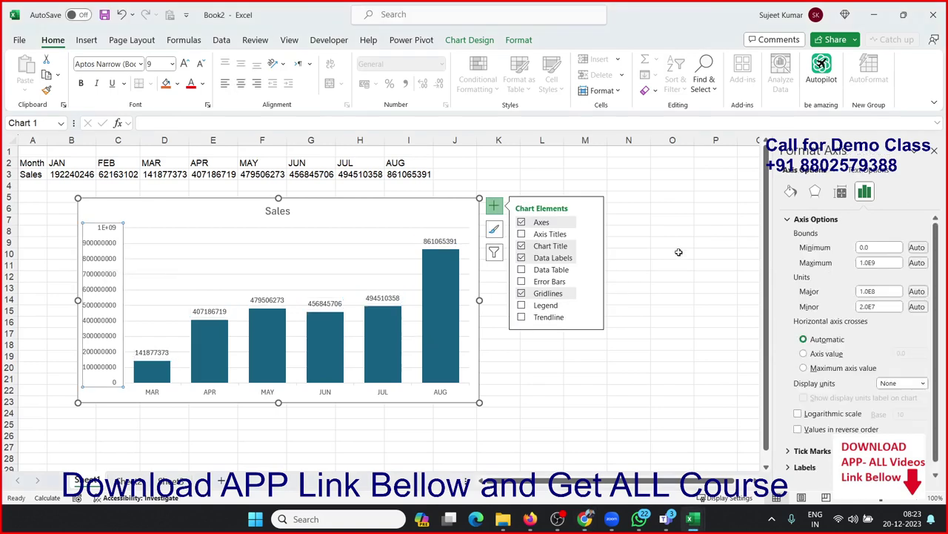
pyautogui.click(792, 192)
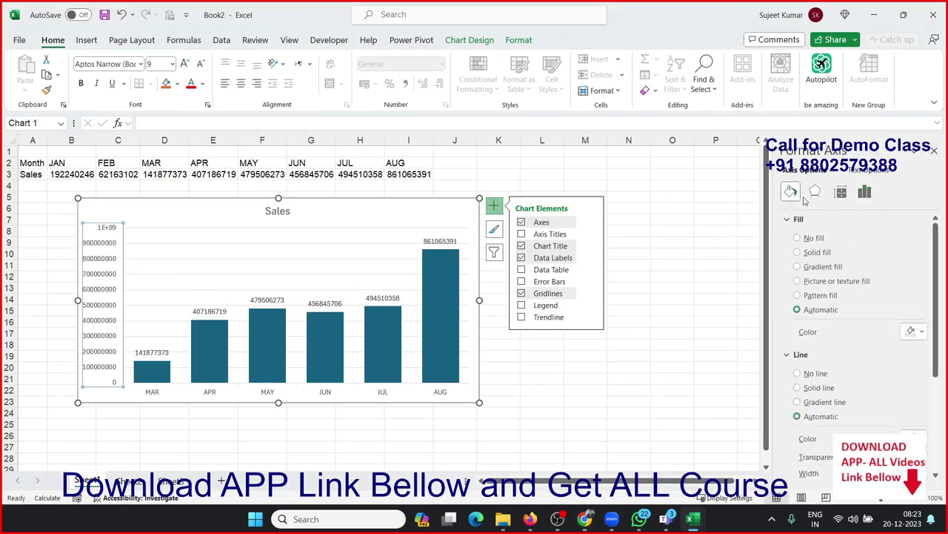
pyautogui.click(815, 192)
pyautogui.click(841, 192)
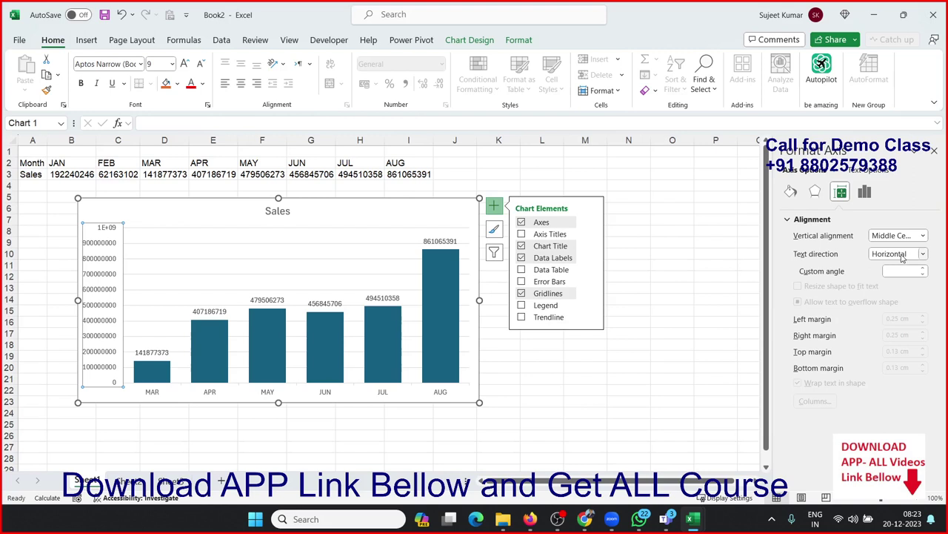
pyautogui.click(867, 195)
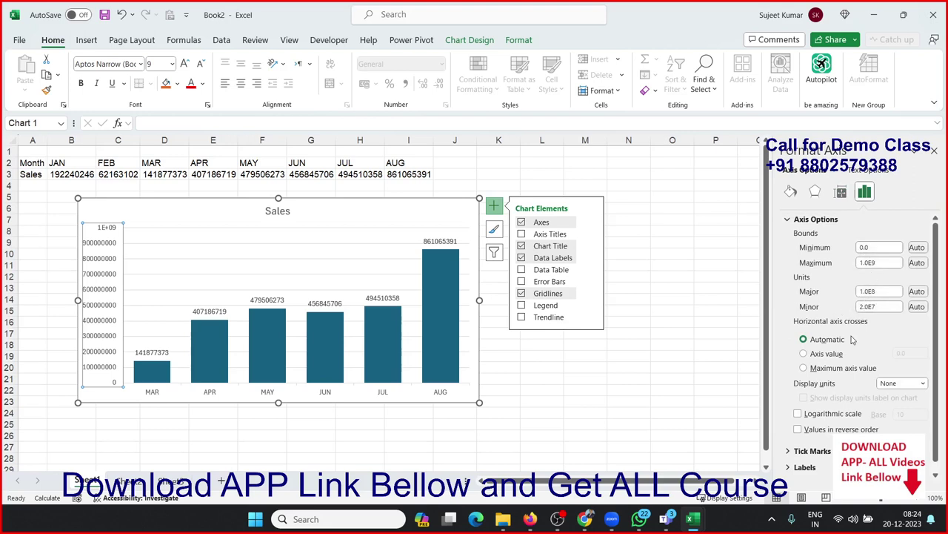
# - Try a fixed horizontal axis crossing, restore Automatic, and expand the Number section
pyautogui.click(836, 355)
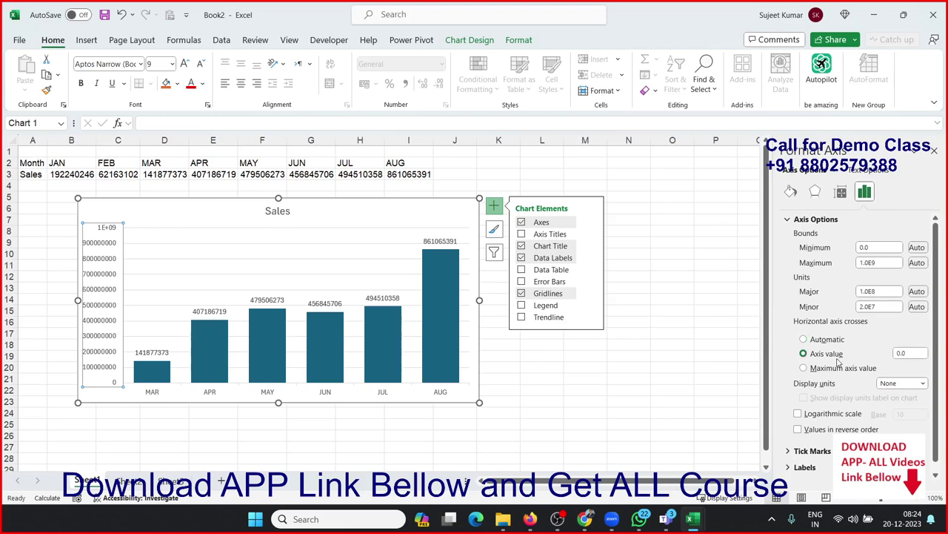
pyautogui.click(834, 342)
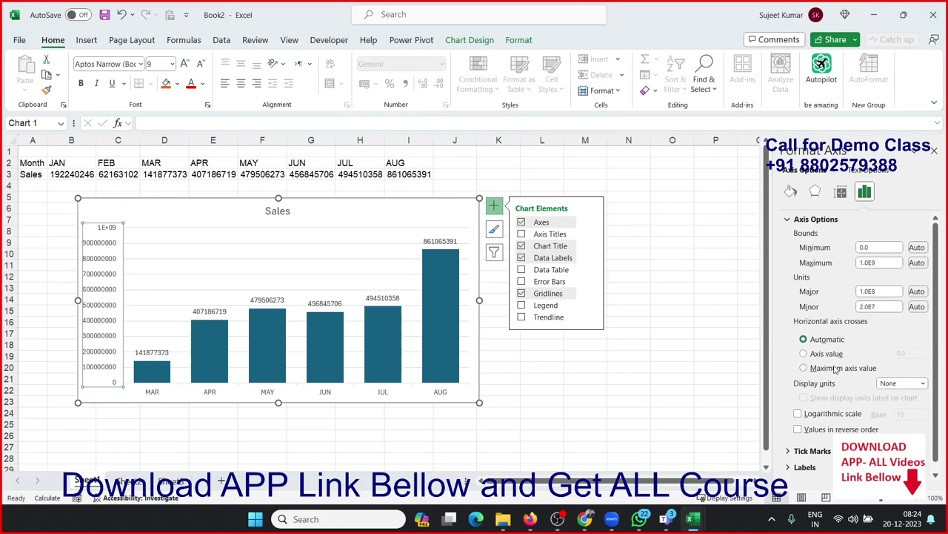
pyautogui.scroll(-1, 836, 370)
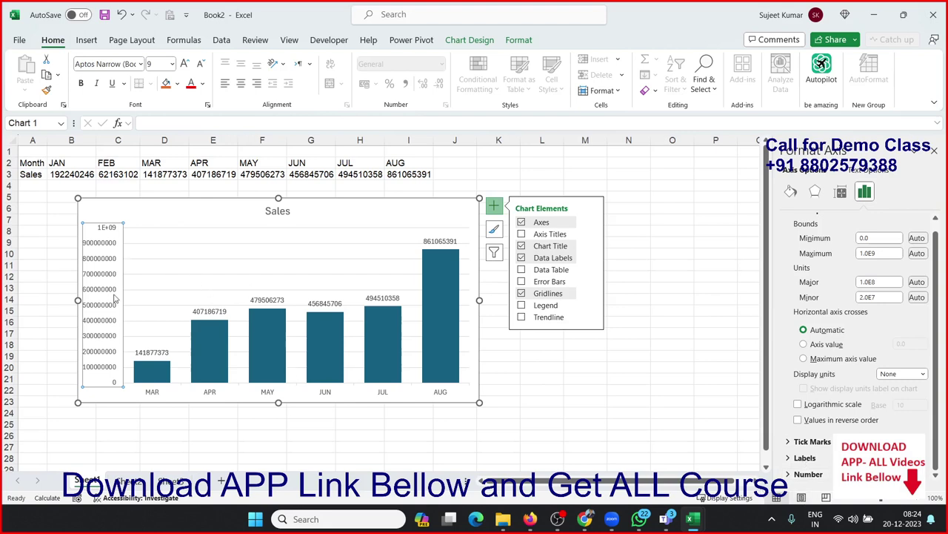
pyautogui.click(811, 473)
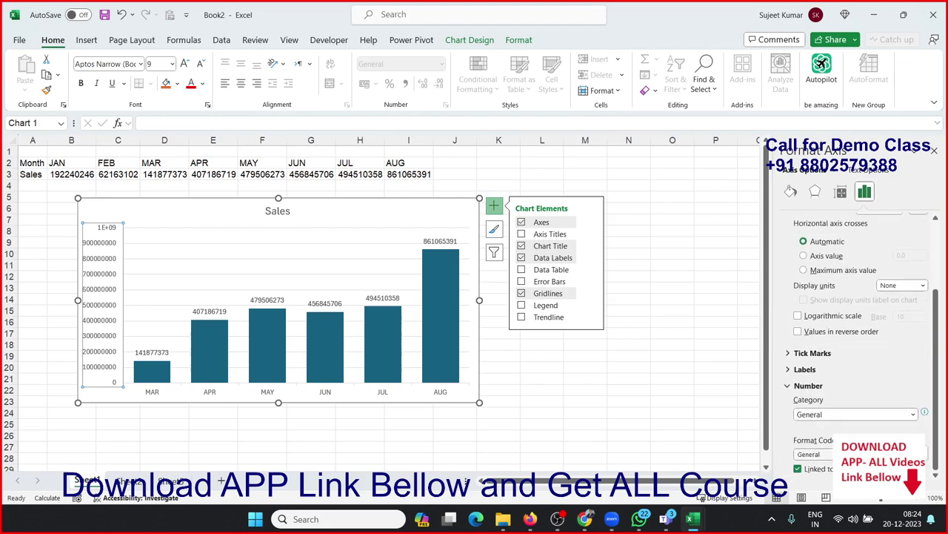
# - Replace the General axis format code with 0.00,,"M" so labels read 0.00 M–1000.00 M
pyautogui.moveTo(821, 454); pyautogui.dragTo(781, 457)
pyautogui.write('0.00')
pyautogui.write(',,"M')
pyautogui.write('"')
pyautogui.click(926, 454)
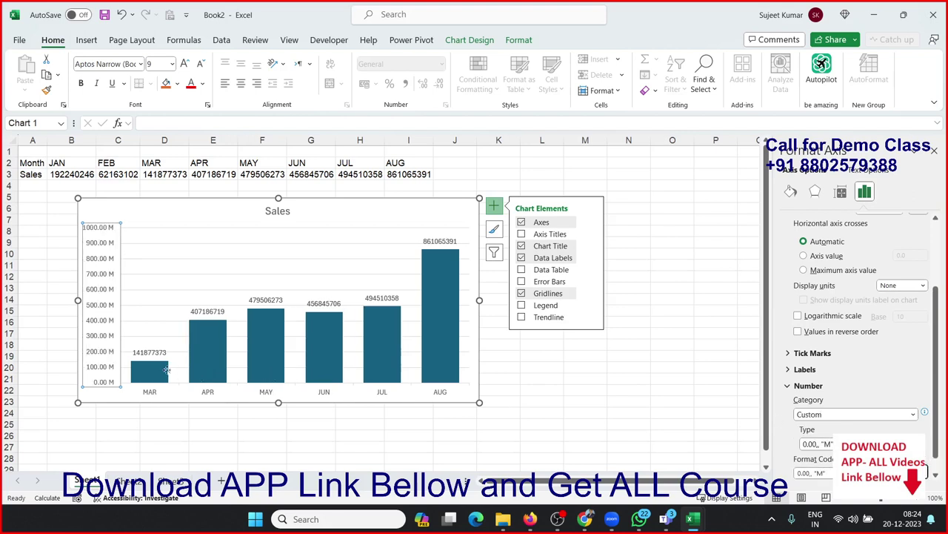
pyautogui.moveTo(146, 370)
pyautogui.press('Escape')
# - Close the axis formatting pane and deselect the chart
pyautogui.click(935, 151)
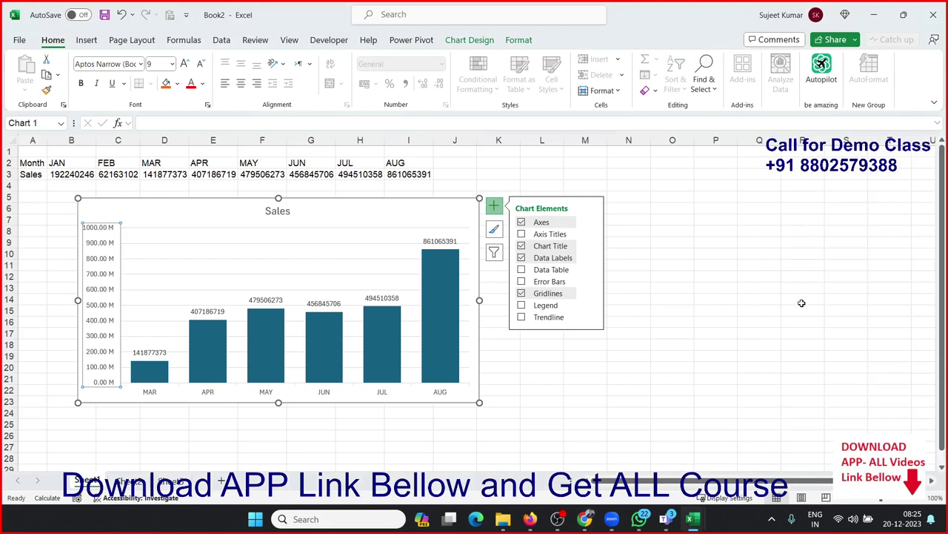
pyautogui.click(804, 301)
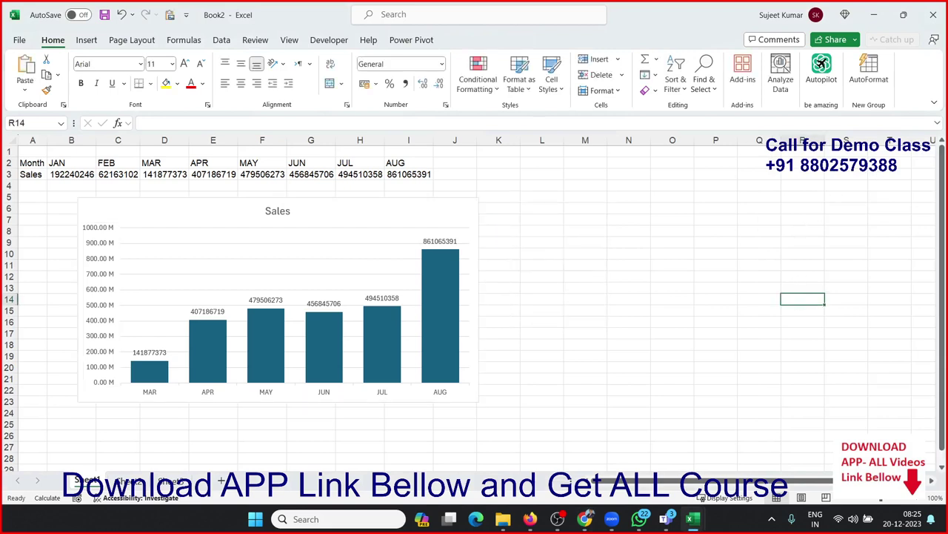
pyautogui.click(586, 518)
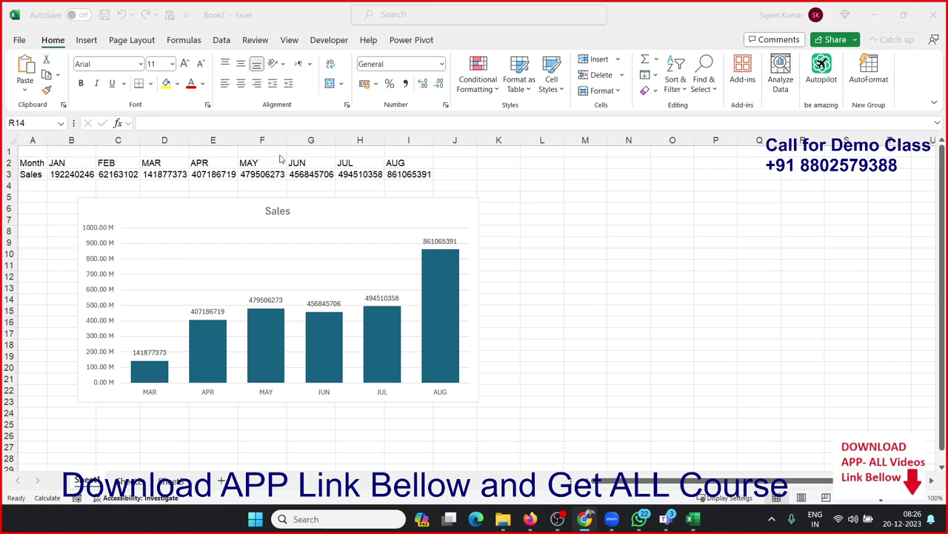
# - Browse the Column/Bar and Line/Area chart galleries on the Insert tab, inserting nothing
pyautogui.click(95, 43)
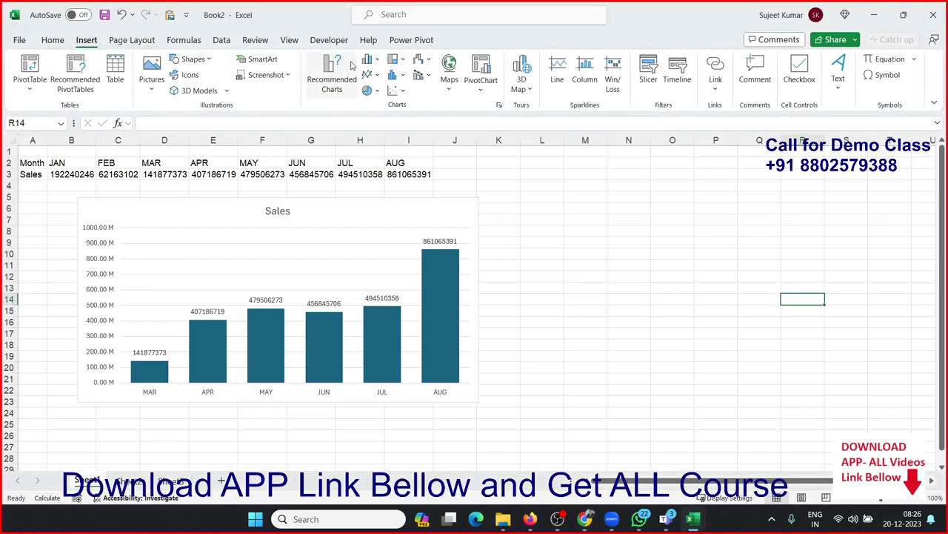
pyautogui.click(369, 59)
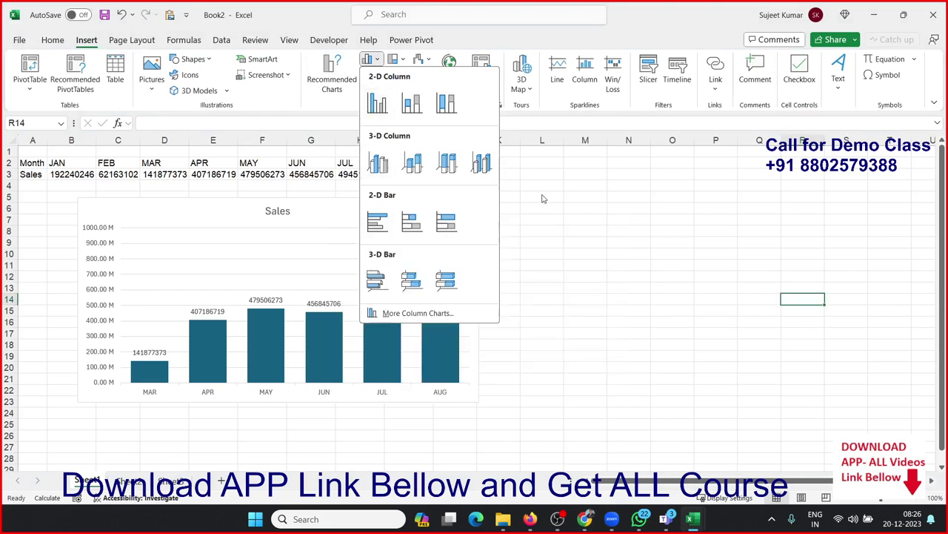
pyautogui.press('Escape')
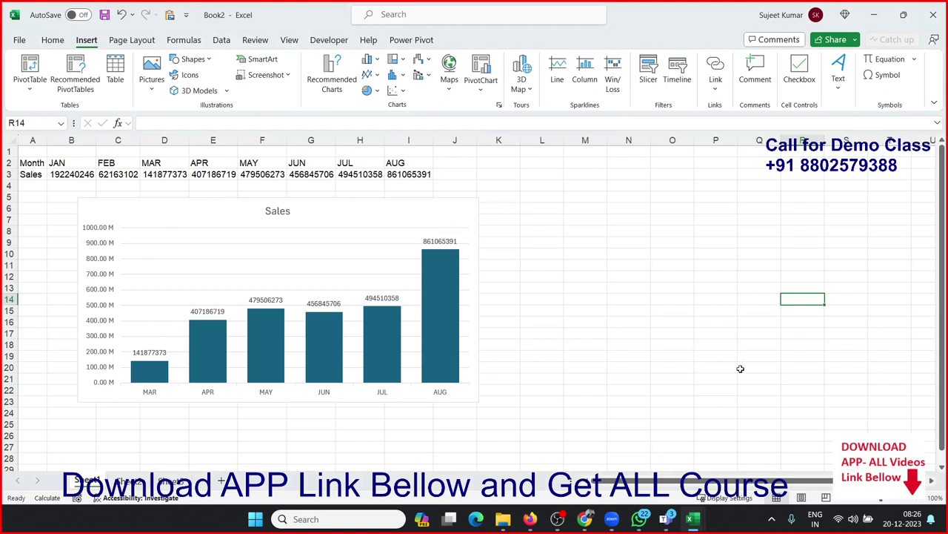
pyautogui.click(585, 519)
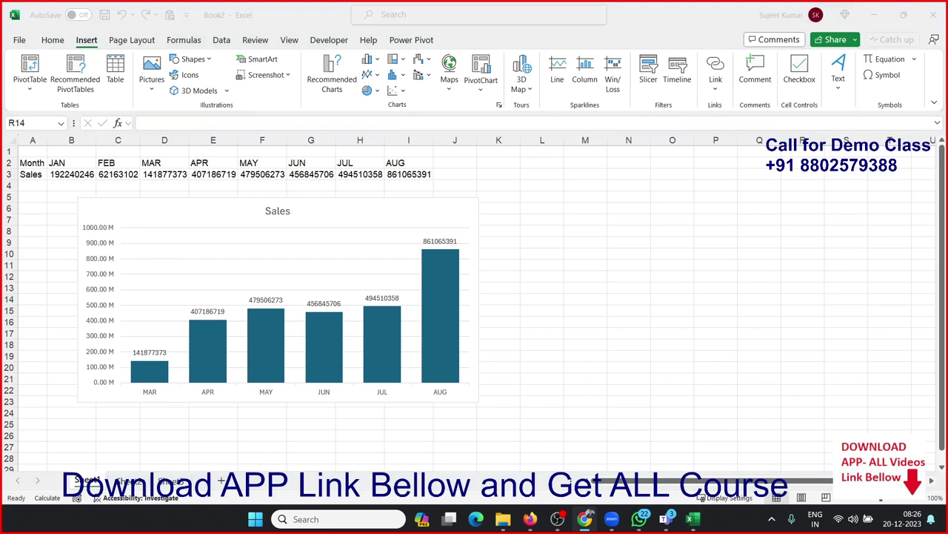
pyautogui.click(378, 76)
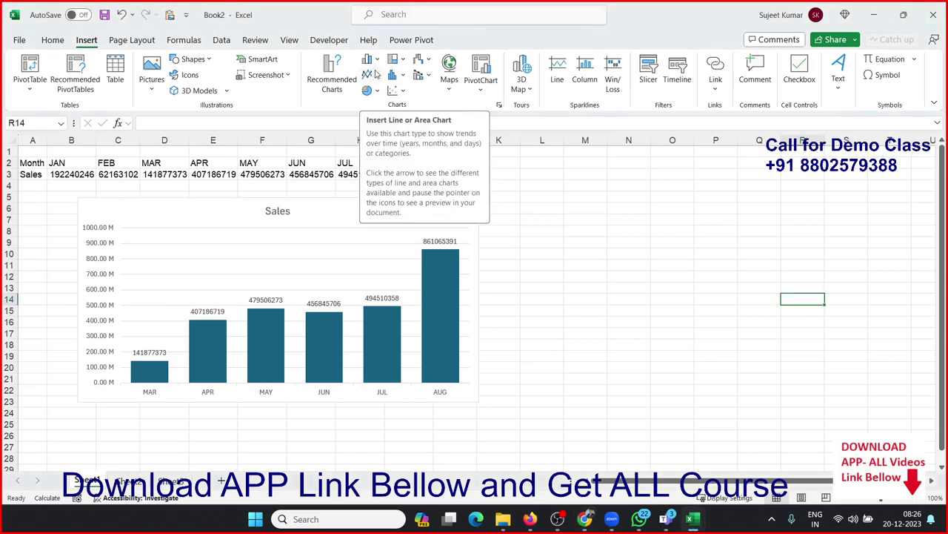
pyautogui.click(376, 74)
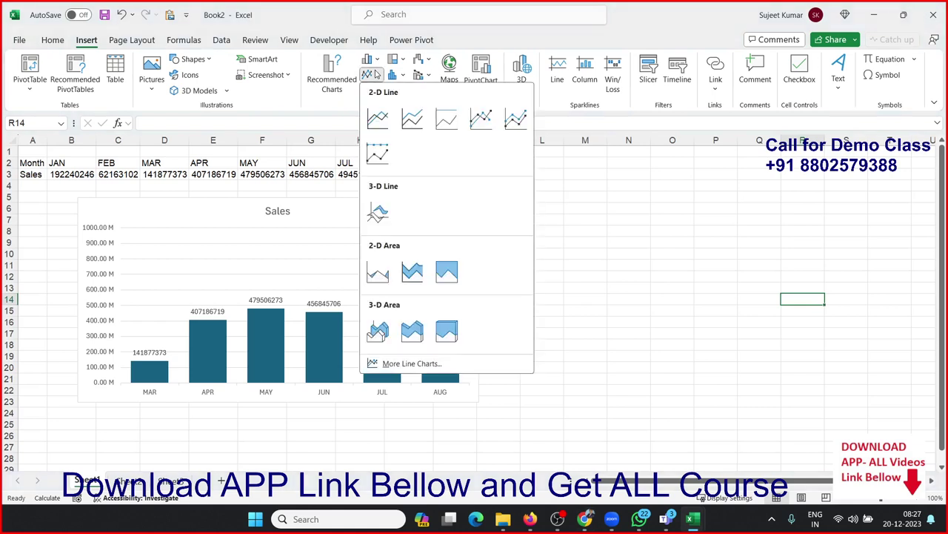
pyautogui.click(598, 211)
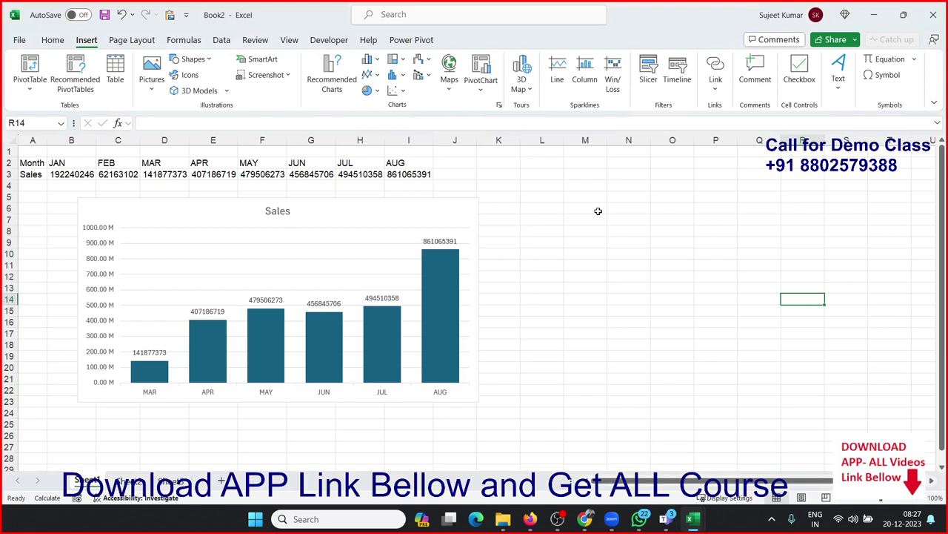
# - Look through the Pie and Doughnut chart gallery and close it
pyautogui.scroll(-4, 474, 297)
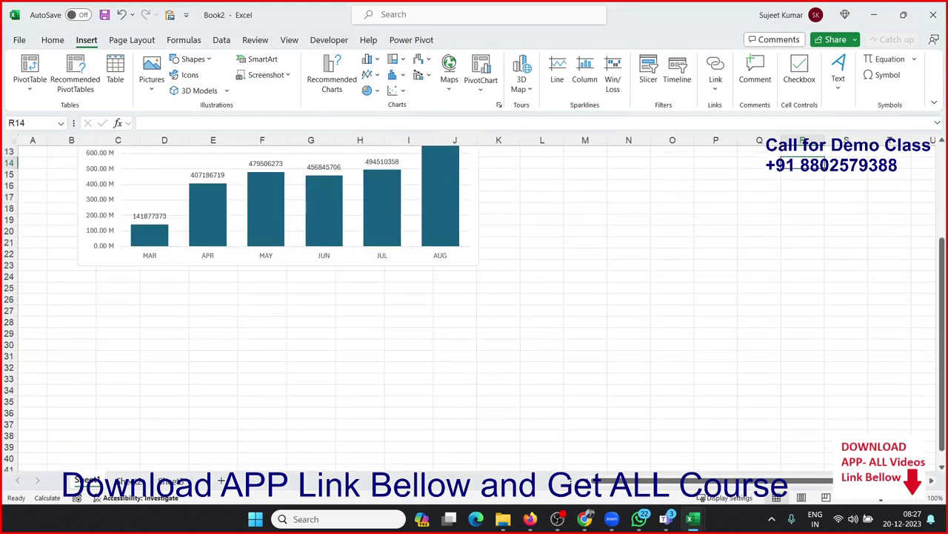
pyautogui.scroll(3, 474, 296)
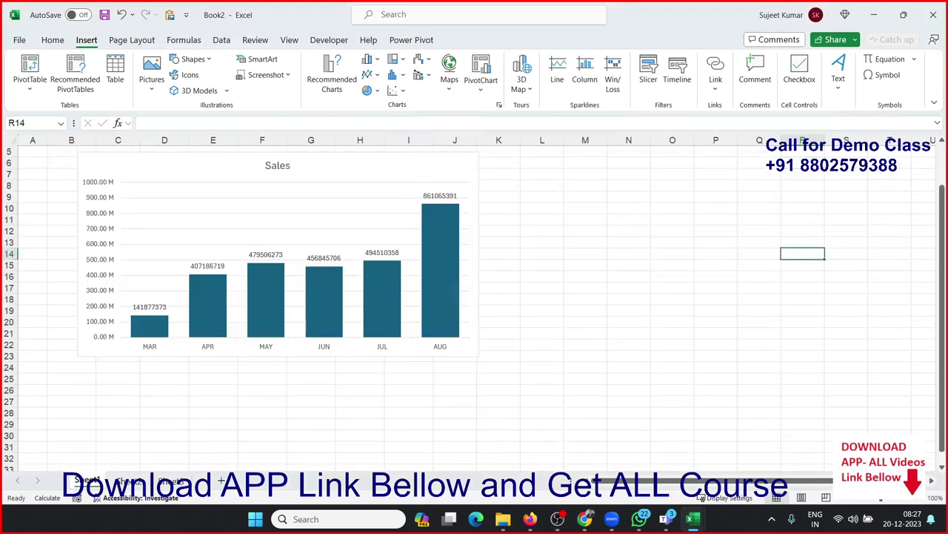
pyautogui.click(585, 519)
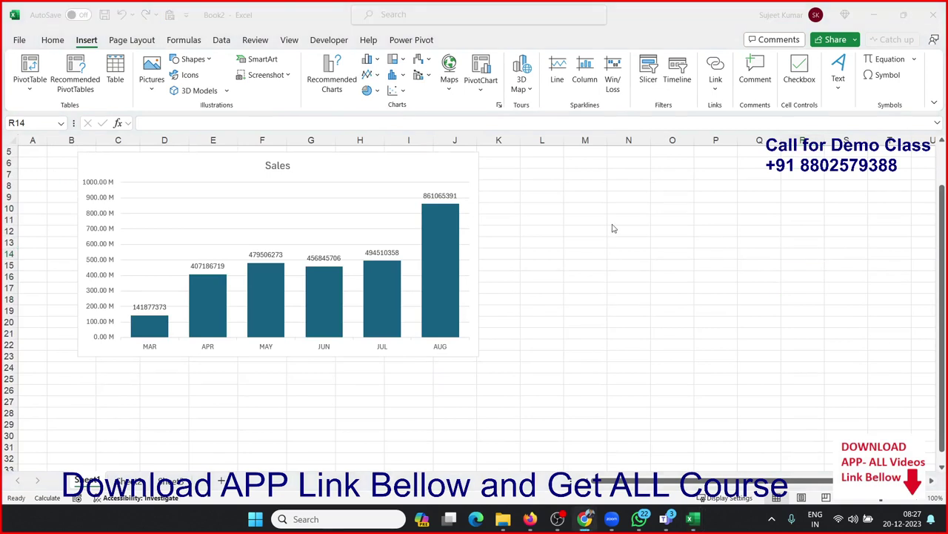
pyautogui.click(376, 102)
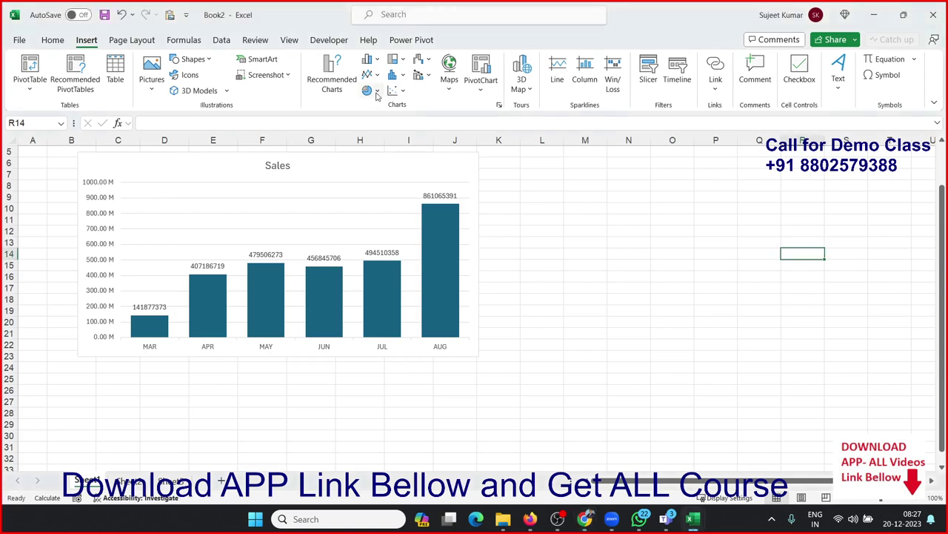
pyautogui.click(375, 91)
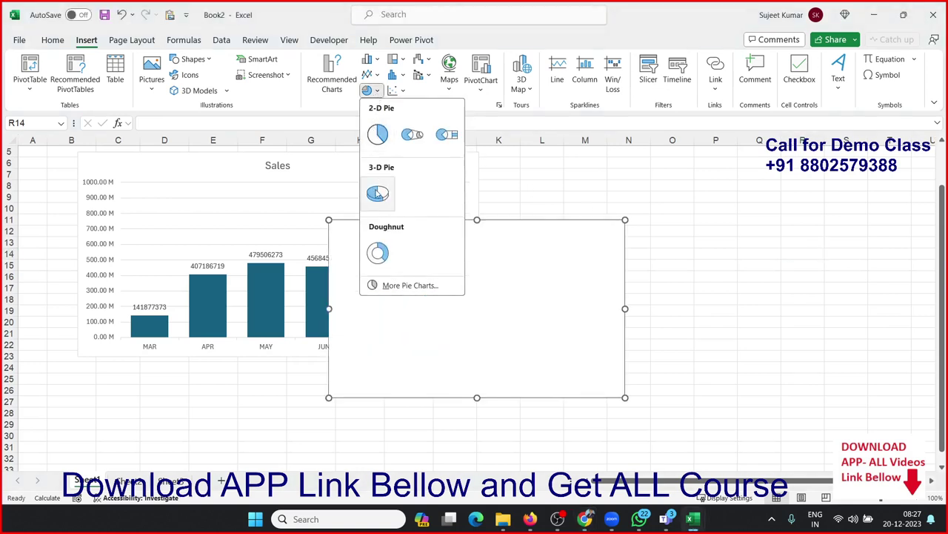
pyautogui.click(349, 121)
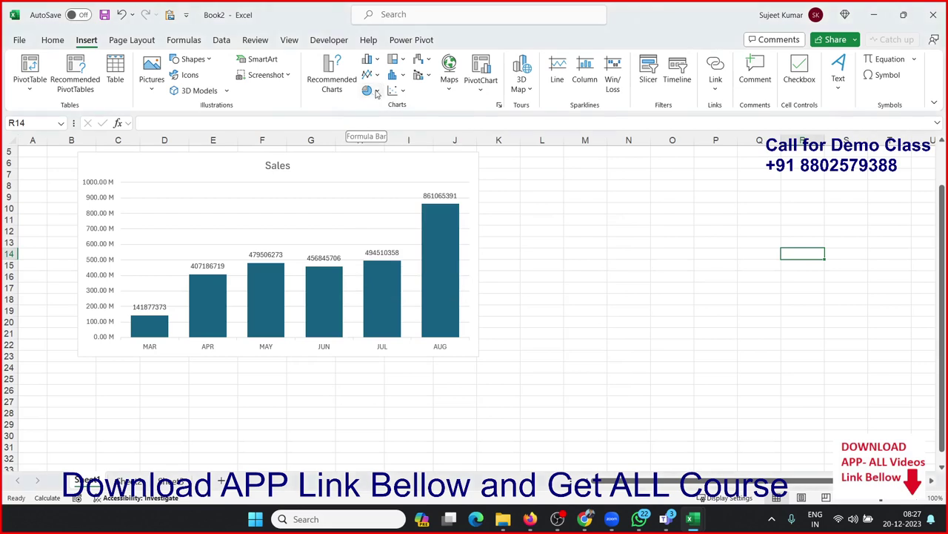
# - View the Treemap and Sunburst options in the Hierarchy chart gallery
pyautogui.click(397, 59)
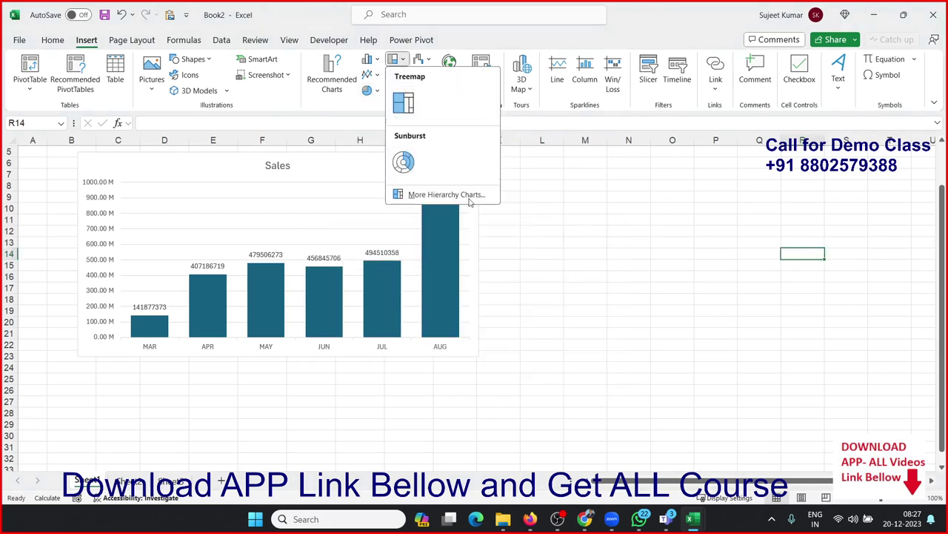
pyautogui.click(592, 242)
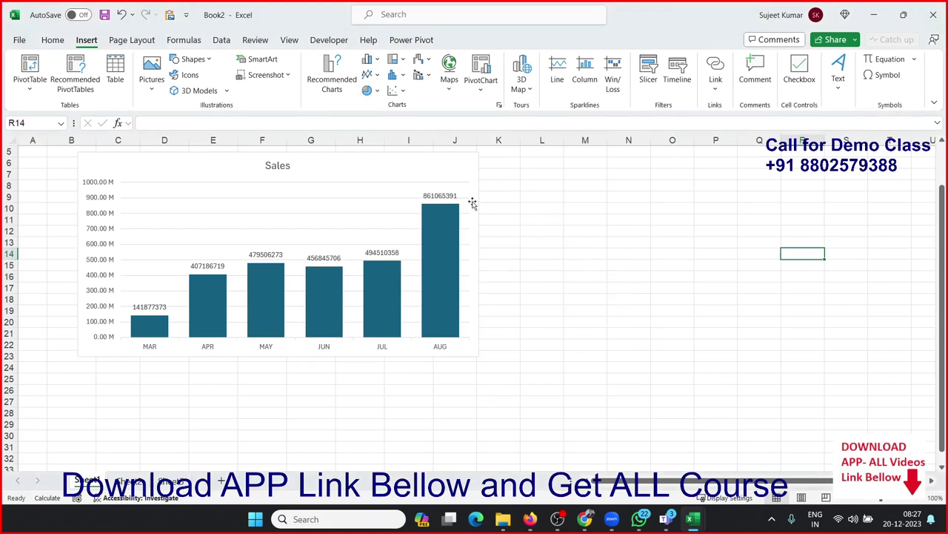
pyautogui.scroll(2, 409, 209)
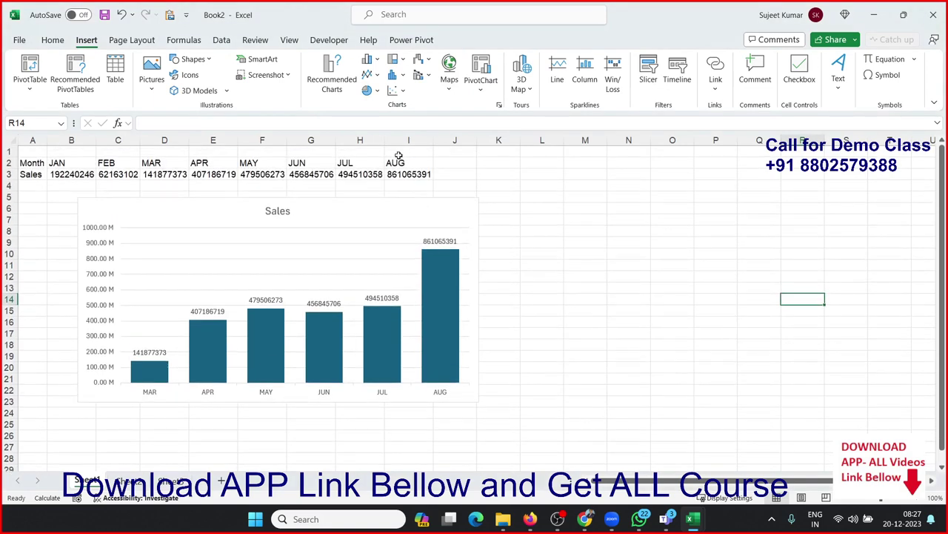
pyautogui.click(403, 62)
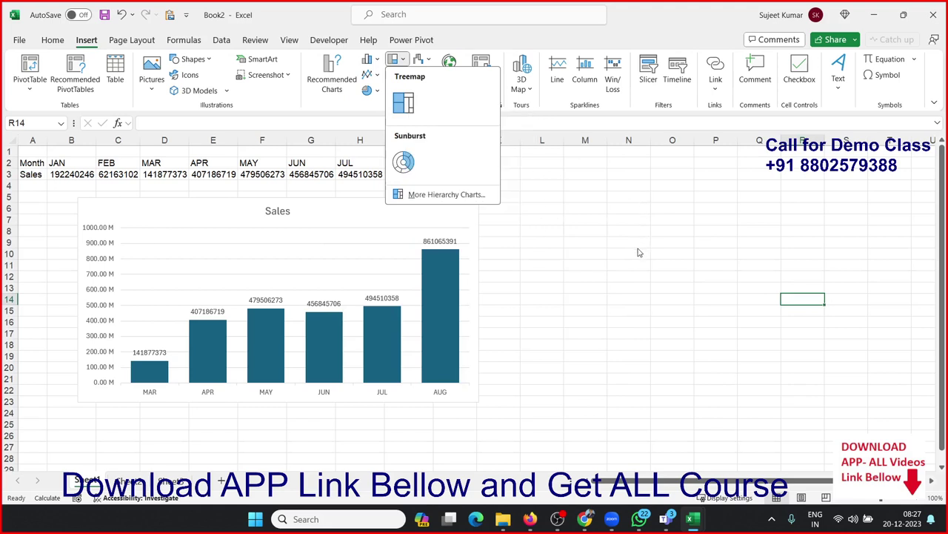
pyautogui.click(611, 256)
# - Select the JAN–AUG month and sales data in B2:I3, then deselect it
pyautogui.moveTo(111, 174); pyautogui.dragTo(406, 166)
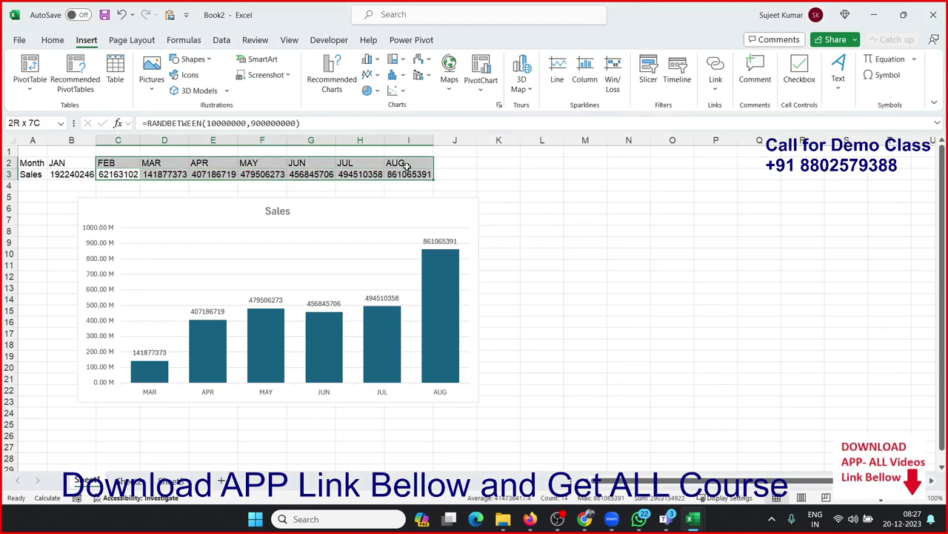
pyautogui.moveTo(63, 166); pyautogui.dragTo(394, 174)
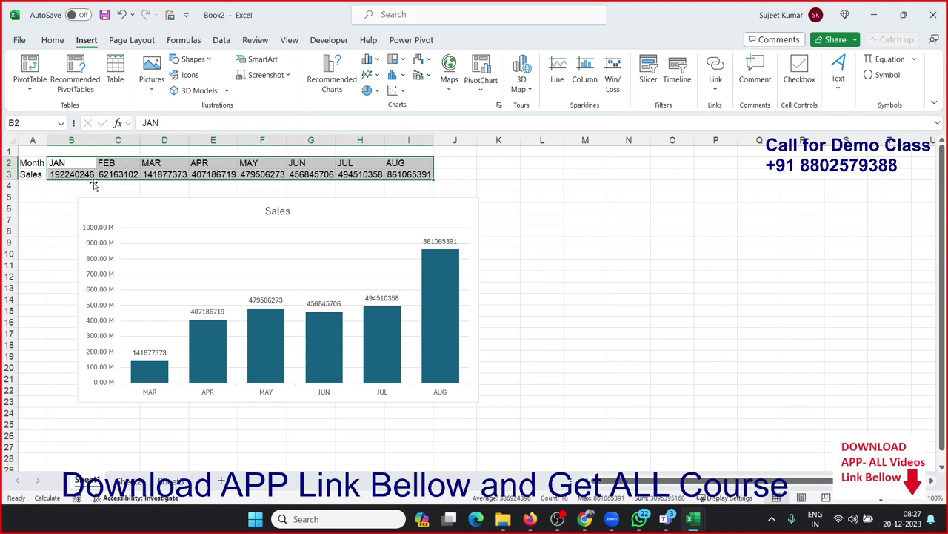
pyautogui.click(41, 186)
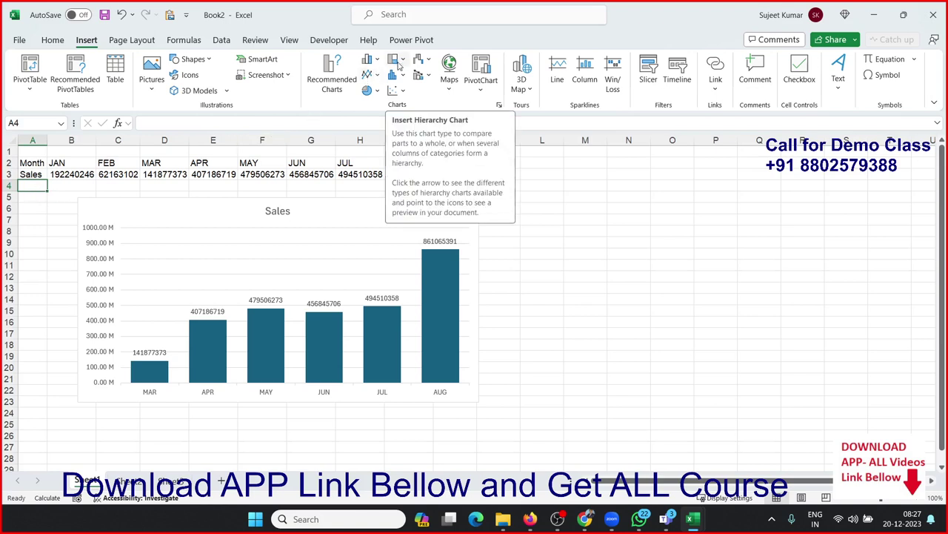
# - Browse the Statistic and Scatter chart galleries while the RANDBETWEEN sales figures recalculate
pyautogui.click(403, 75)
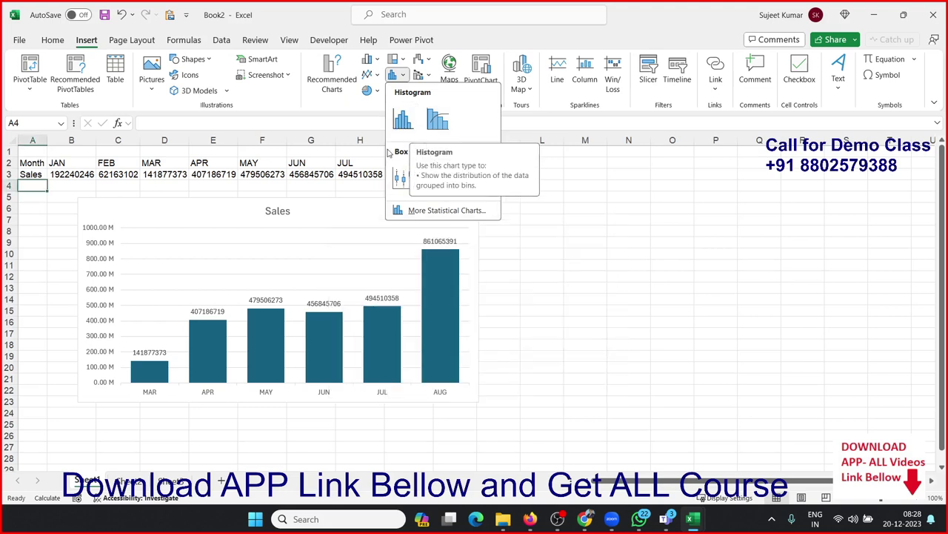
pyautogui.press('Escape')
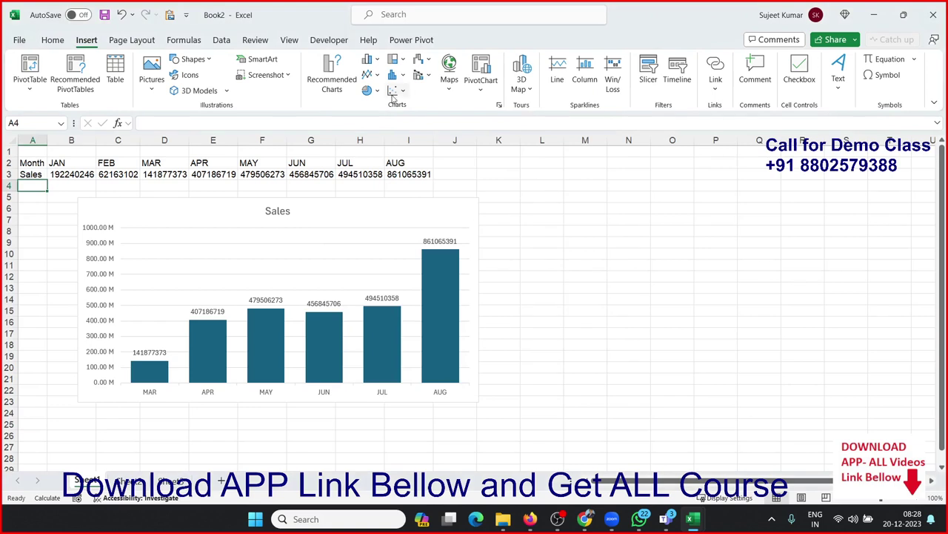
pyautogui.click(395, 92)
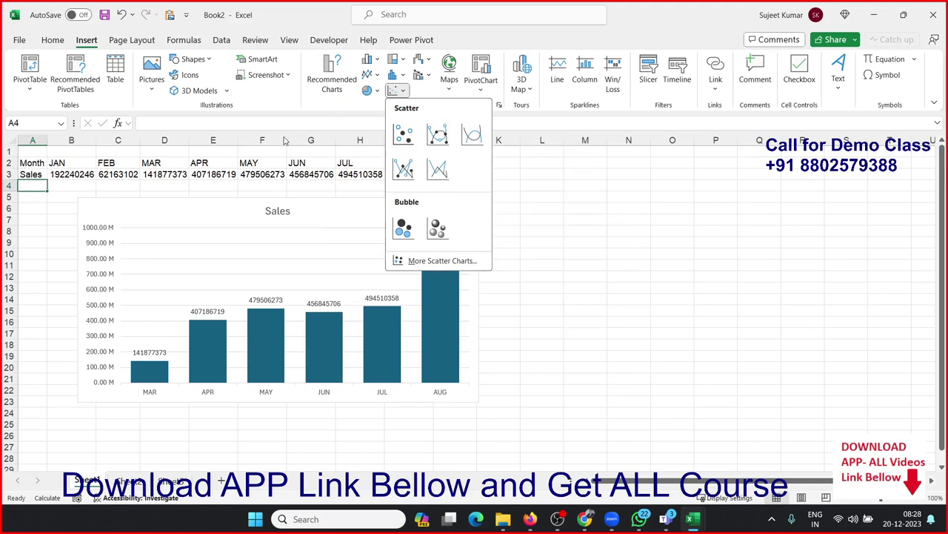
pyautogui.click(218, 162)
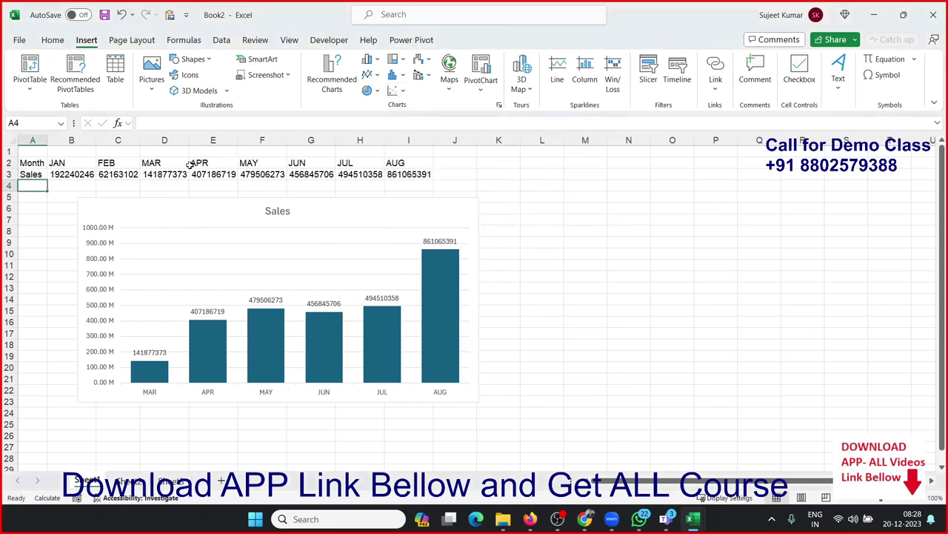
# - With A3 selected, preview the Scatter, Waterfall/Stock/Surface/Radar and Combo chart galleries without inserting one
pyautogui.click(32, 173)
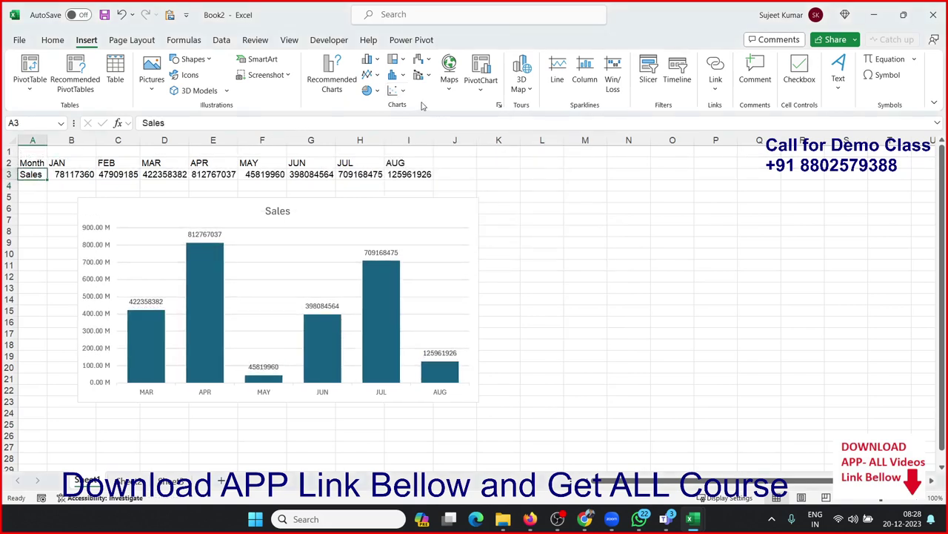
pyautogui.click(400, 90)
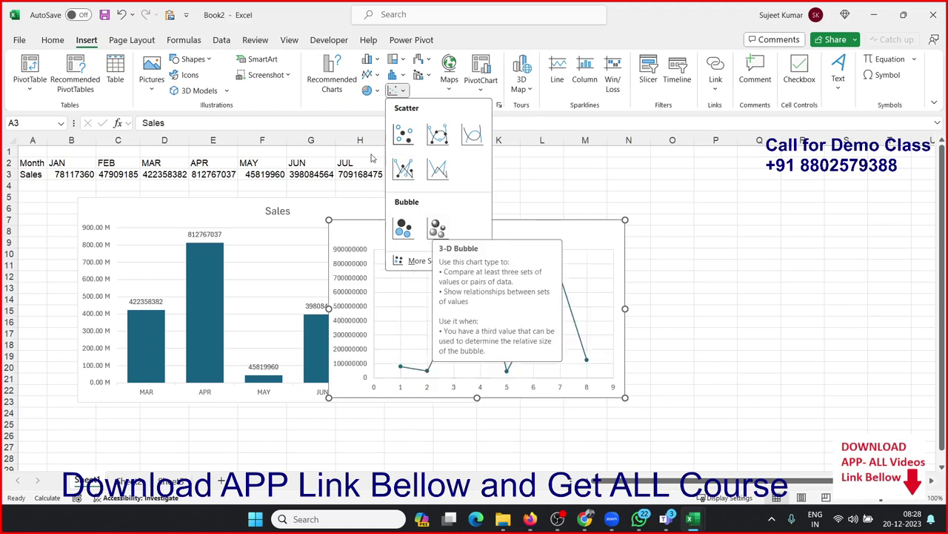
pyautogui.click(361, 111)
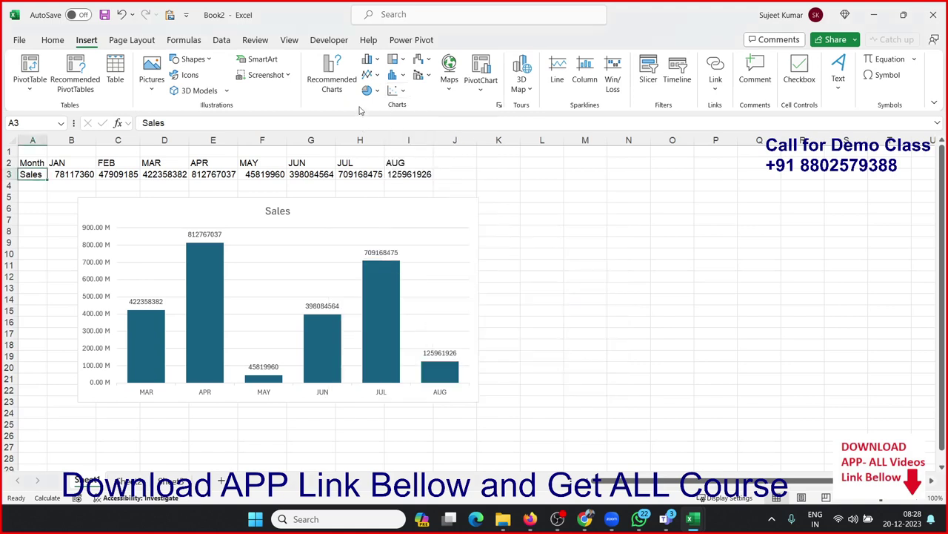
pyautogui.click(429, 65)
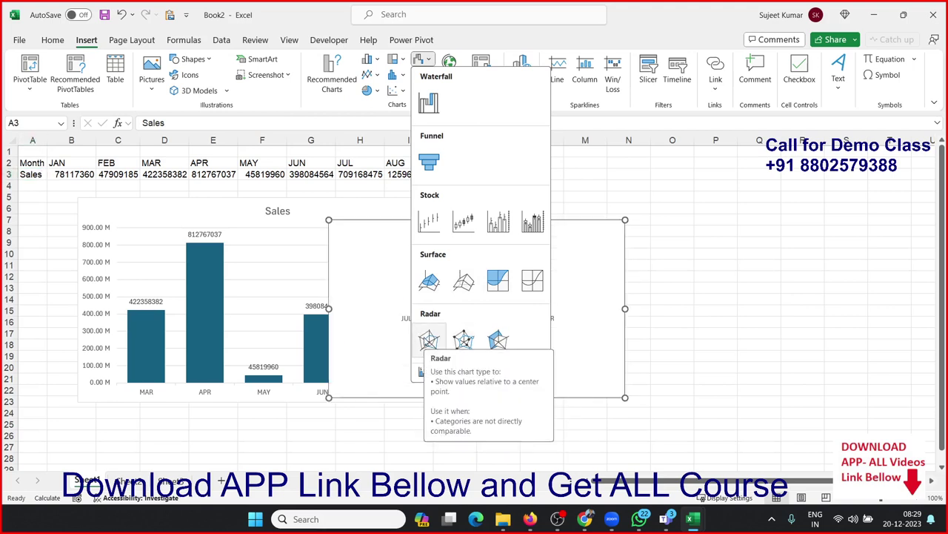
pyautogui.click(353, 136)
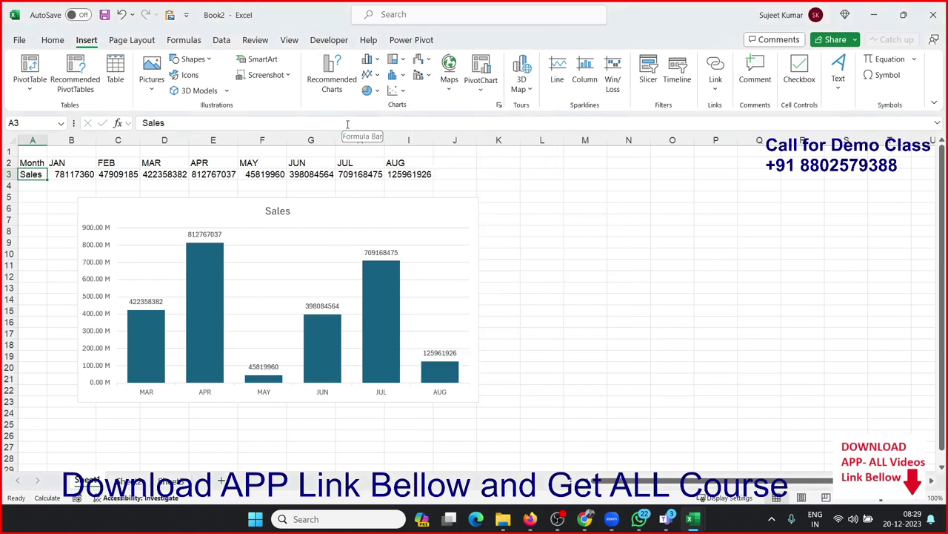
pyautogui.click(421, 77)
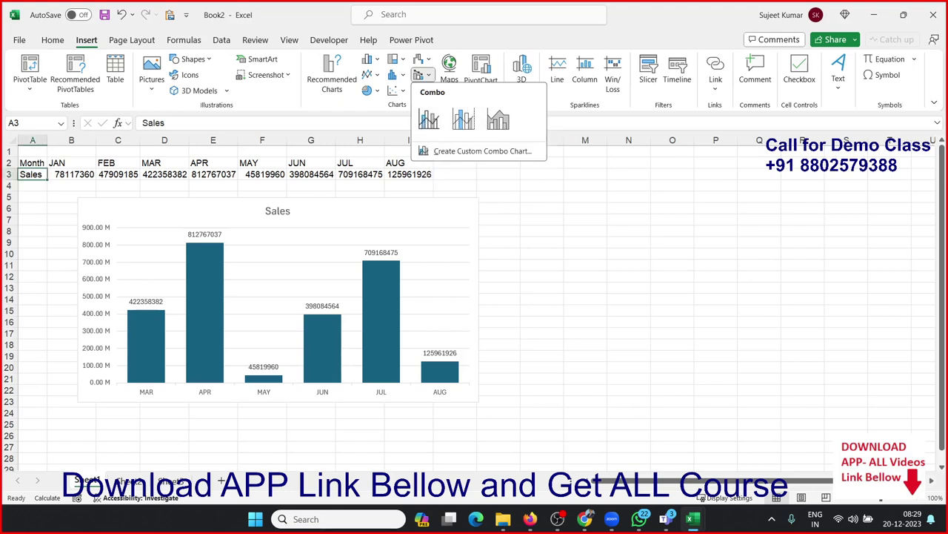
pyautogui.click(585, 519)
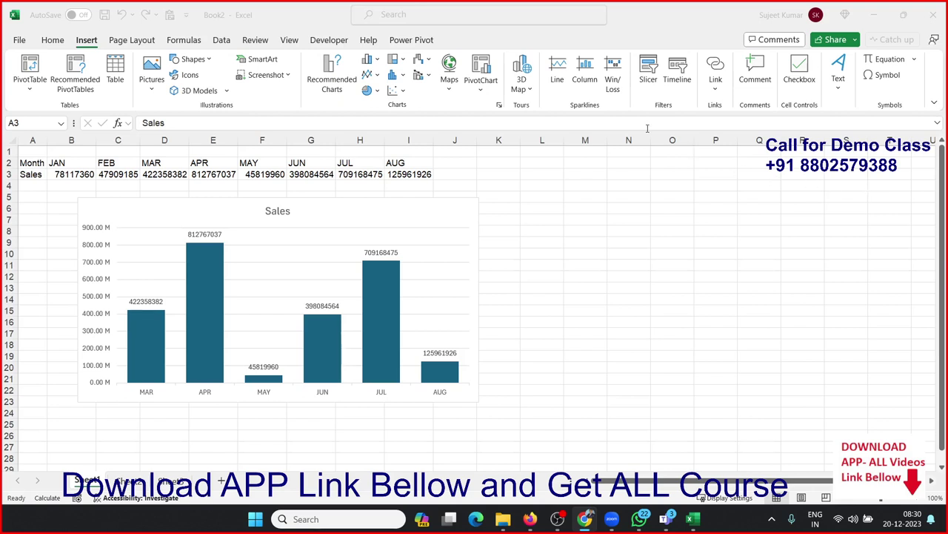
# - Stretch the Sales chart wider from its bottom-right corner, settling its right edge at column O
pyautogui.click(470, 398)
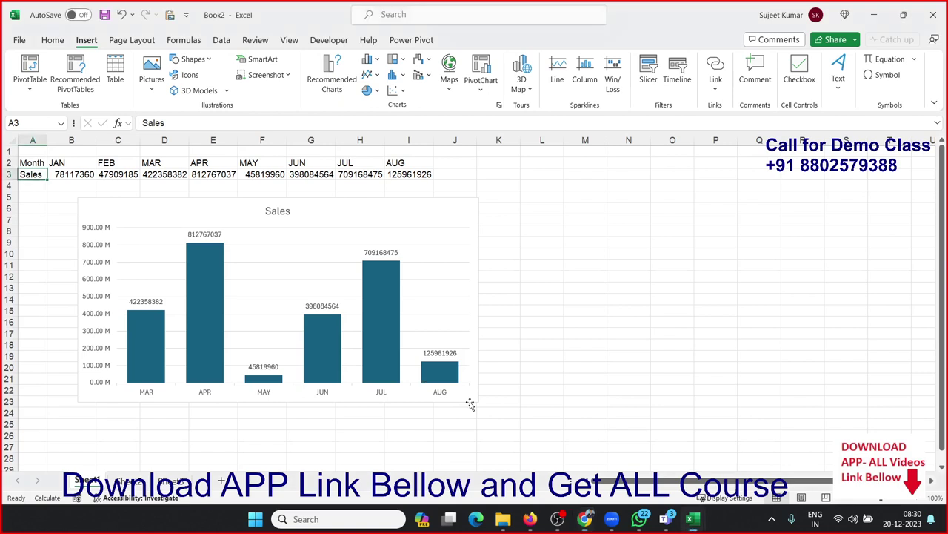
pyautogui.moveTo(479, 402); pyautogui.dragTo(480, 403)
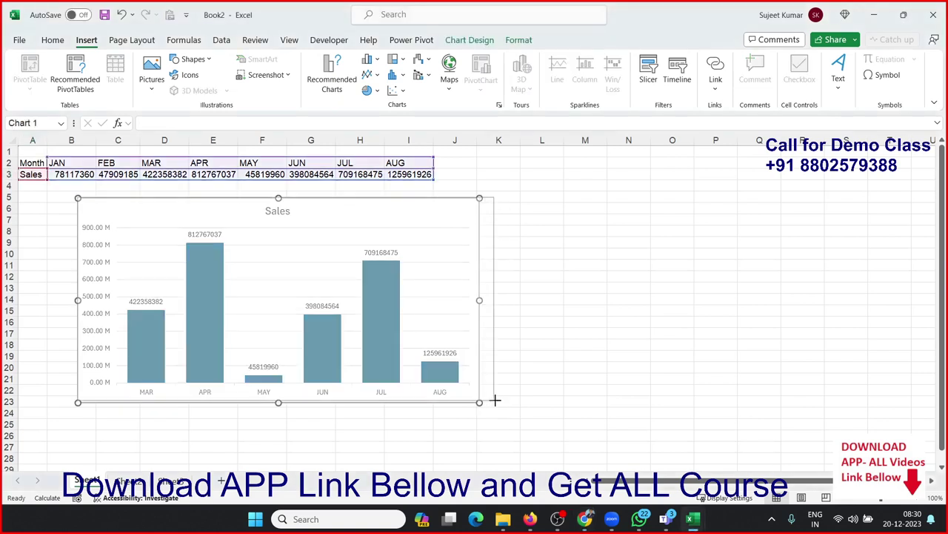
pyautogui.moveTo(481, 403); pyautogui.dragTo(805, 400)
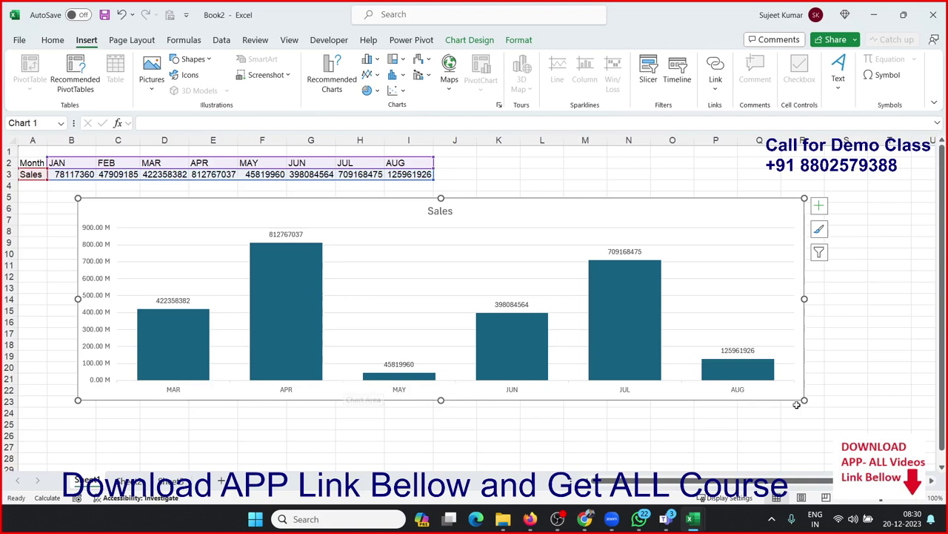
pyautogui.moveTo(805, 401); pyautogui.dragTo(698, 408)
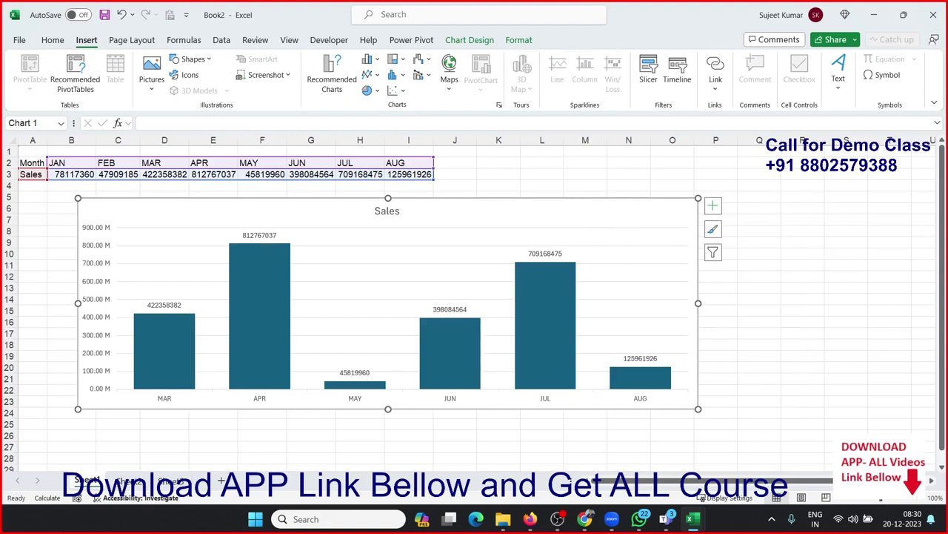
pyautogui.hotkey('alt', 'Tab')
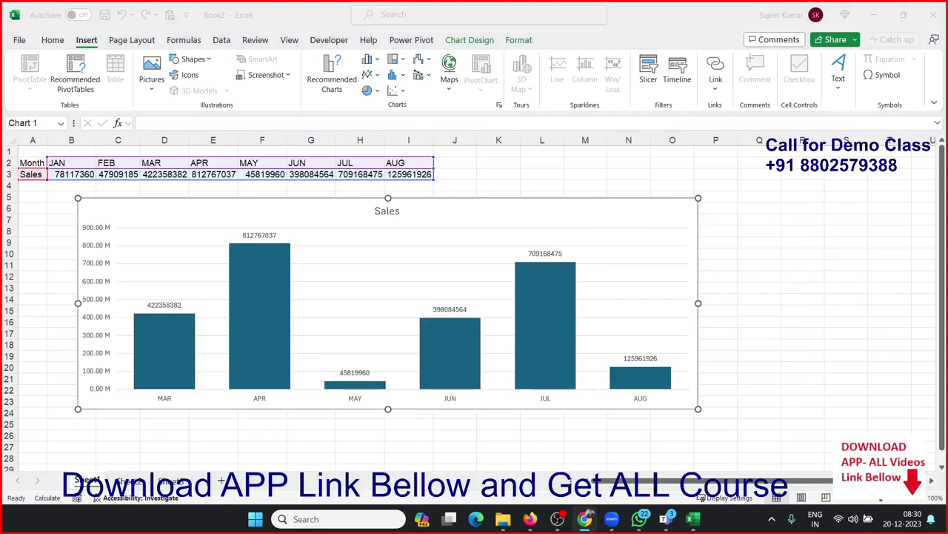